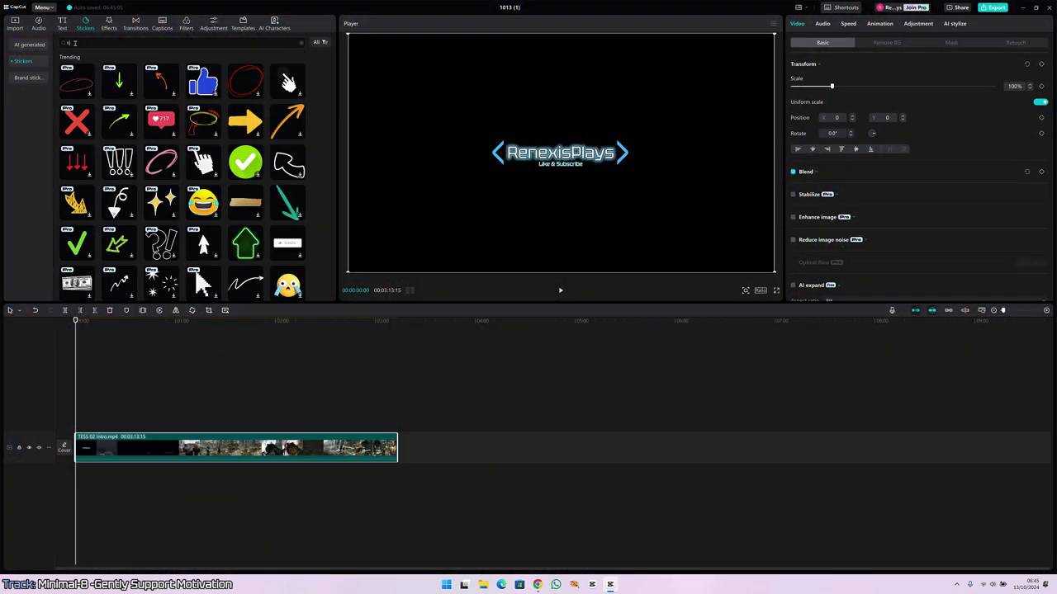
# - Search the sticker library for "timer" and browse the available timer stickers
pyautogui.write('timer')
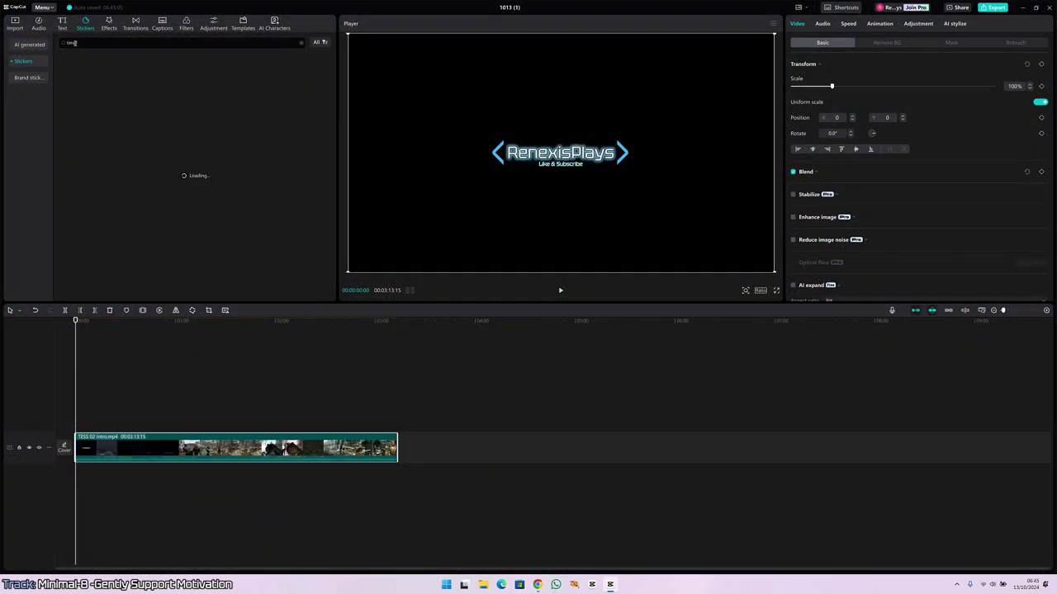
pyautogui.scroll(-3, 168, 209)
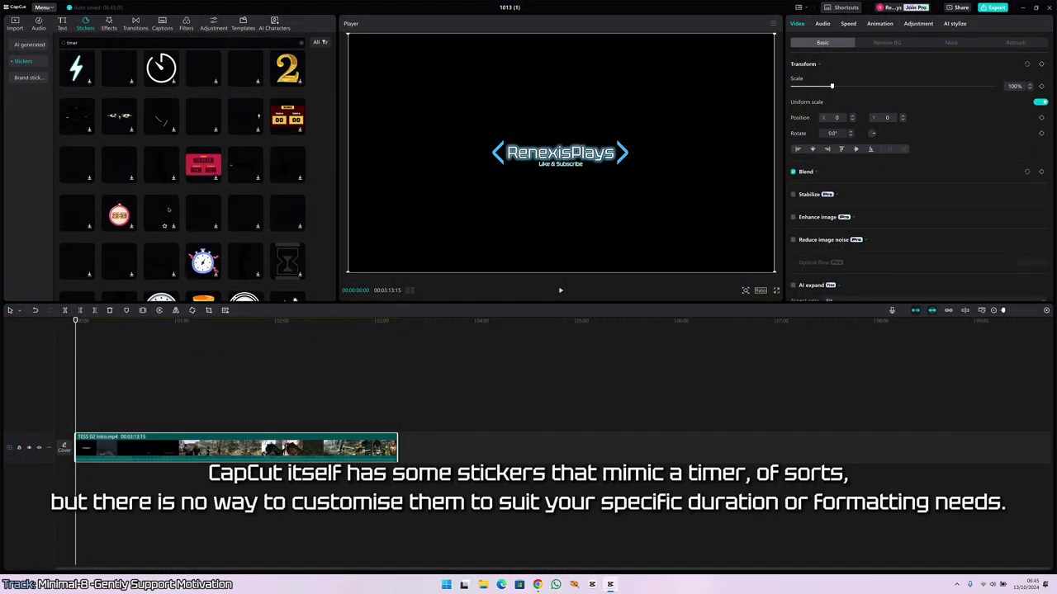
pyautogui.scroll(-5, 168, 209)
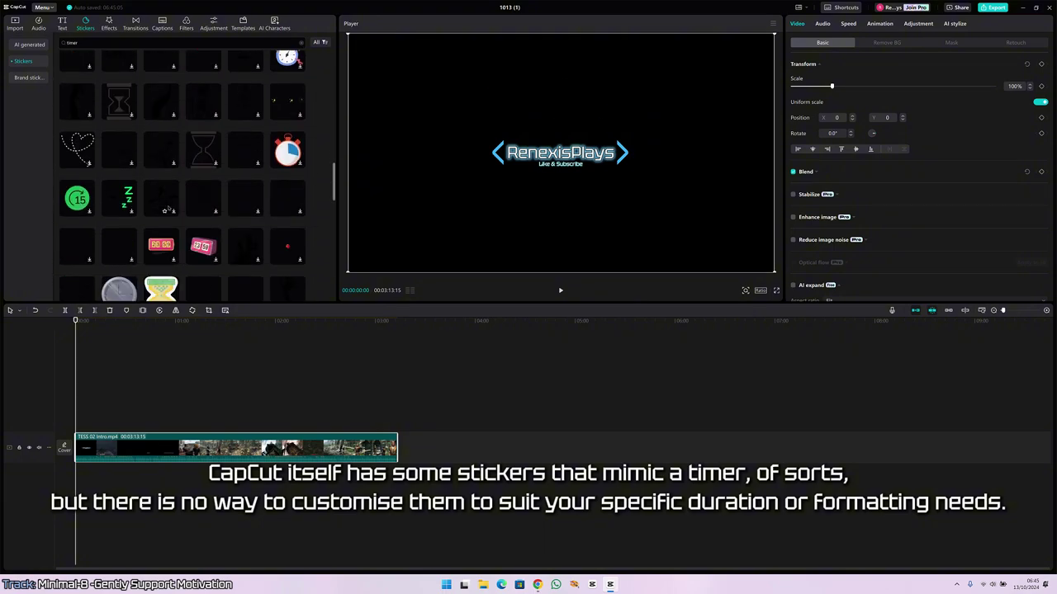
# - Search the stickers for "countdown" and try the white digital minutes-and-seconds countdown at the start of the timeline
pyautogui.click(107, 42)
pyautogui.click(107, 133)
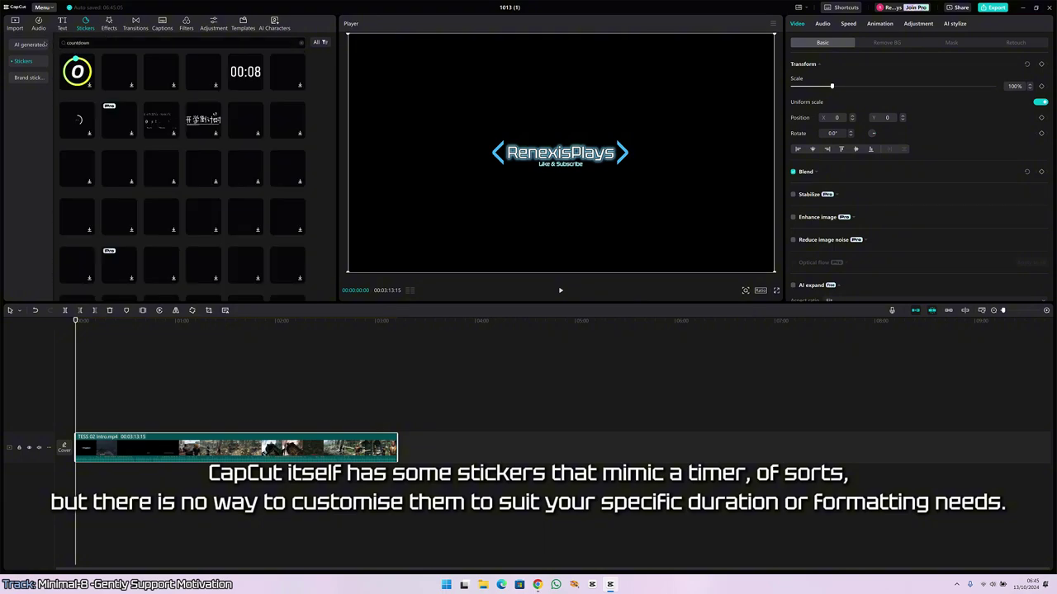
pyautogui.moveTo(245, 72); pyautogui.dragTo(78, 425)
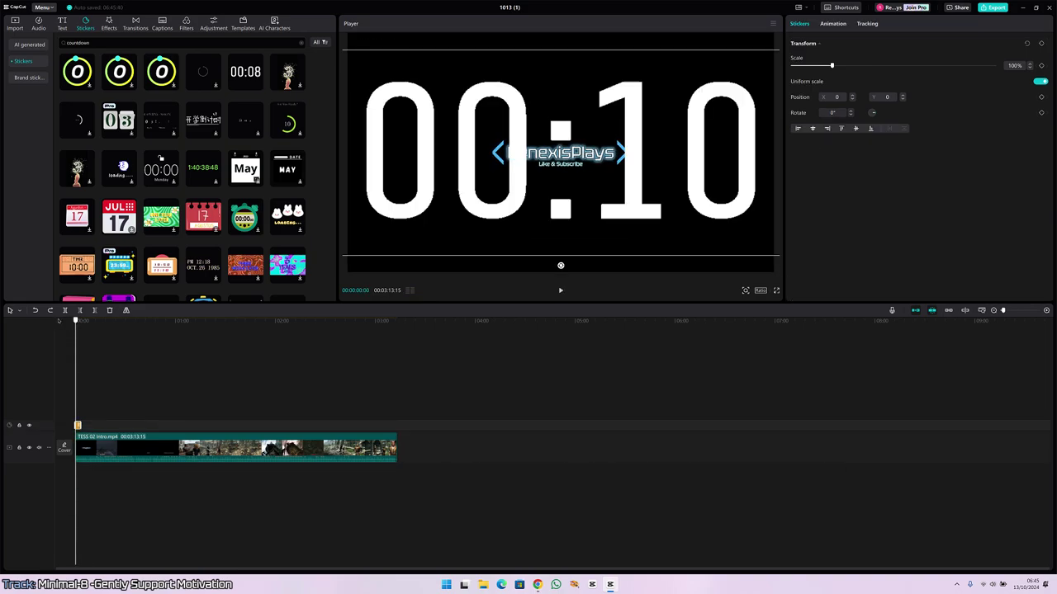
pyautogui.click(82, 371)
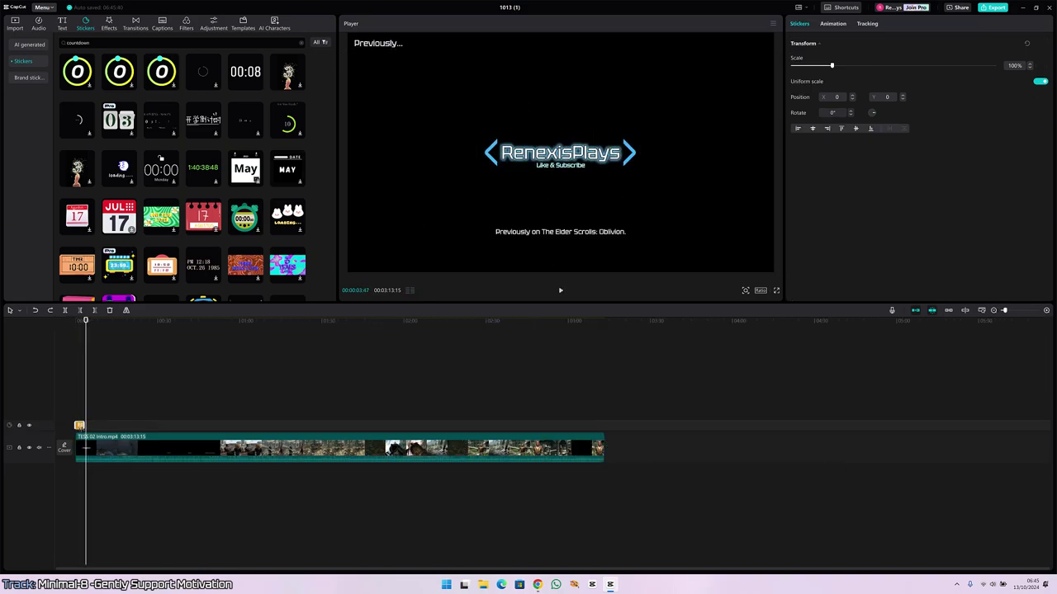
pyautogui.click(193, 372)
# - Switch to Microsoft Clipchamp and create a new video from scratch
pyautogui.click(1023, 7)
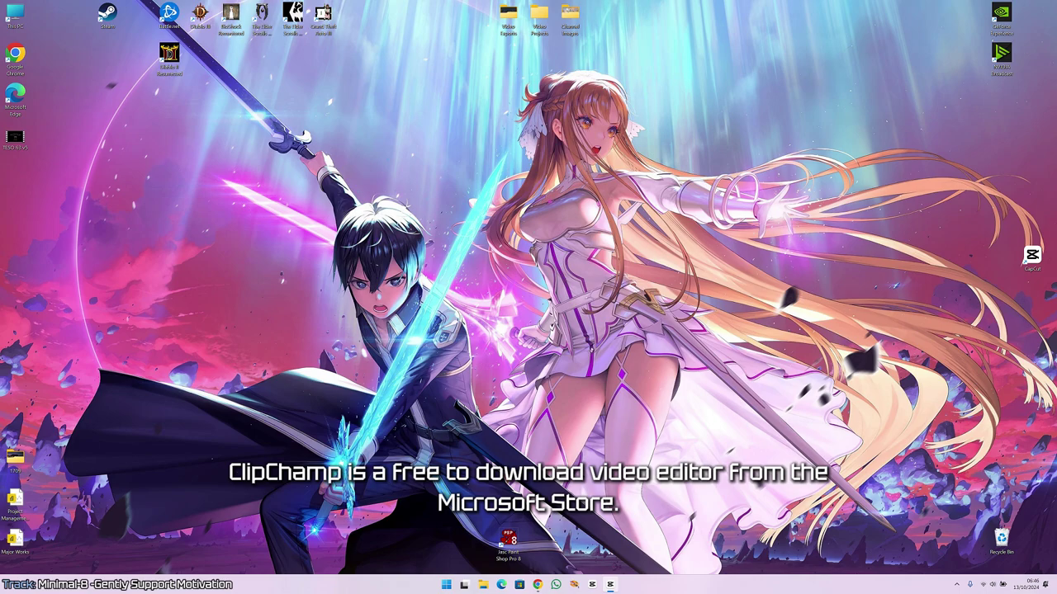
pyautogui.press('super')
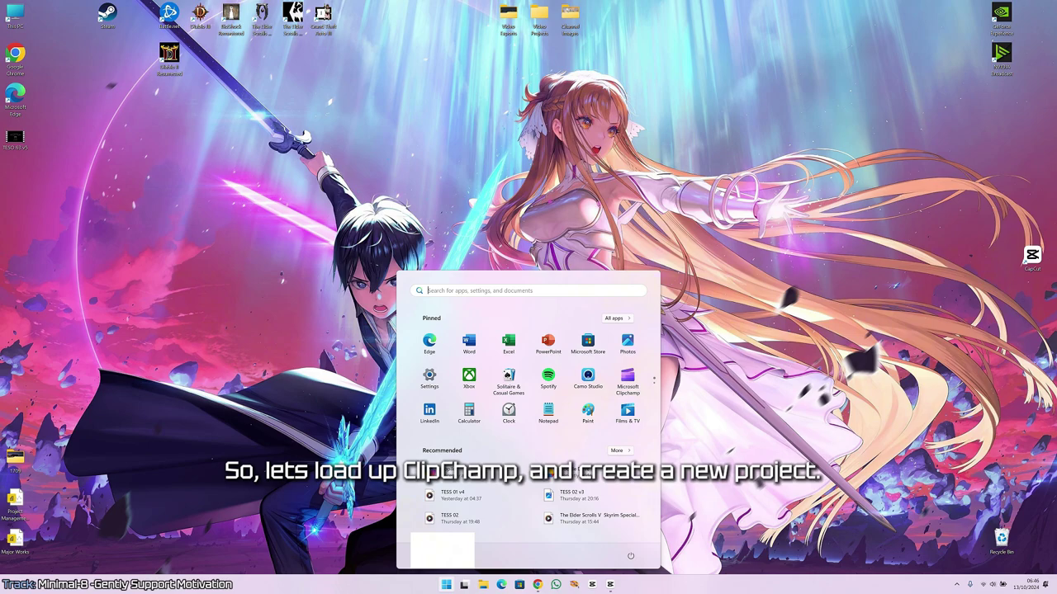
pyautogui.write('clip')
pyautogui.click(406, 355)
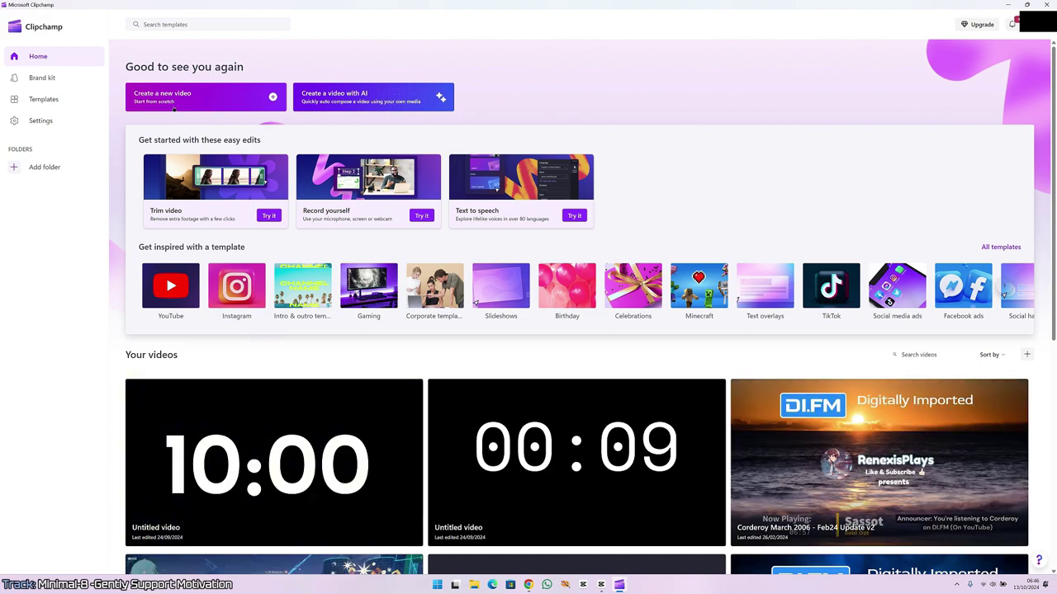
pyautogui.click(173, 106)
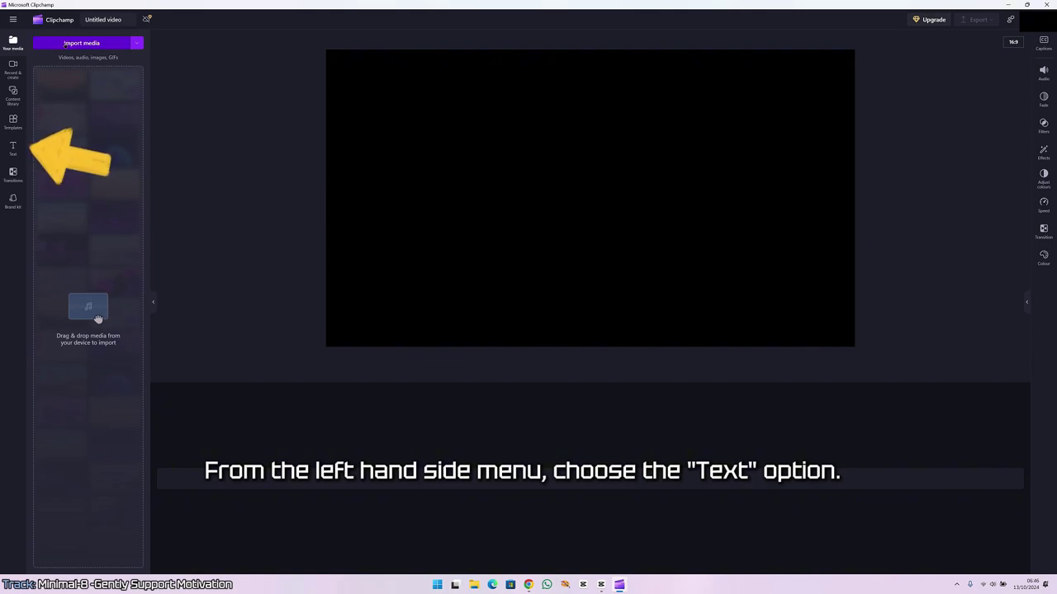
# - Add the special Countdown timer text to the start of the empty timeline
pyautogui.click(13, 149)
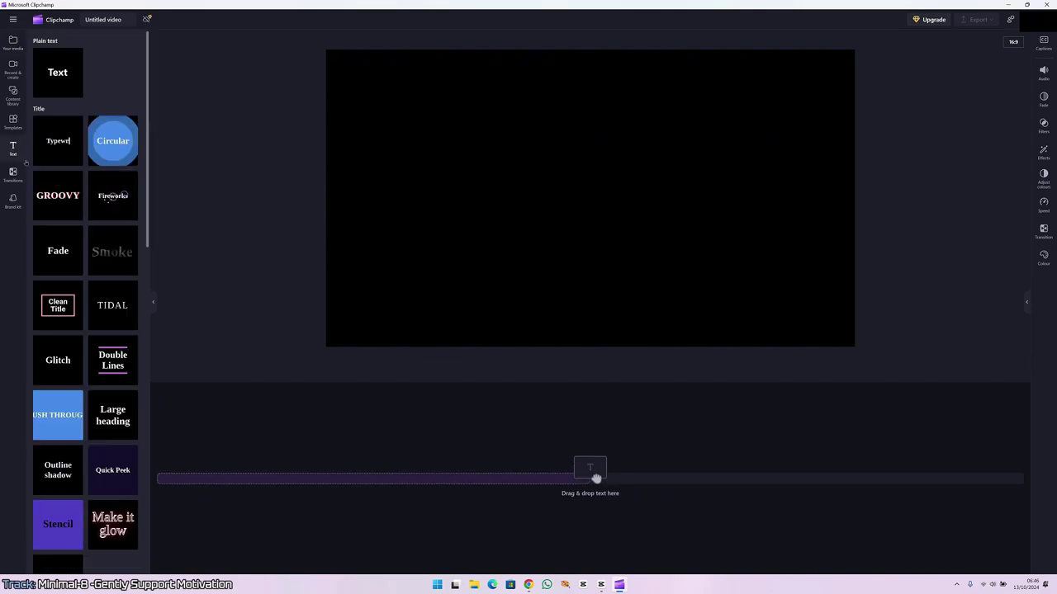
pyautogui.scroll(-5, 116, 307)
pyautogui.scroll(-8, 116, 308)
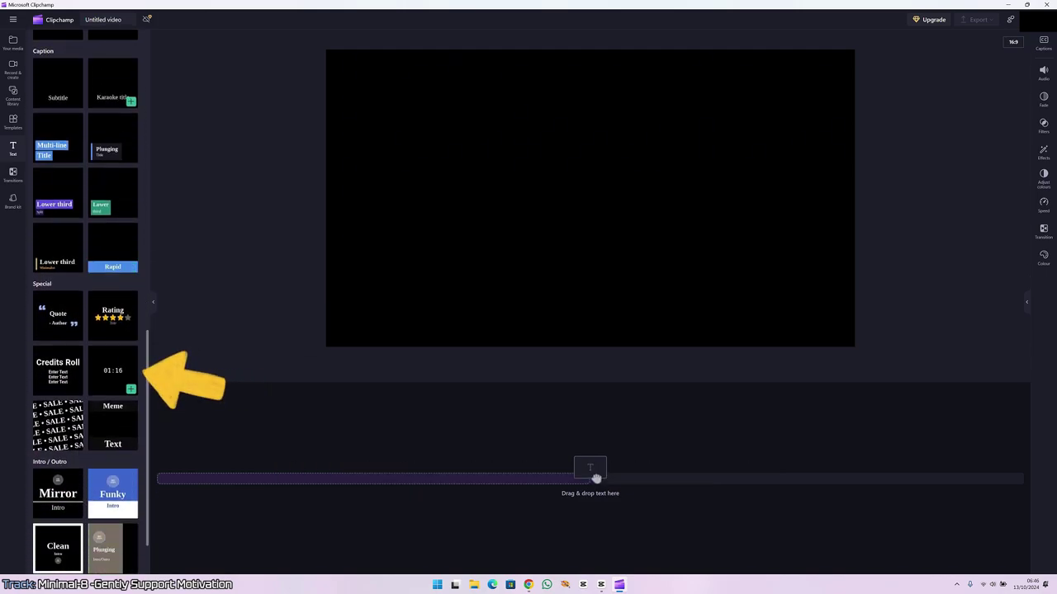
pyautogui.moveTo(112, 371); pyautogui.dragTo(183, 487)
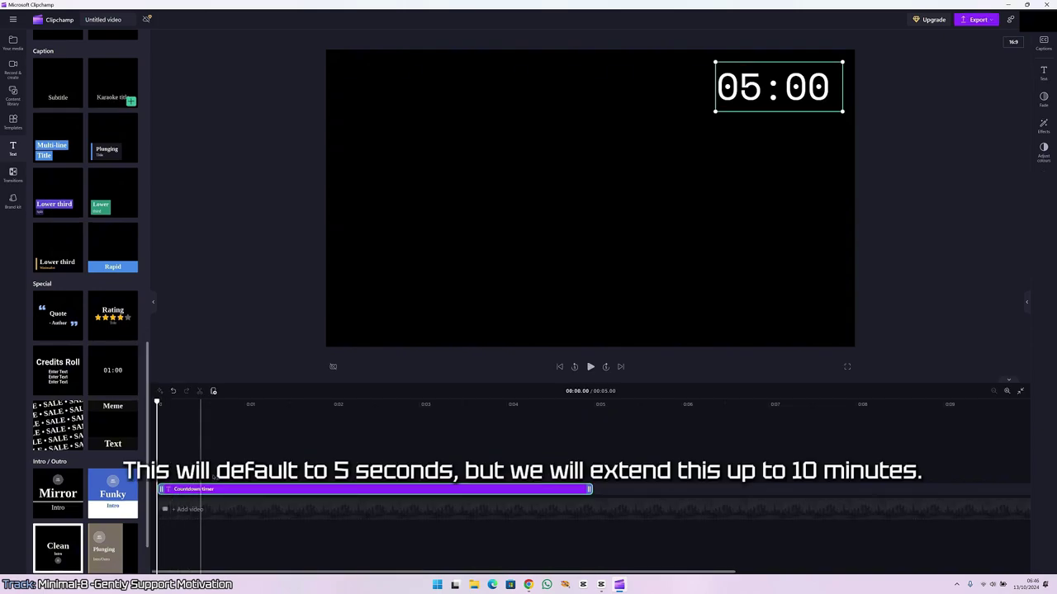
# - Enlarge the countdown timer text and centre it in the video frame
pyautogui.moveTo(752, 117); pyautogui.dragTo(561, 213)
pyautogui.moveTo(659, 223); pyautogui.dragTo(913, 388)
pyautogui.moveTo(758, 263)
pyautogui.mouseDown()
pyautogui.moveTo(603, 225)
pyautogui.moveTo(631, 212)
pyautogui.moveTo(622, 215)
pyautogui.mouseUp()
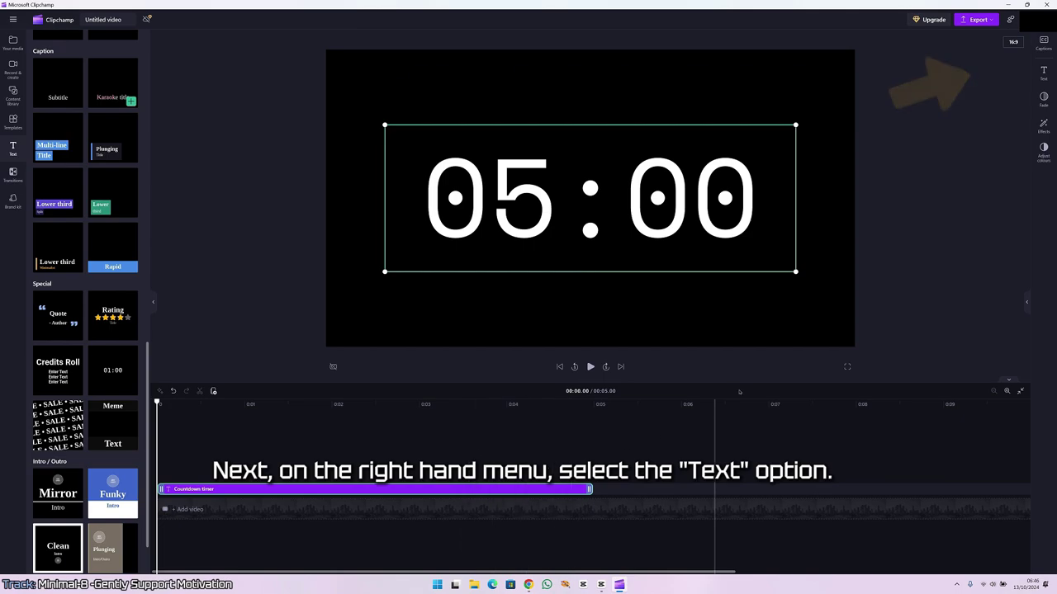
# - Set the countdown timer to hide milliseconds and show minutes alongside seconds
pyautogui.click(1045, 74)
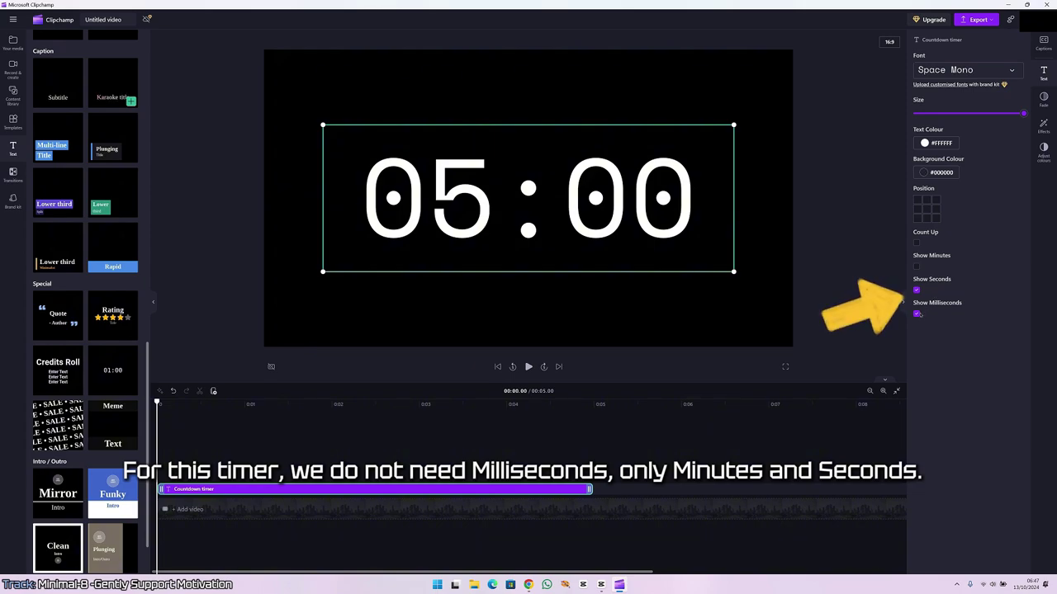
pyautogui.click(916, 314)
pyautogui.click(917, 265)
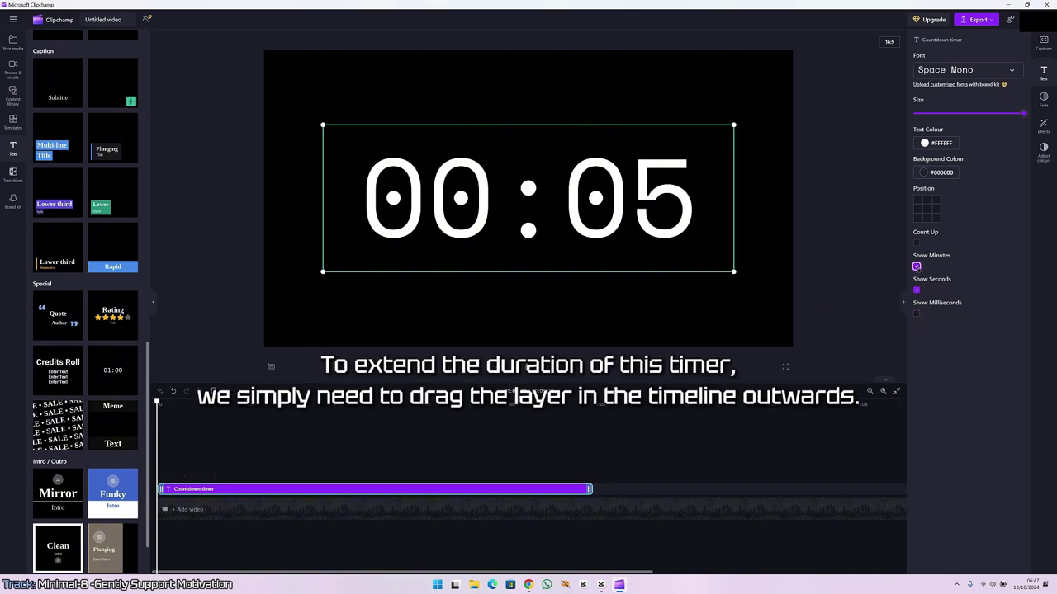
# - Extend the Countdown timer clip on the timeline to a duration of about 10 minutes
pyautogui.moveTo(589, 490); pyautogui.dragTo(905, 489)
pyautogui.moveTo(981, 497); pyautogui.dragTo(906, 499)
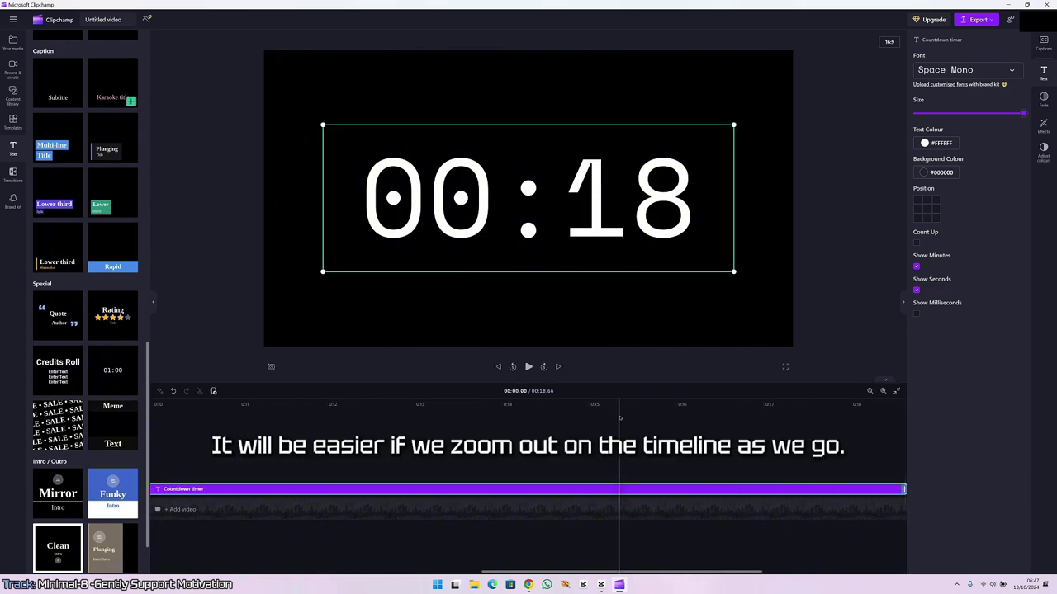
pyautogui.scroll(-4, 652, 495)
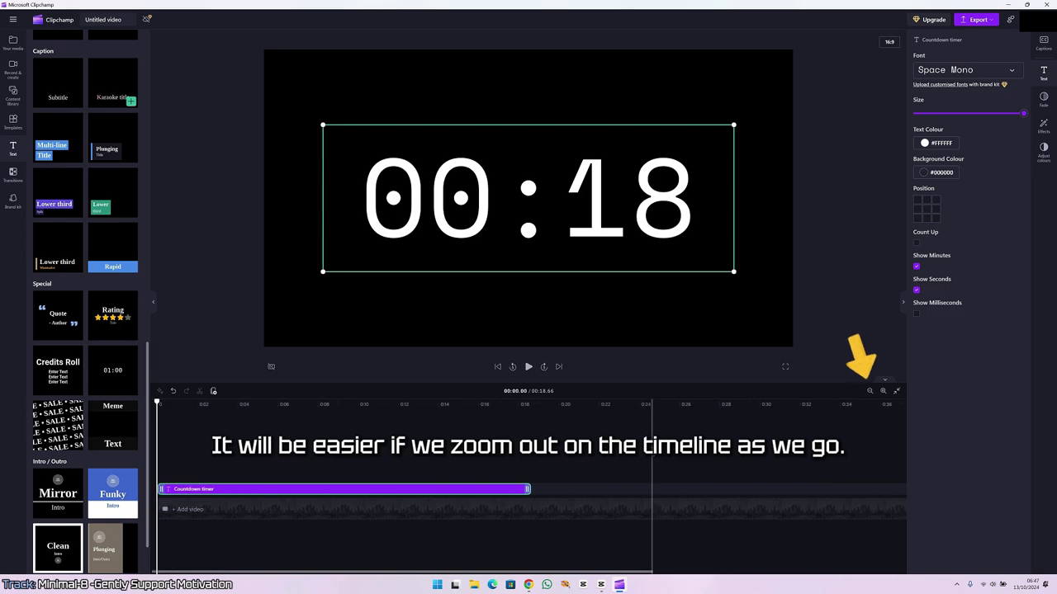
pyautogui.moveTo(533, 496); pyautogui.dragTo(906, 490)
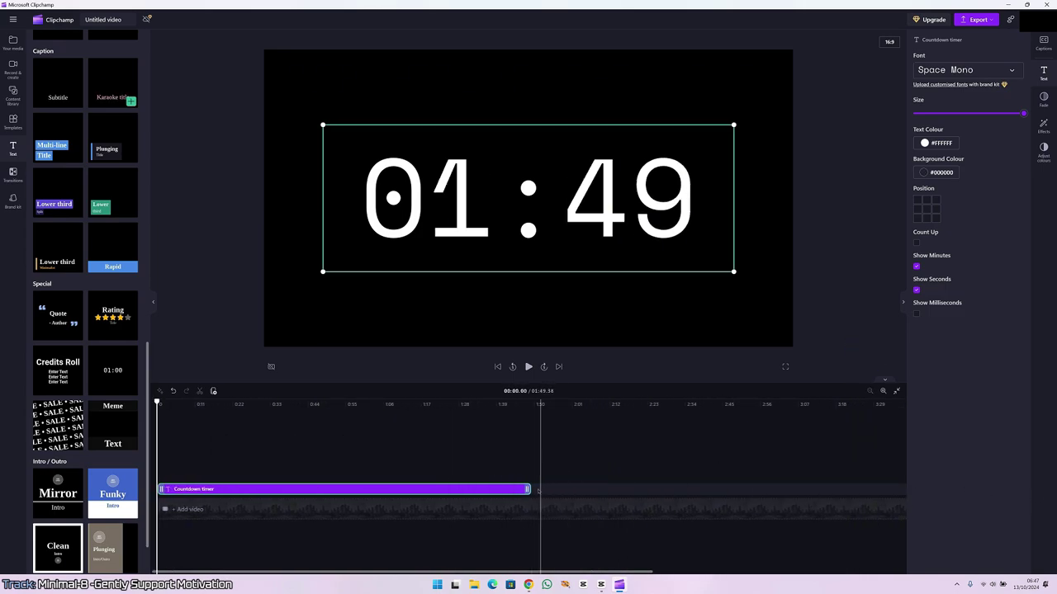
pyautogui.moveTo(527, 489); pyautogui.dragTo(906, 490)
pyautogui.moveTo(527, 489); pyautogui.dragTo(851, 489)
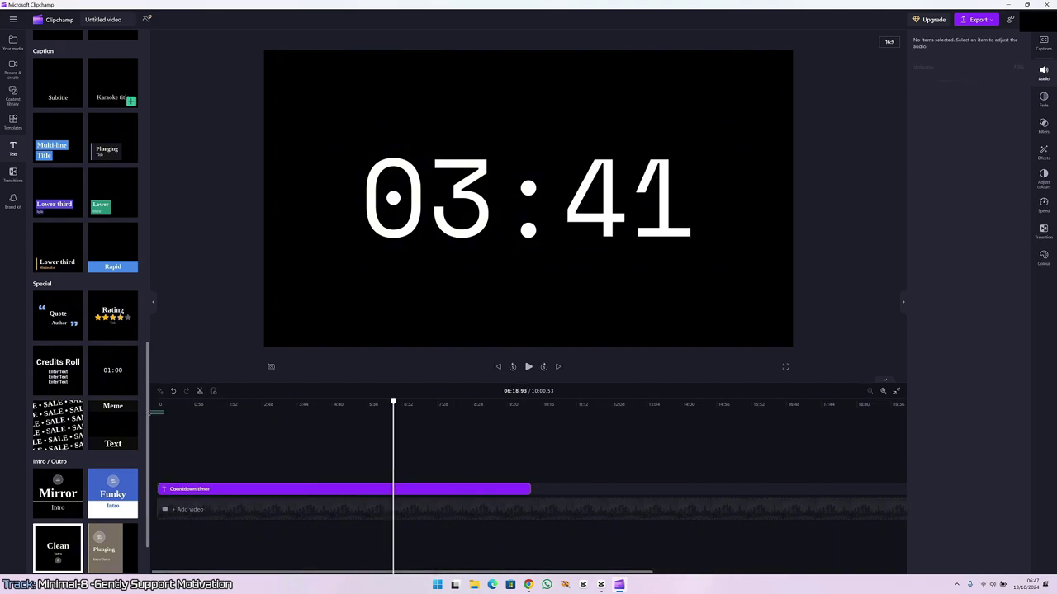
# - Play the first few seconds of the countdown from the beginning to check it
pyautogui.press('Home')
pyautogui.press('space')
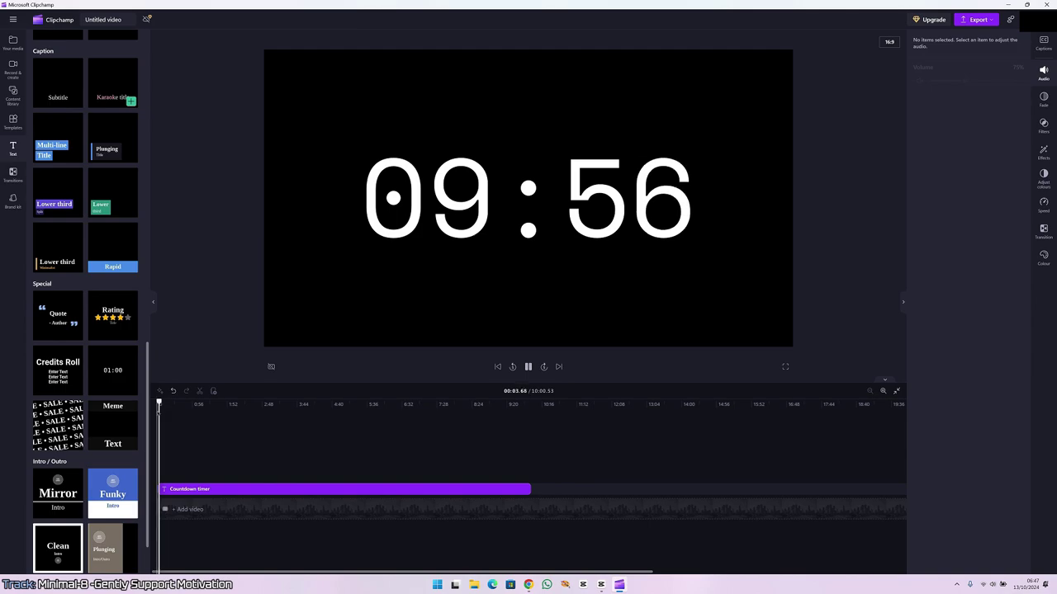
pyautogui.press('space')
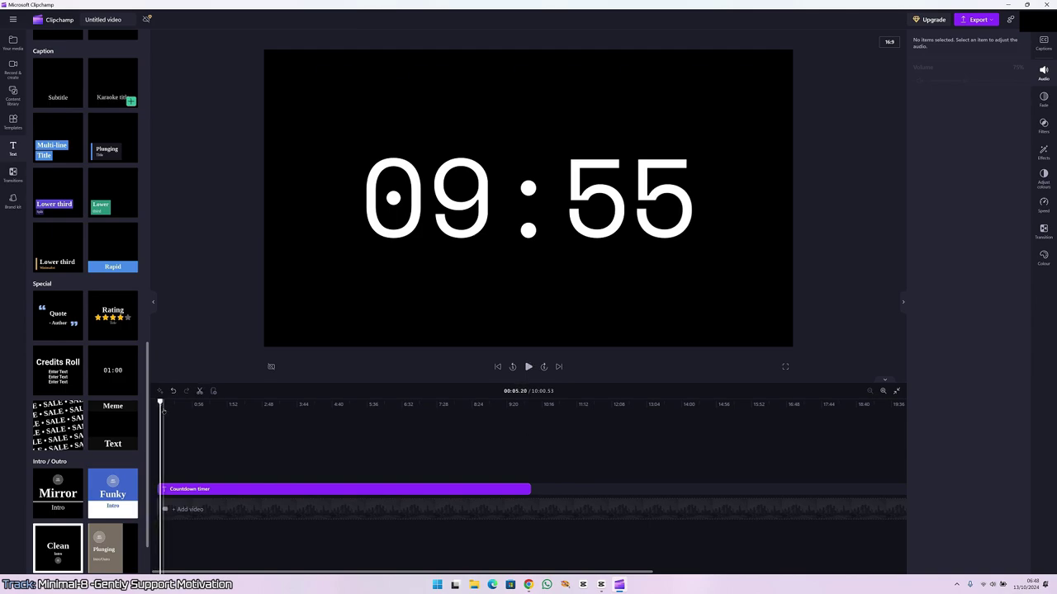
# - Export the countdown video at 1080p and open the folder containing the downloaded file
pyautogui.click(990, 22)
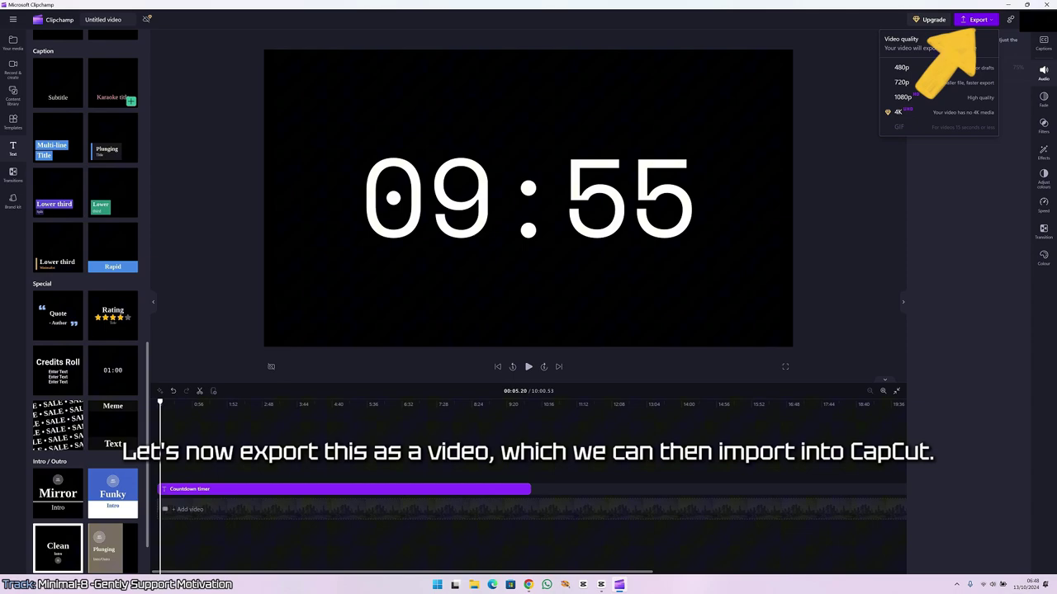
pyautogui.click(904, 98)
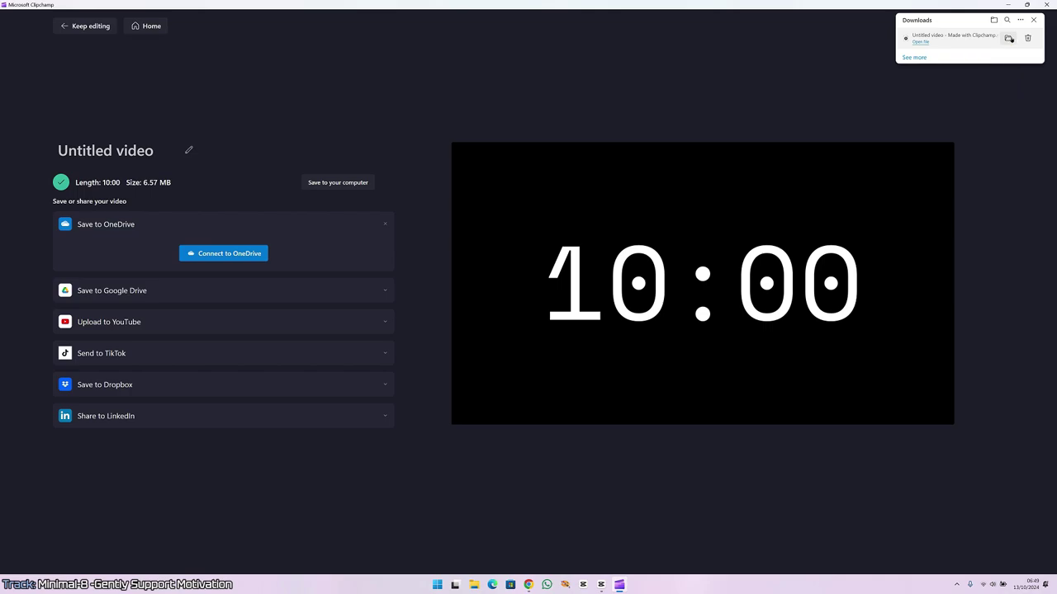
pyautogui.click(1009, 38)
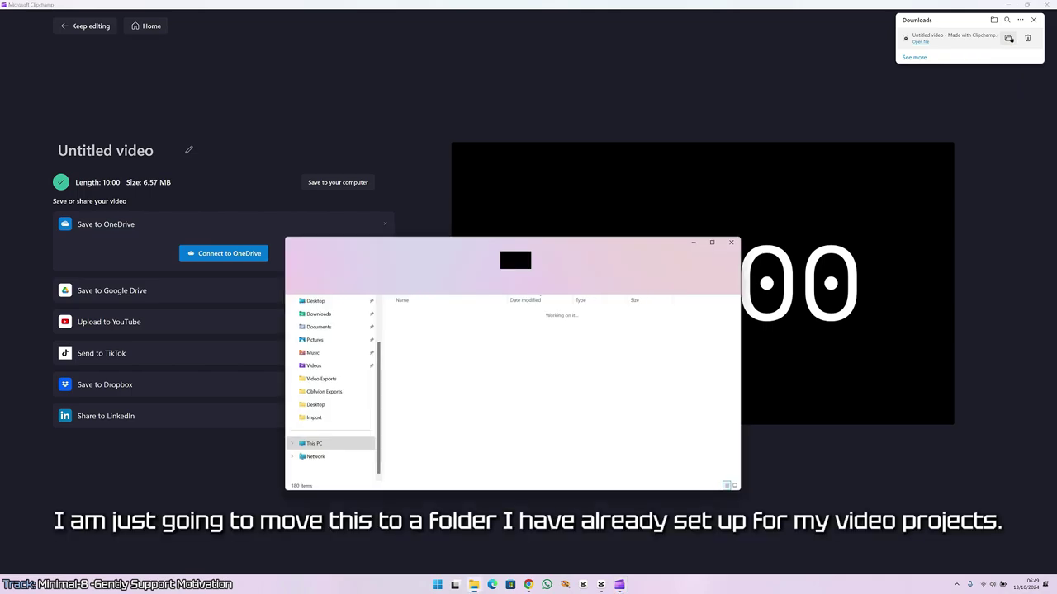
# - Move the exported video into the Import folder inside Video Exports and rename it "10m Timer"
pyautogui.click(317, 379)
pyautogui.scroll(-5, 430, 396)
pyautogui.doubleClick(429, 421)
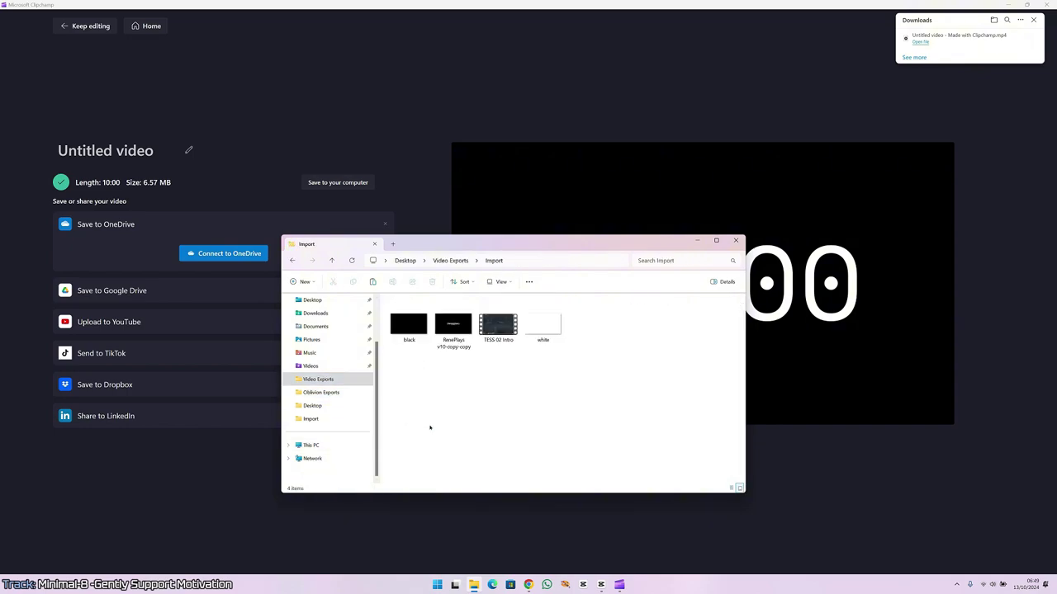
pyautogui.hotkey('ctrl', 'v')
pyautogui.press('F2')
pyautogui.write('10m')
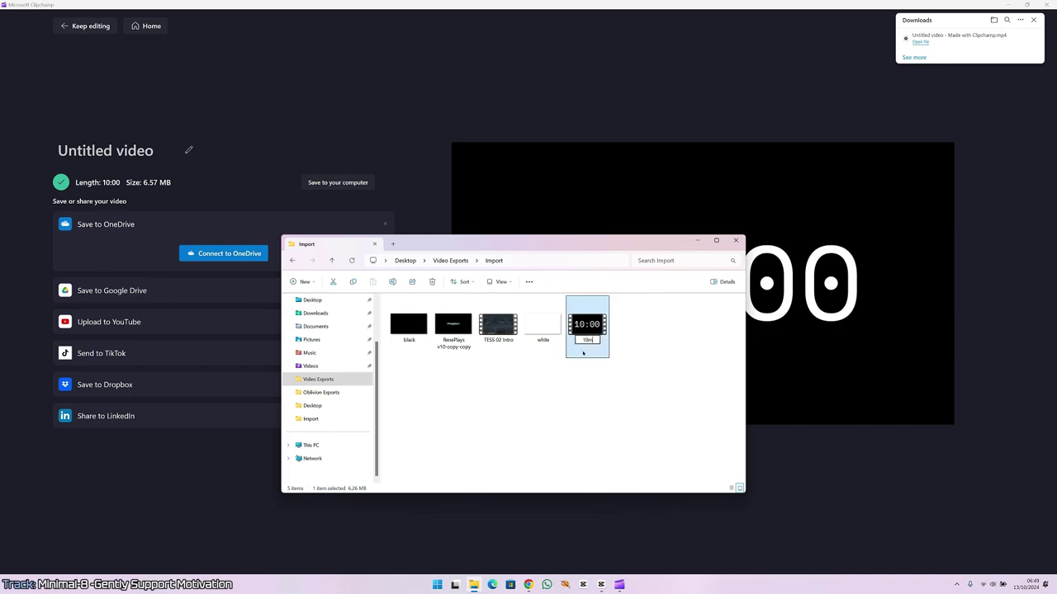
pyautogui.write(' Timer')
pyautogui.press('Return')
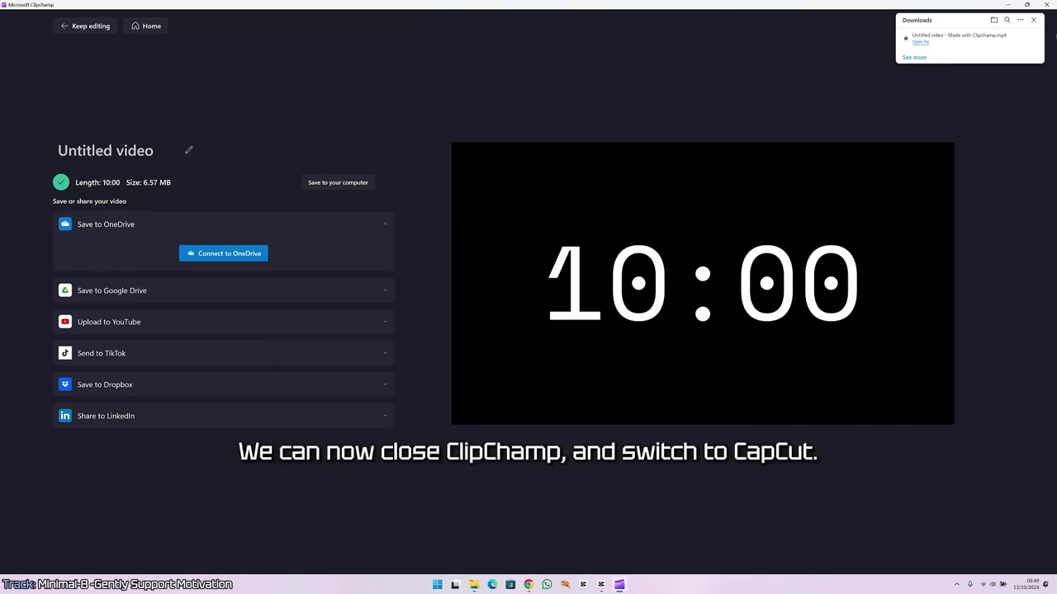
# - Close Clipchamp, switch to CapCut, leave the open project and create a new one
pyautogui.click(1046, 4)
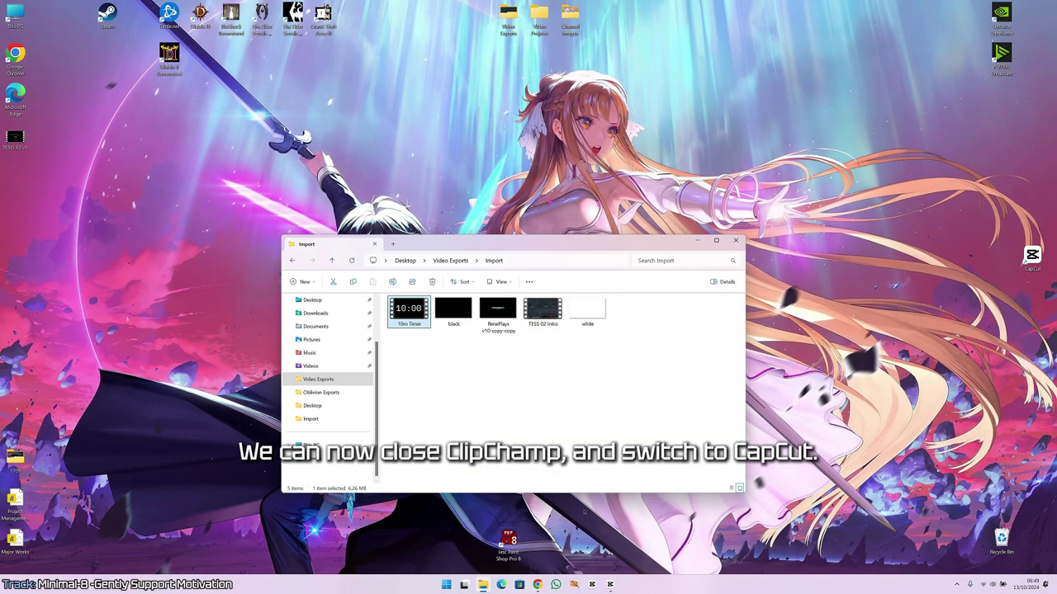
pyautogui.click(610, 584)
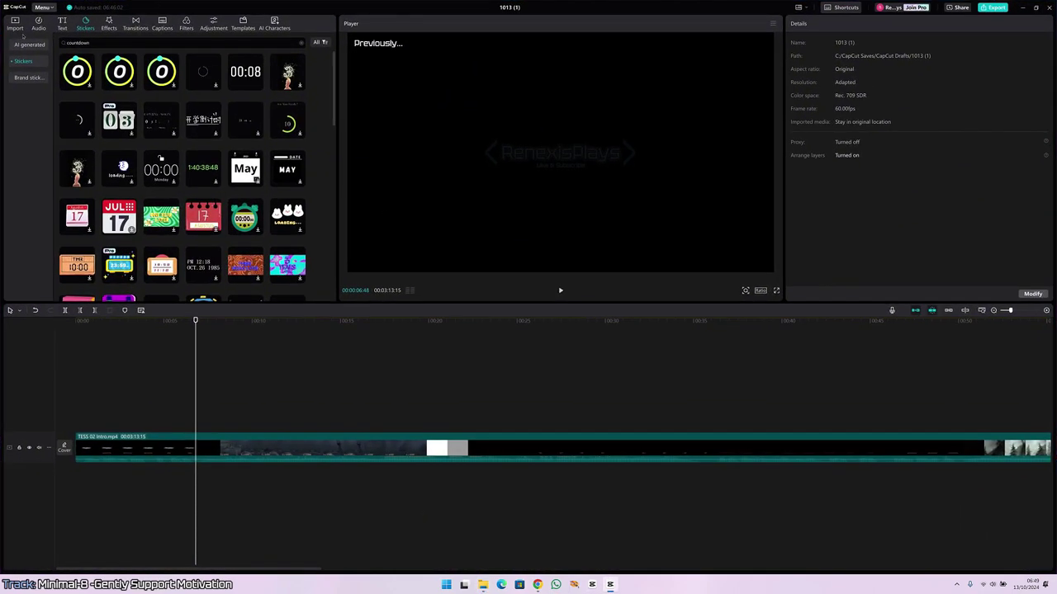
pyautogui.click(42, 7)
pyautogui.click(60, 107)
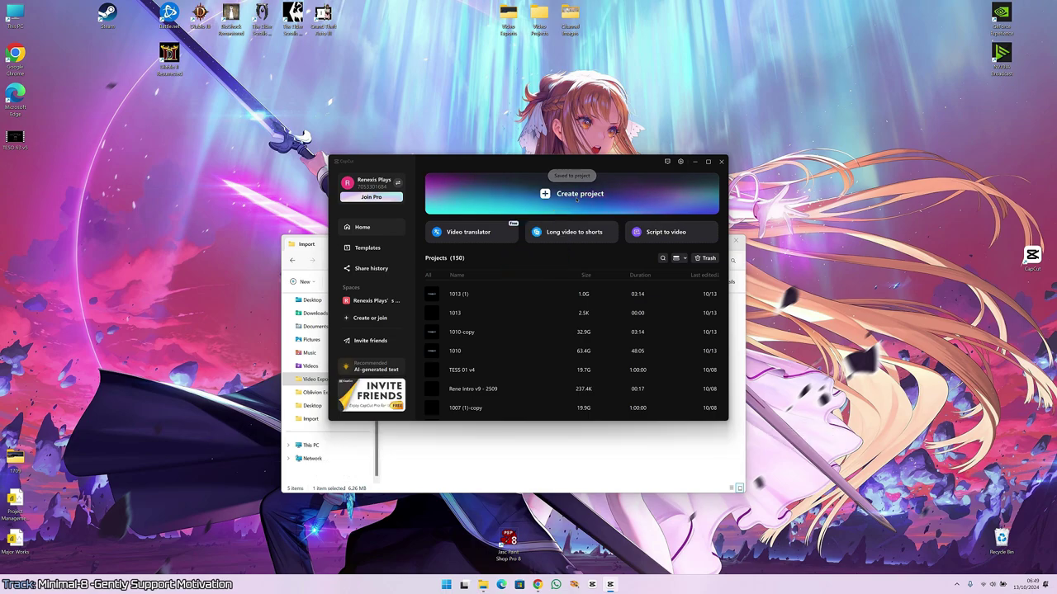
pyautogui.click(576, 199)
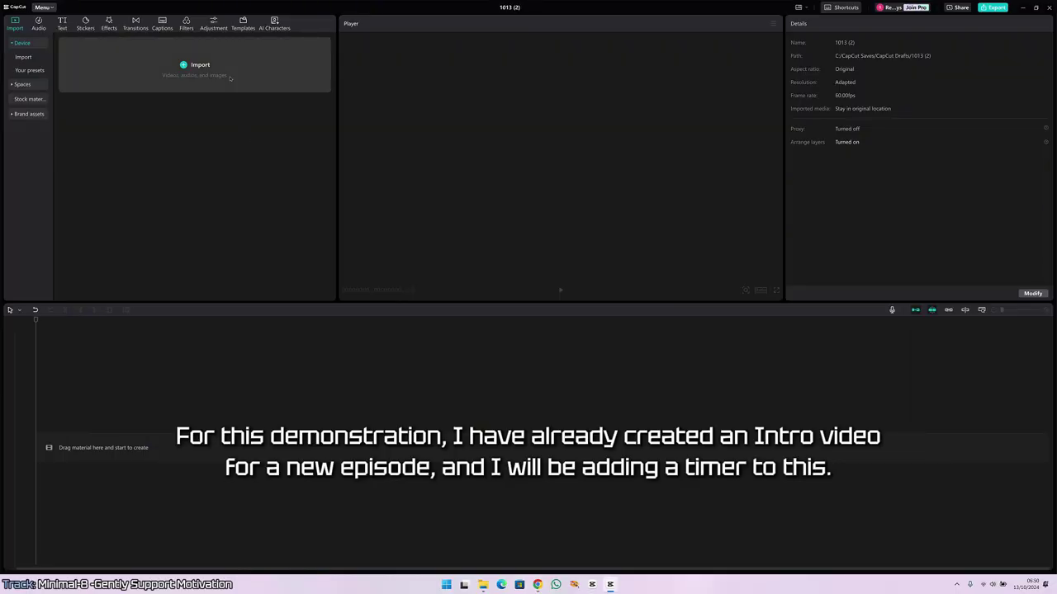
# - Import the "TESS 02 Intro" video and place it at the start of the timeline
pyautogui.click(231, 78)
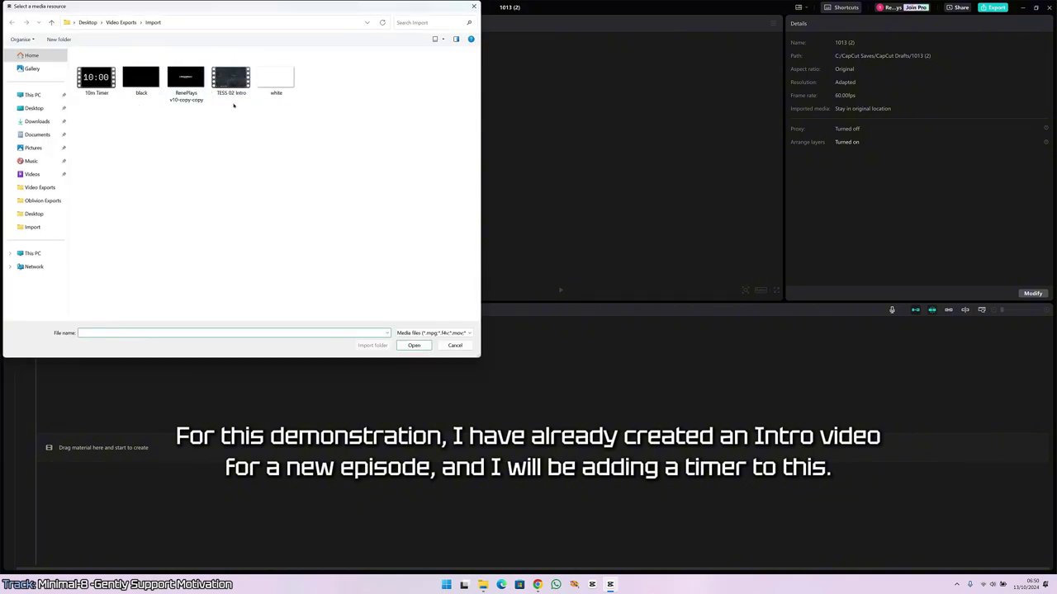
pyautogui.click(227, 92)
pyautogui.click(414, 346)
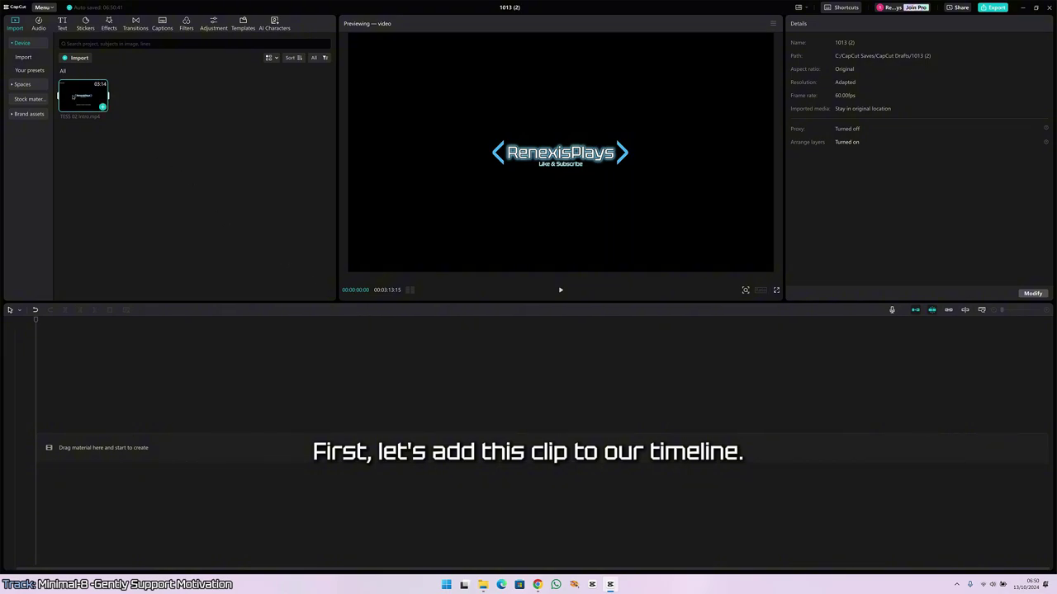
pyautogui.moveTo(83, 99); pyautogui.dragTo(76, 446)
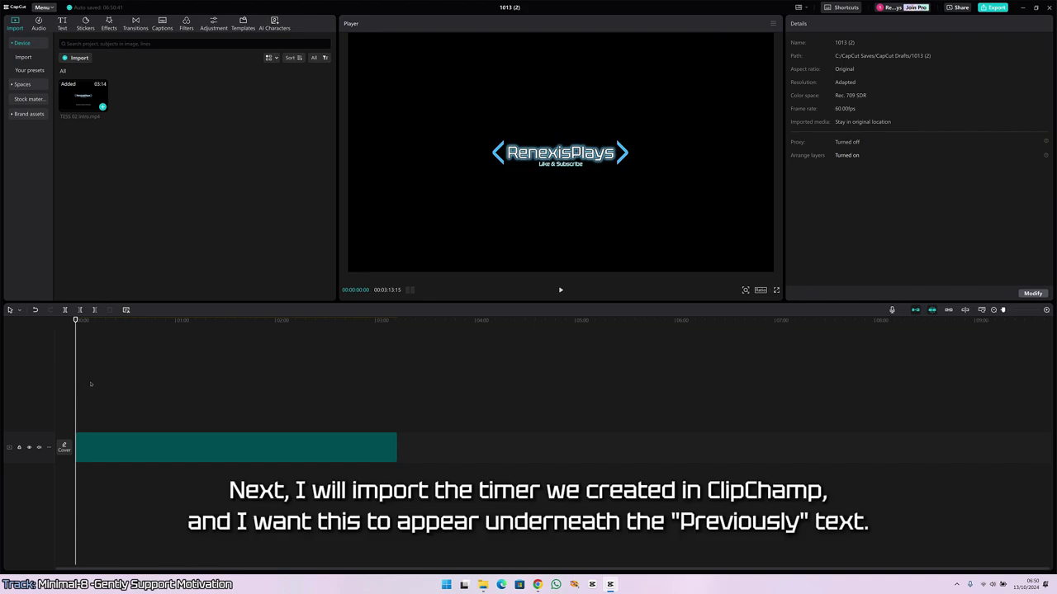
# - Import the "10m Timer" video and place it on a track above the intro at the start of the timeline
pyautogui.hotkey('ctrl', 'a')
pyautogui.press('space')
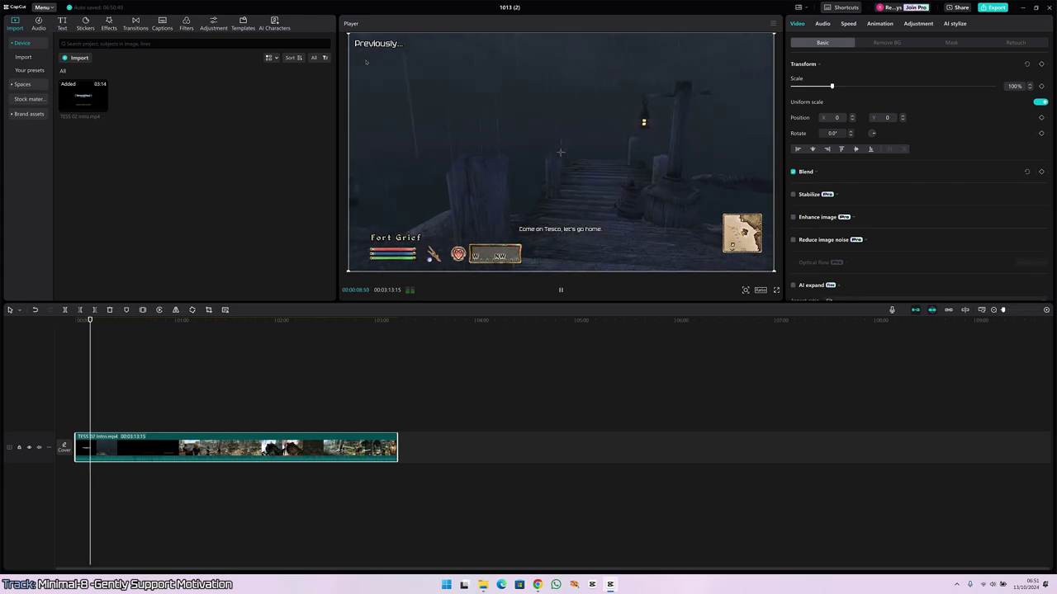
pyautogui.press('space')
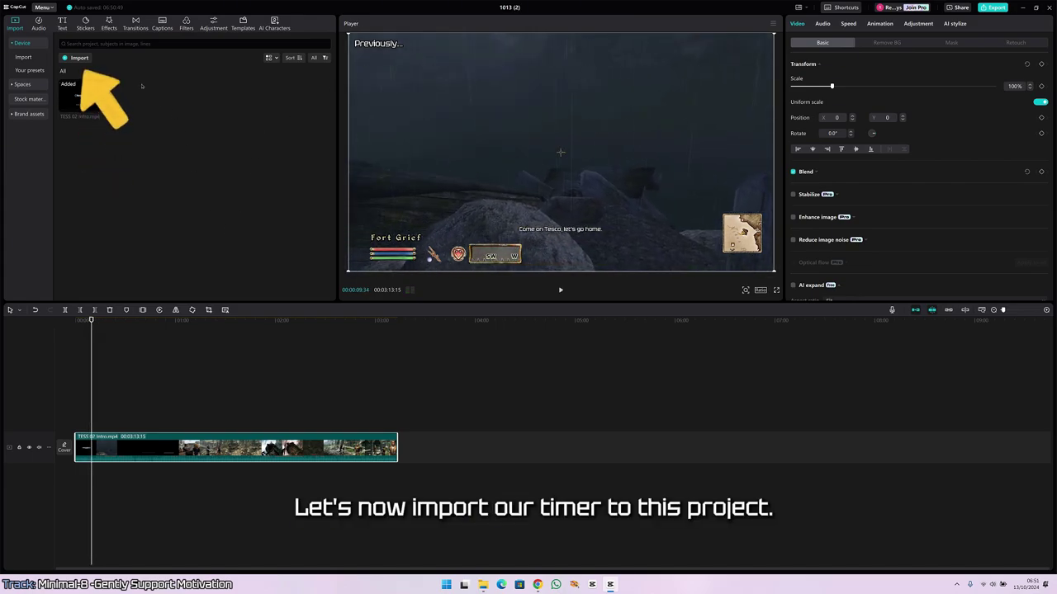
pyautogui.click(79, 58)
pyautogui.press('Return')
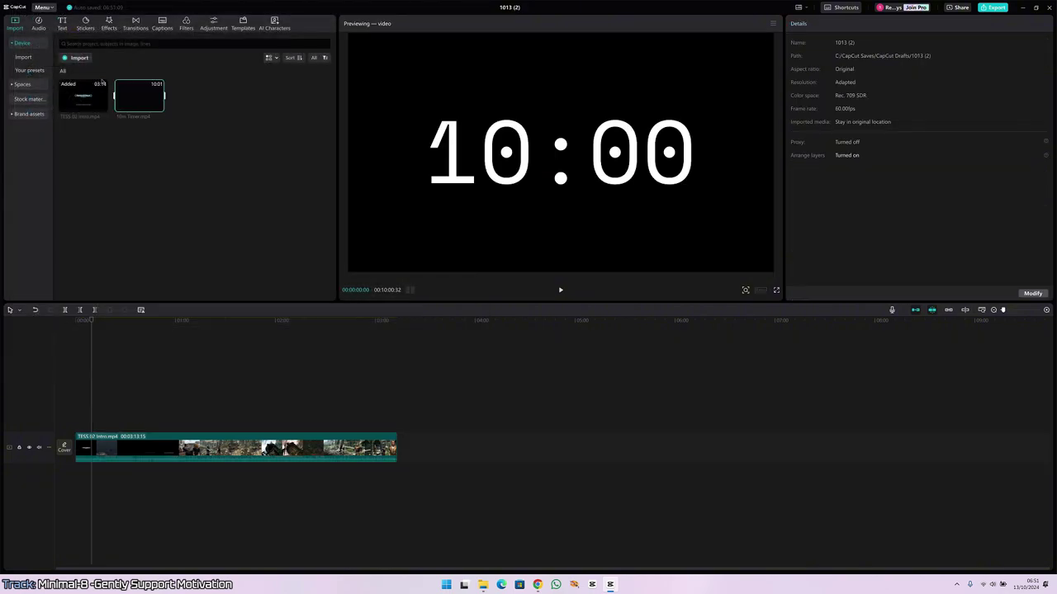
pyautogui.moveTo(137, 100); pyautogui.dragTo(77, 422)
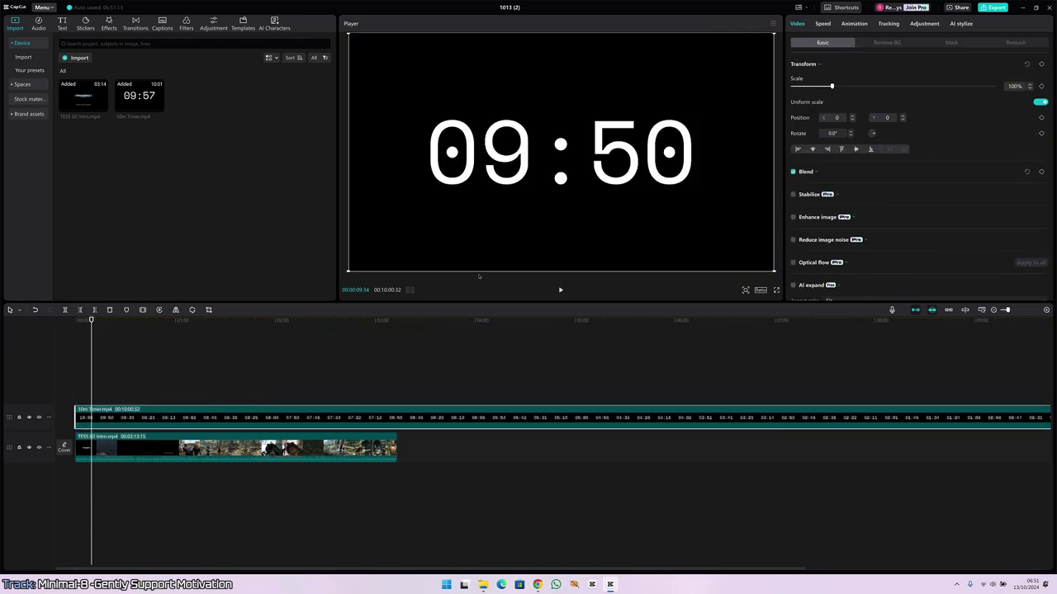
# - Set the timer layer's blend mode to Brighten, then scale it to 9% and place it beneath the "Previously..." text
pyautogui.moveTo(287, 364); pyautogui.dragTo(185, 363)
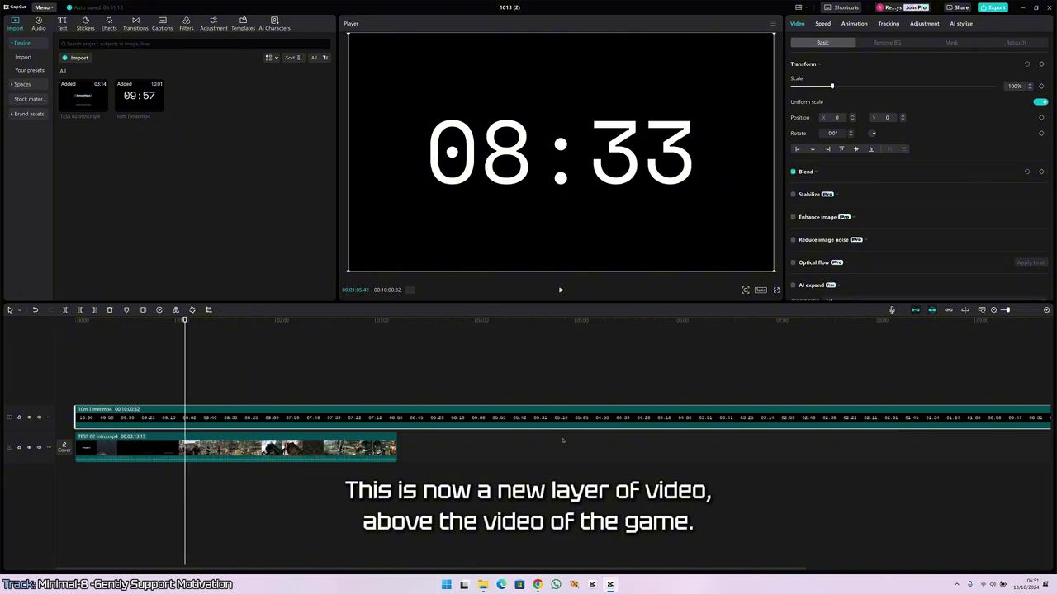
pyautogui.click(810, 173)
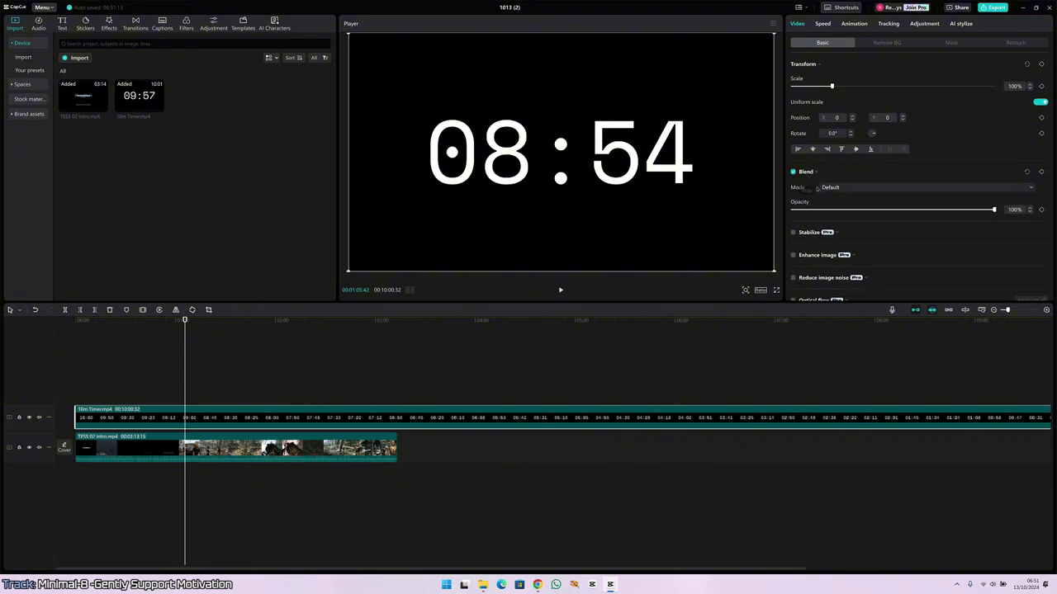
pyautogui.click(831, 189)
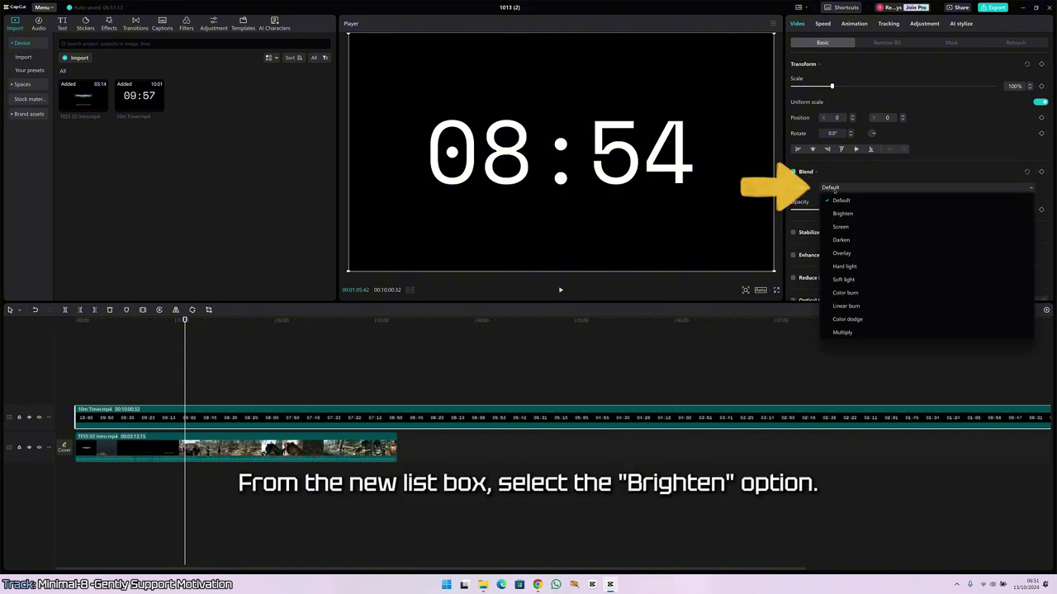
pyautogui.click(836, 217)
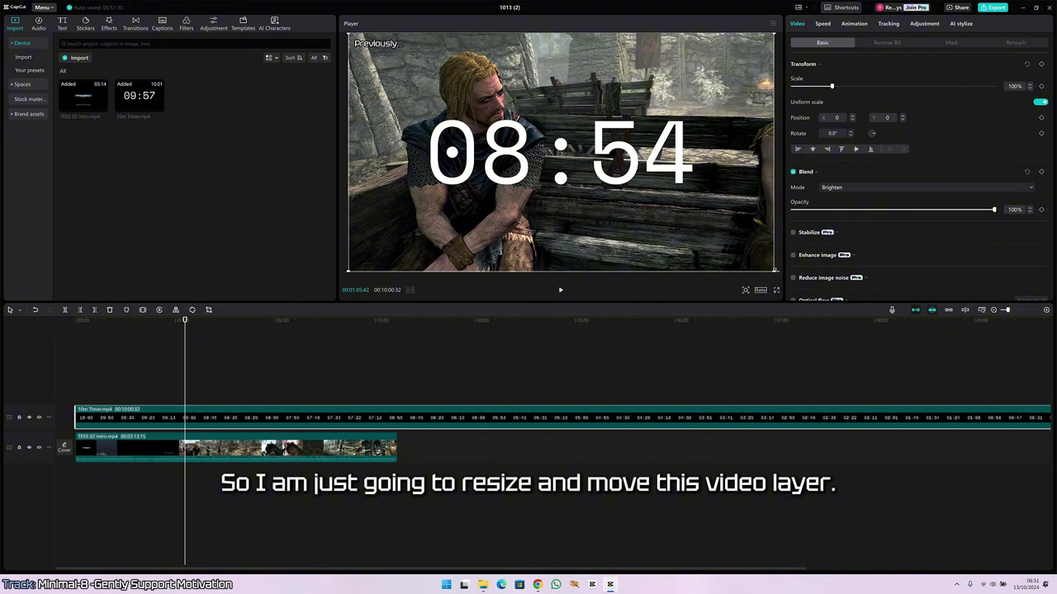
pyautogui.moveTo(348, 34); pyautogui.dragTo(367, 53)
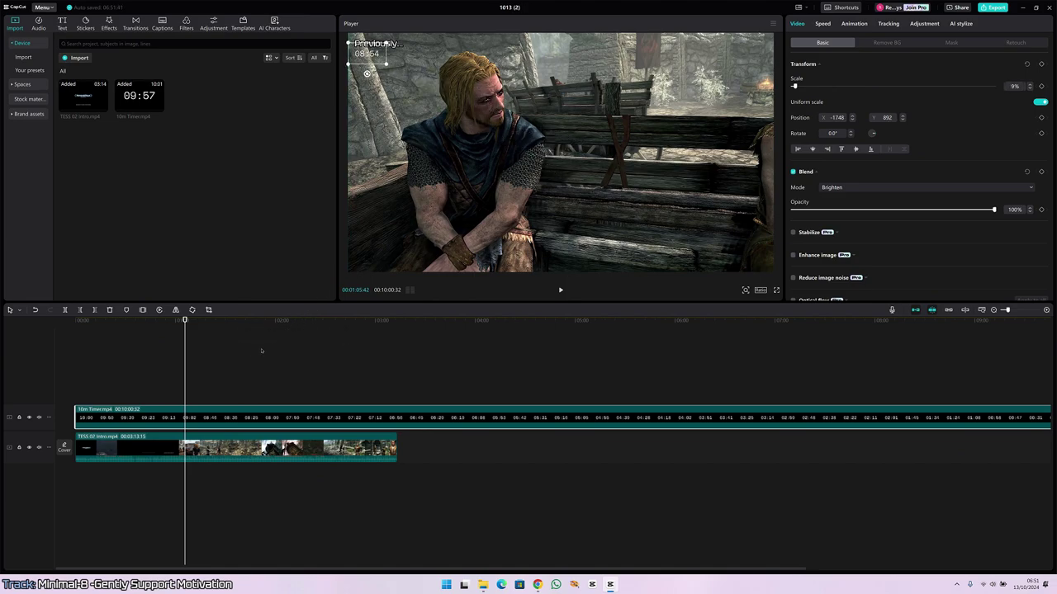
# - Shift the timer clip so it starts about 4 seconds into the timeline and check it against the intro footage
pyautogui.moveTo(111, 331); pyautogui.dragTo(75, 332)
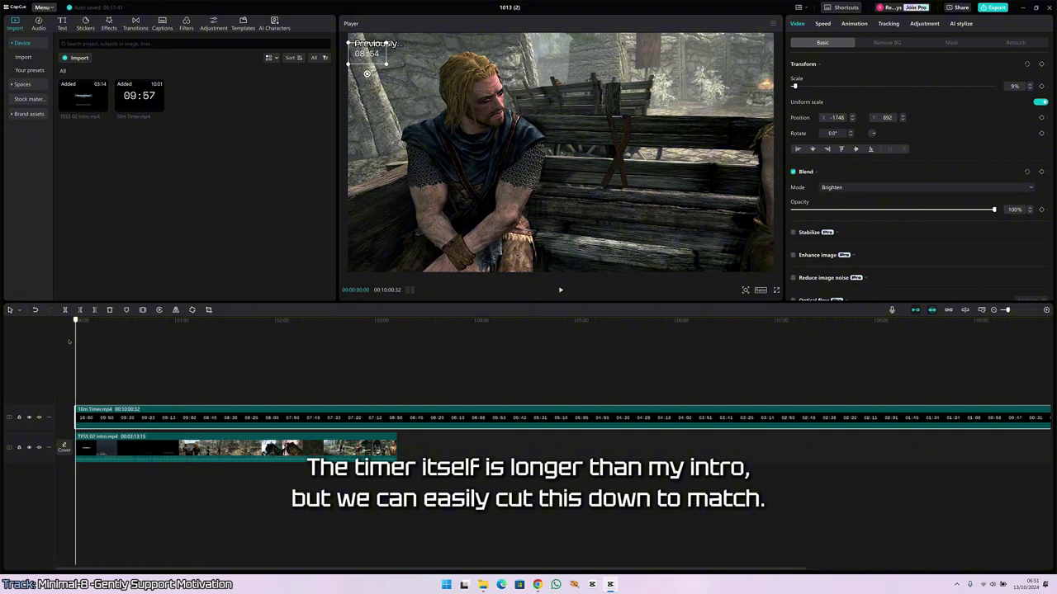
pyautogui.moveTo(105, 418); pyautogui.dragTo(112, 418)
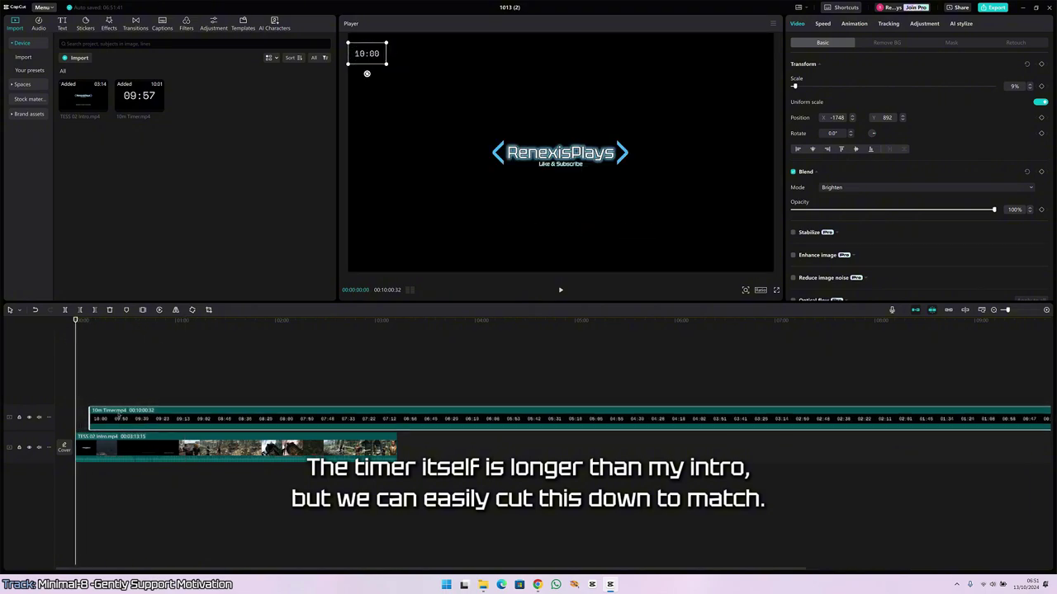
pyautogui.click(224, 350)
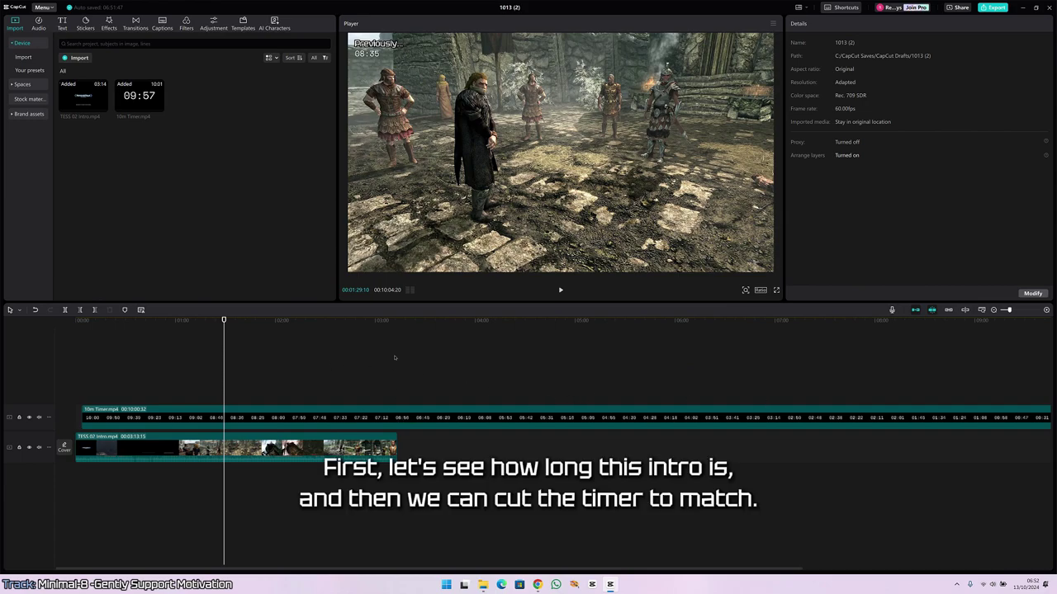
# - Check the intro's length at the end of its clip and split the timer clip where the countdown shows 03:10
pyautogui.click(299, 421)
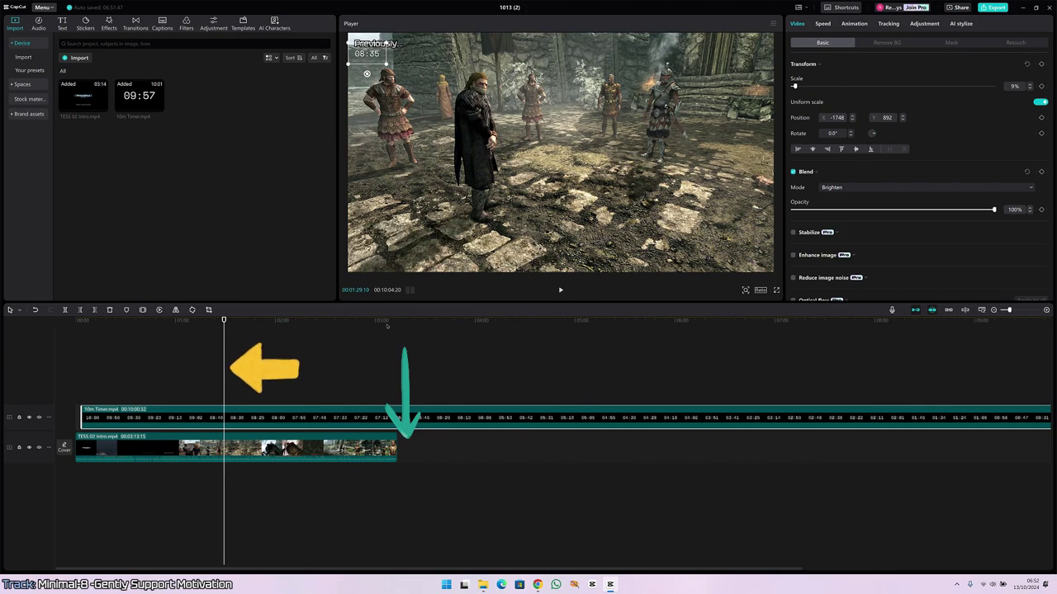
pyautogui.click(380, 448)
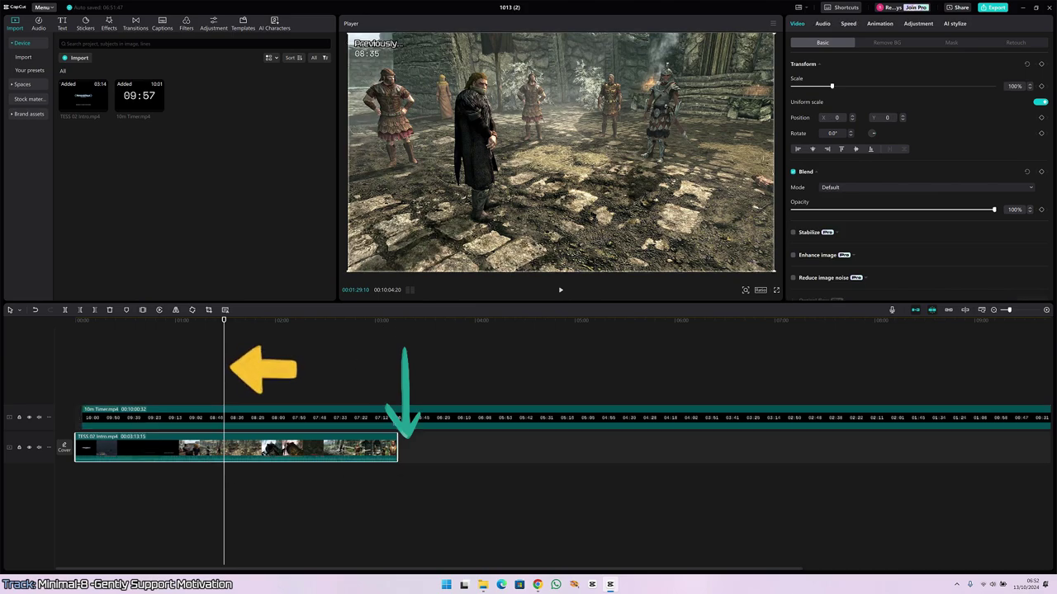
pyautogui.click(393, 326)
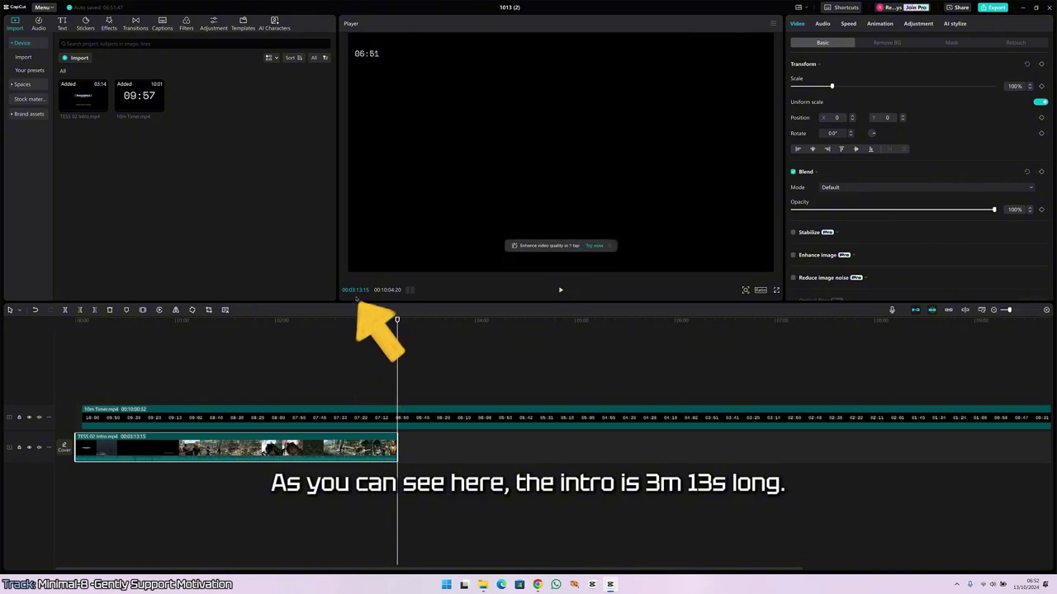
pyautogui.click(438, 428)
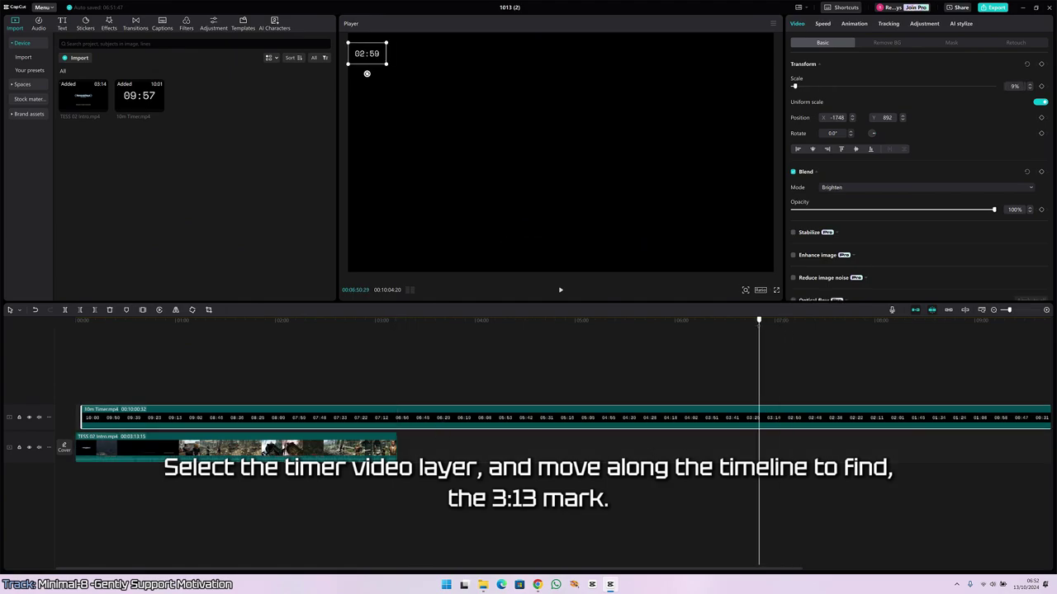
pyautogui.click(761, 324)
pyautogui.moveTo(761, 321); pyautogui.dragTo(766, 320)
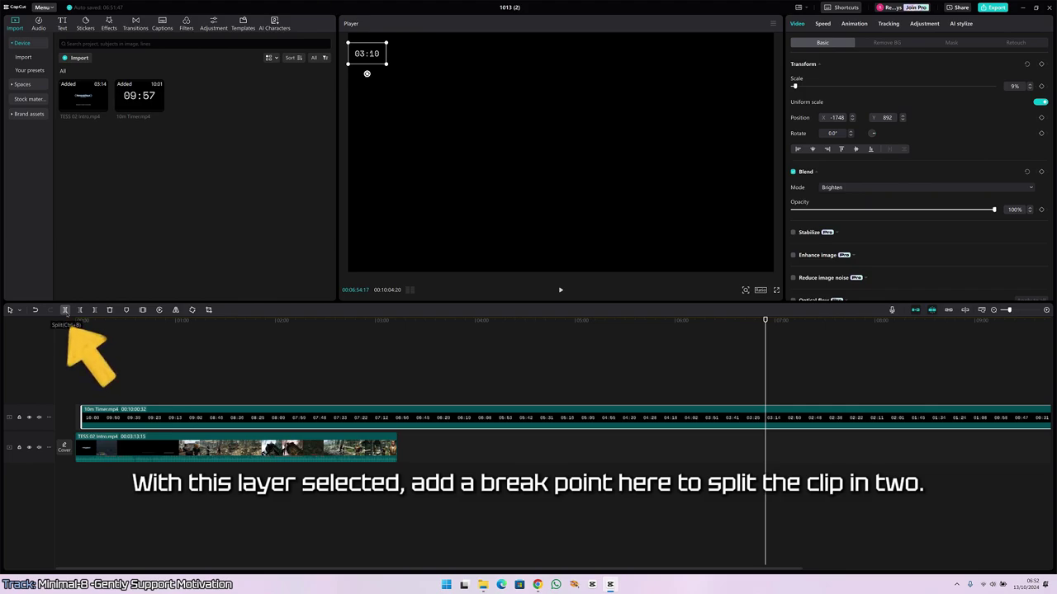
pyautogui.click(65, 310)
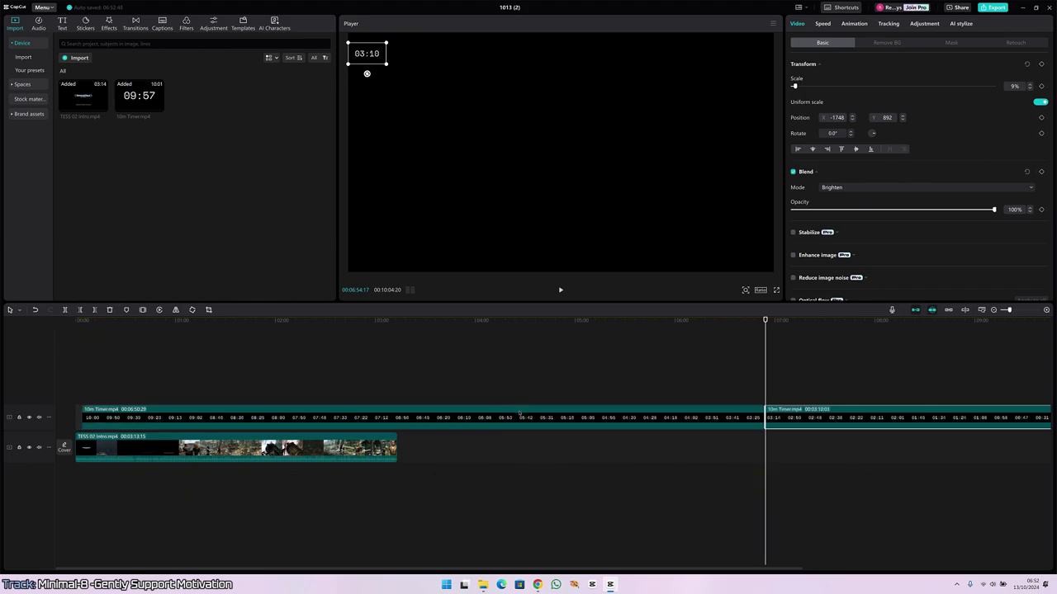
# - Delete the first part of the split timer and move the remaining clip back so it ends together with the intro
pyautogui.click(509, 418)
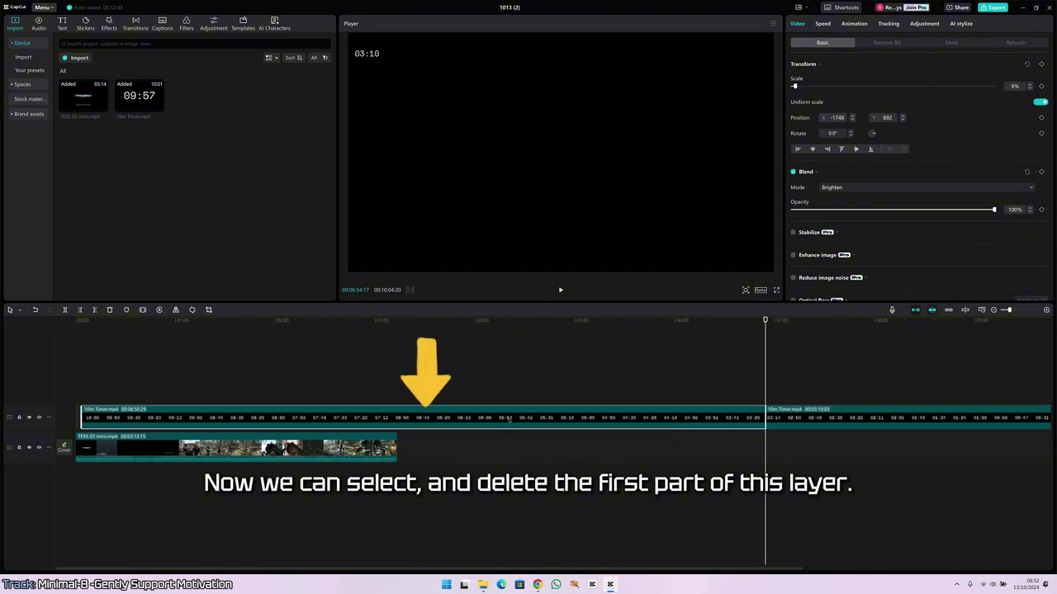
pyautogui.press('Delete')
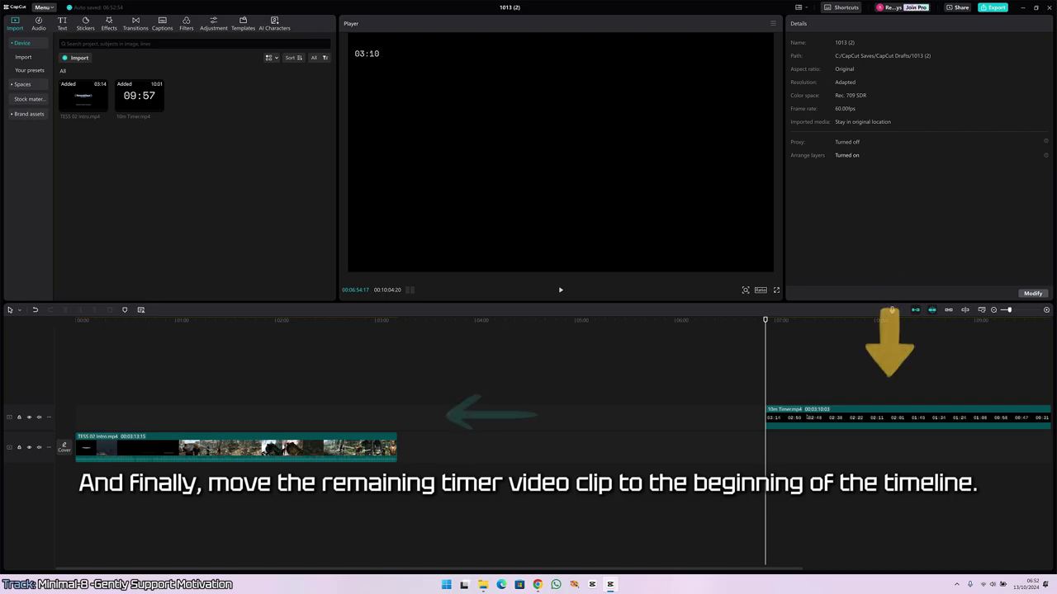
pyautogui.moveTo(810, 416); pyautogui.dragTo(129, 419)
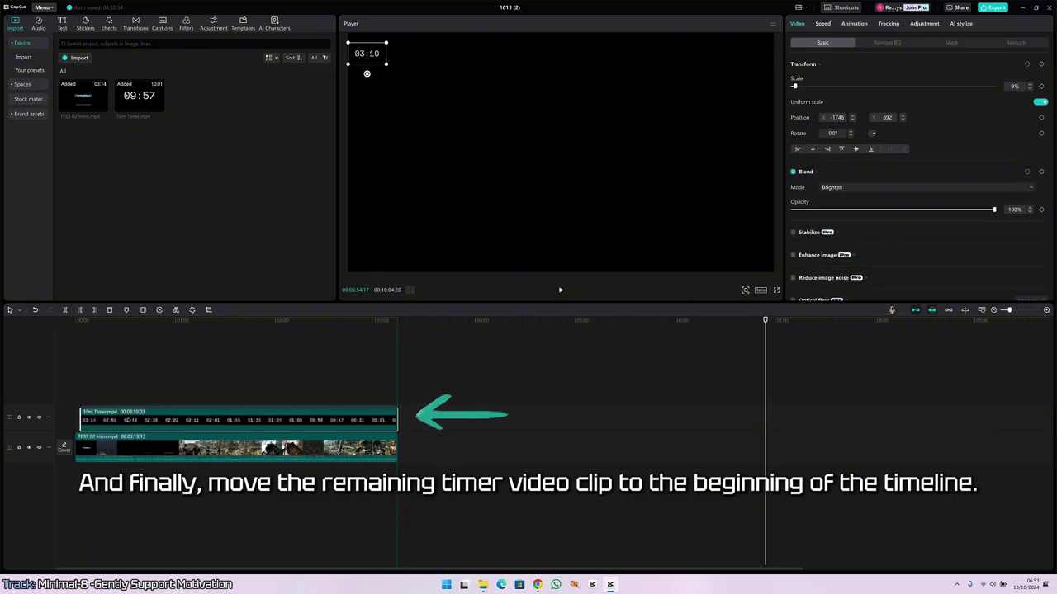
pyautogui.click(236, 364)
# - Add a Fade In animation to the timer clip and play the video from where the timer begins
pyautogui.click(100, 416)
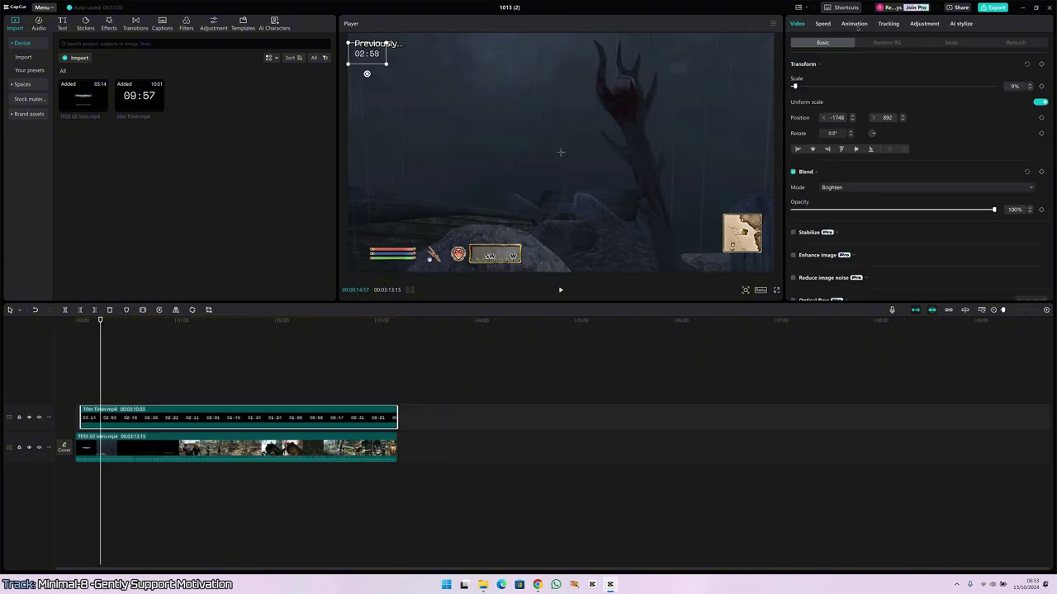
pyautogui.click(855, 25)
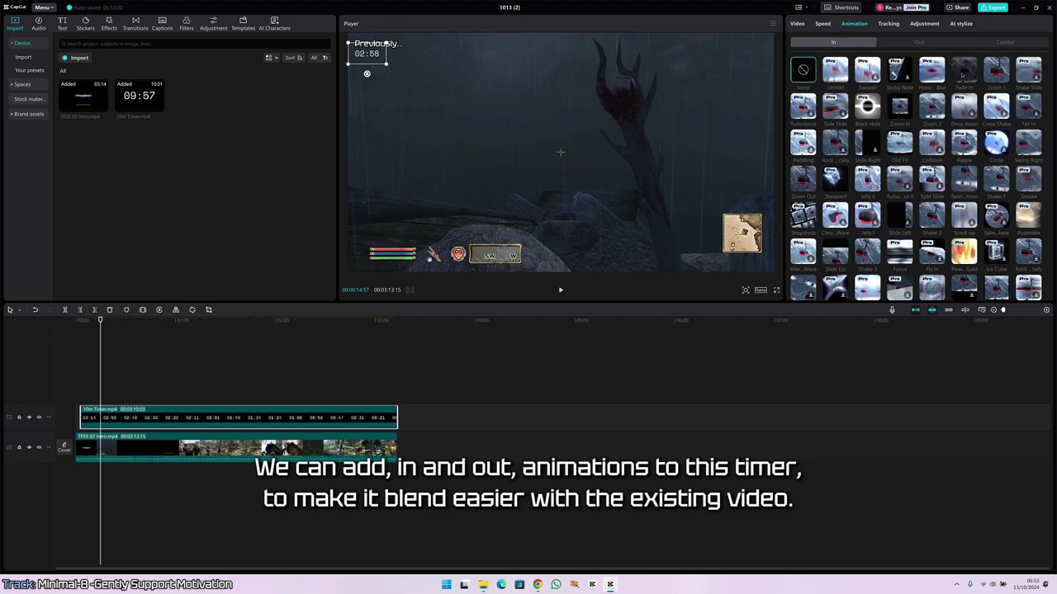
pyautogui.click(83, 320)
pyautogui.click(152, 367)
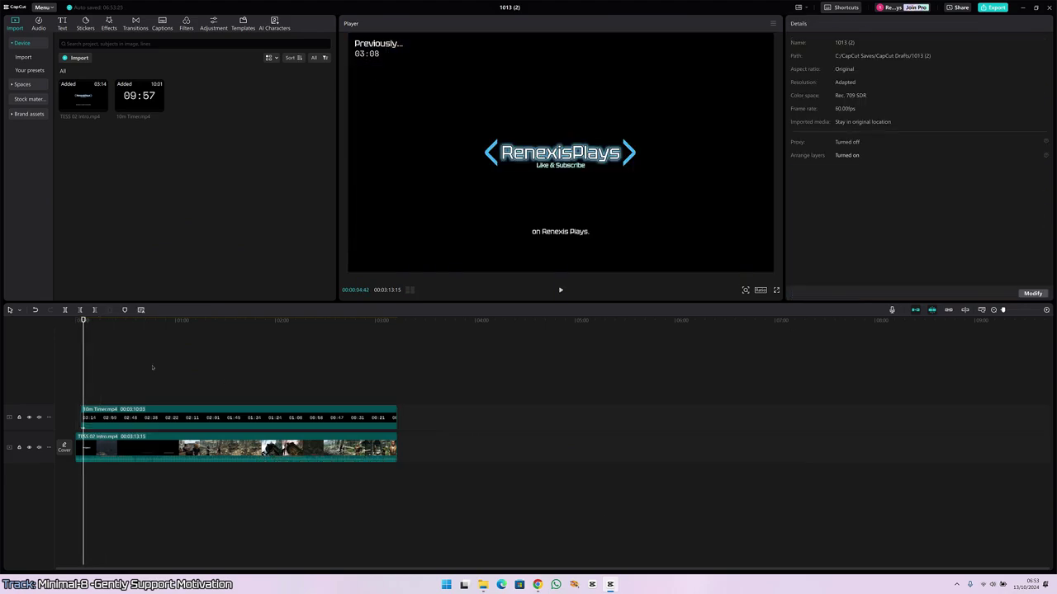
pyautogui.press('space')
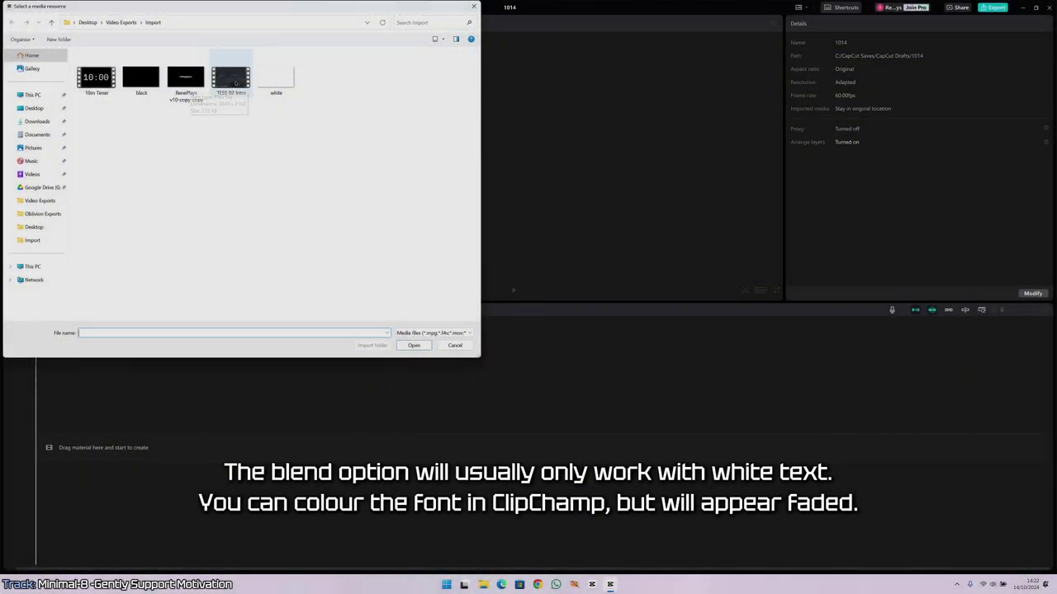
# - Import "TESS 02 Intro" and the blue Clipchamp countdown from Downloads into project 1014, stacking the countdown above the intro at the timeline start
pyautogui.doubleClick(231, 79)
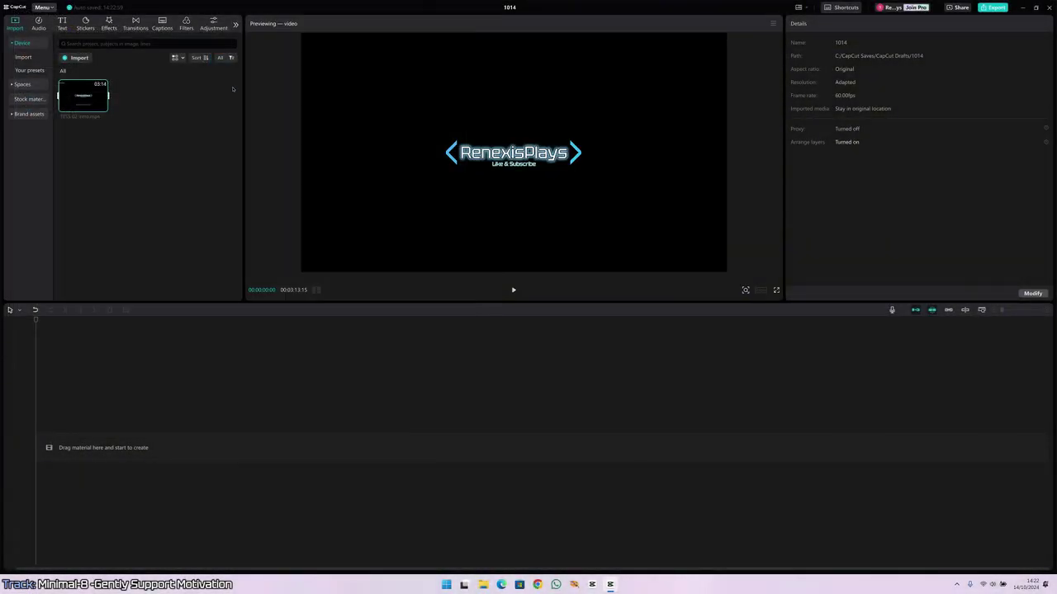
pyautogui.click(103, 107)
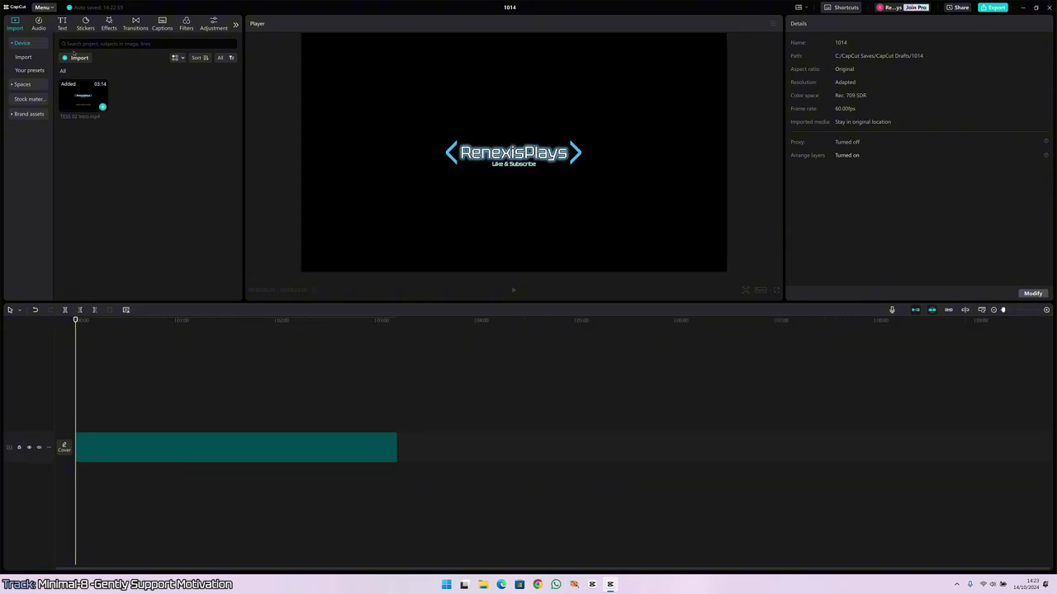
pyautogui.click(75, 54)
pyautogui.click(36, 121)
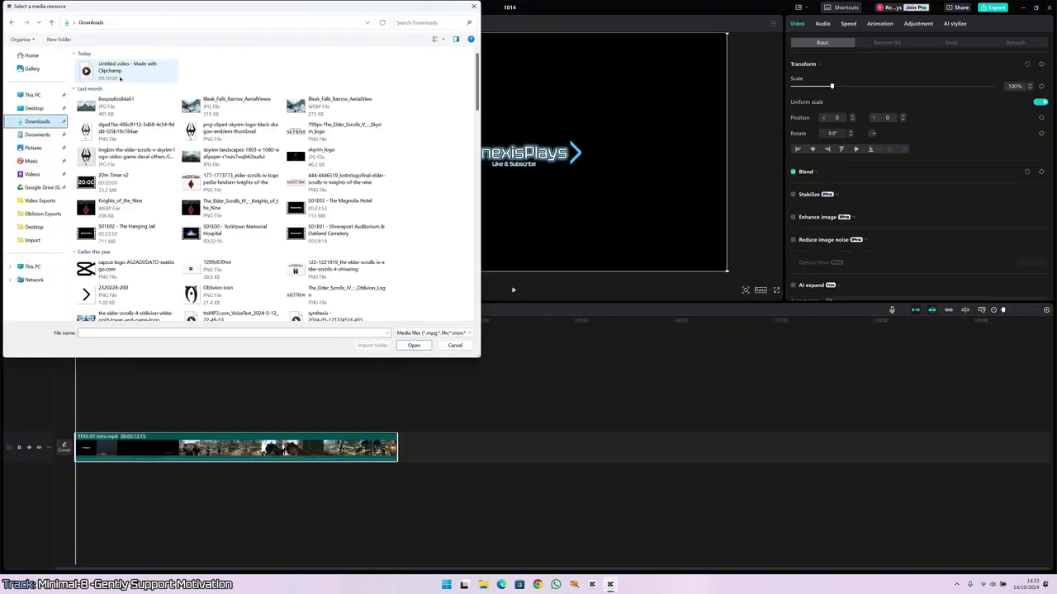
pyautogui.doubleClick(120, 78)
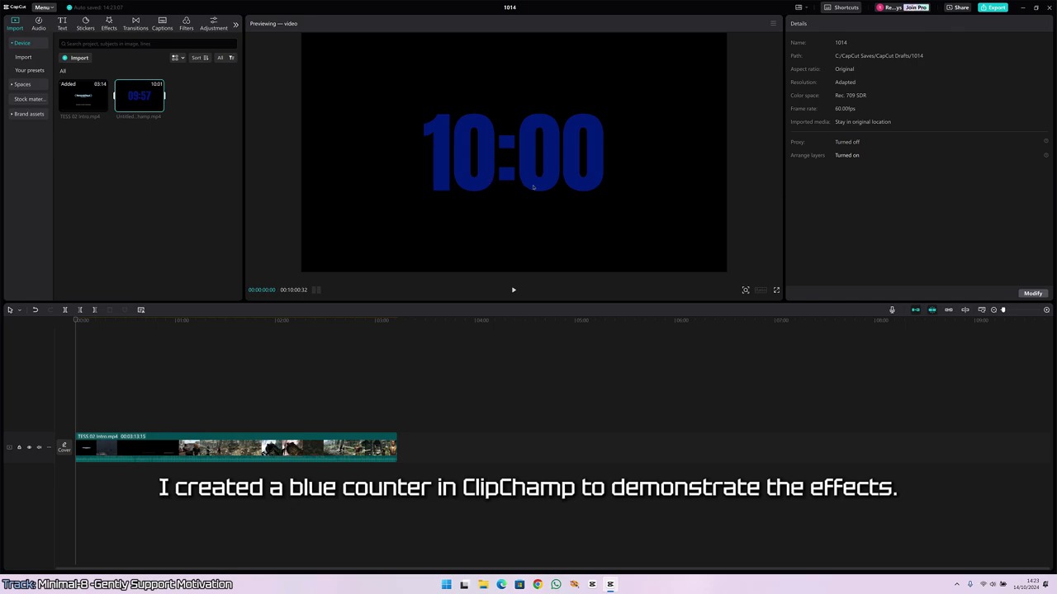
pyautogui.moveTo(115, 104); pyautogui.dragTo(76, 417)
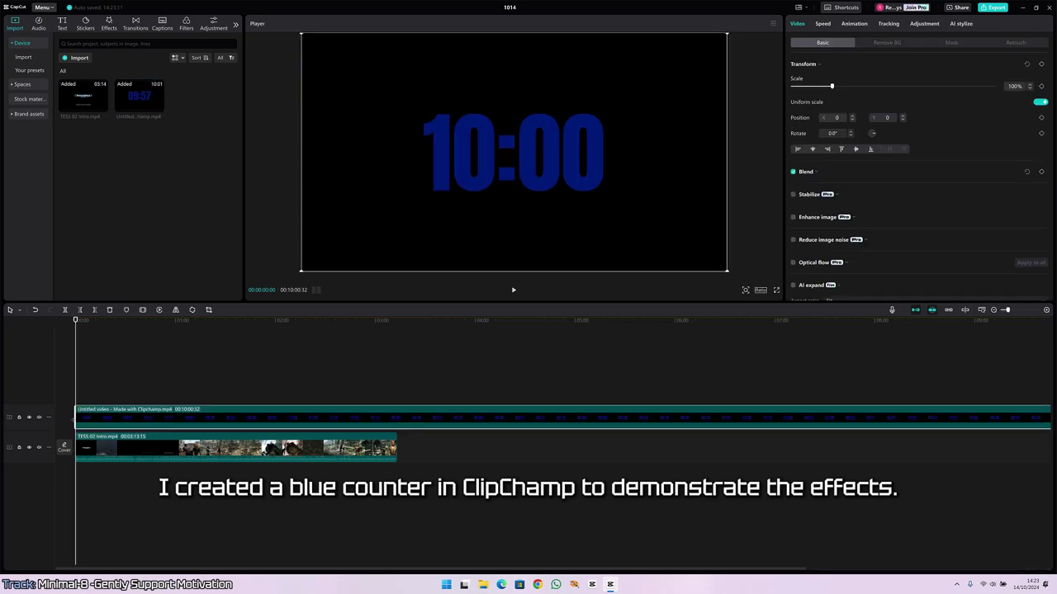
# - Try the Brighten blend mode on the blue countdown layer and inspect it over the intro footage
pyautogui.click(834, 188)
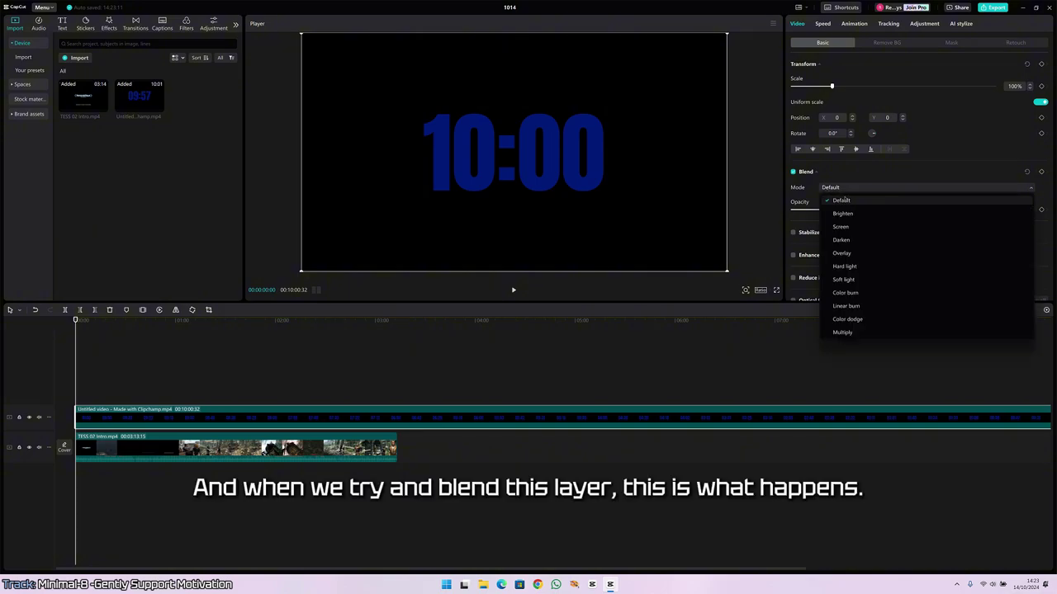
pyautogui.click(842, 214)
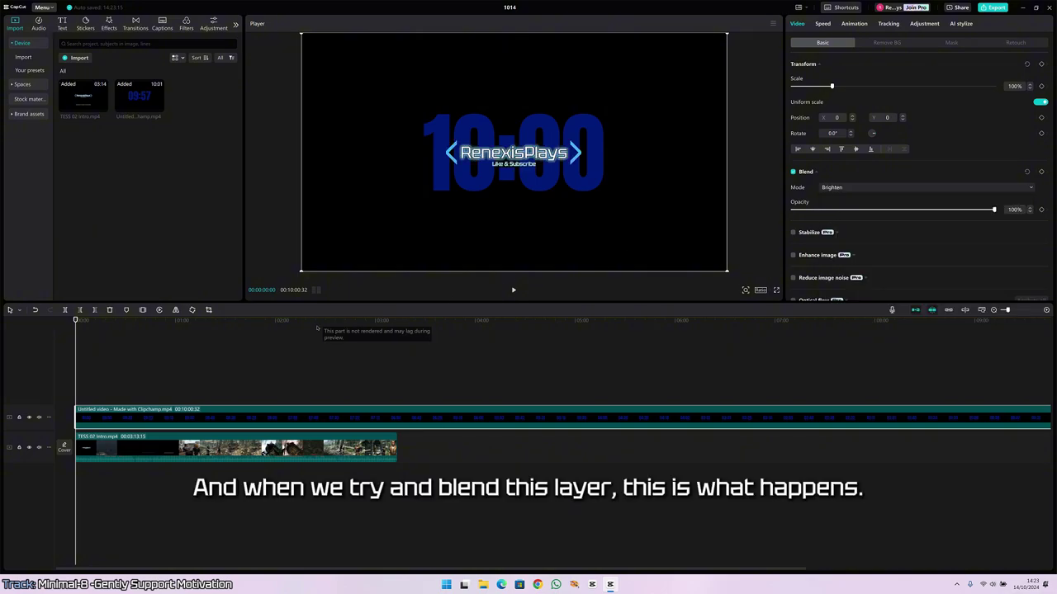
pyautogui.moveTo(230, 321); pyautogui.dragTo(255, 321)
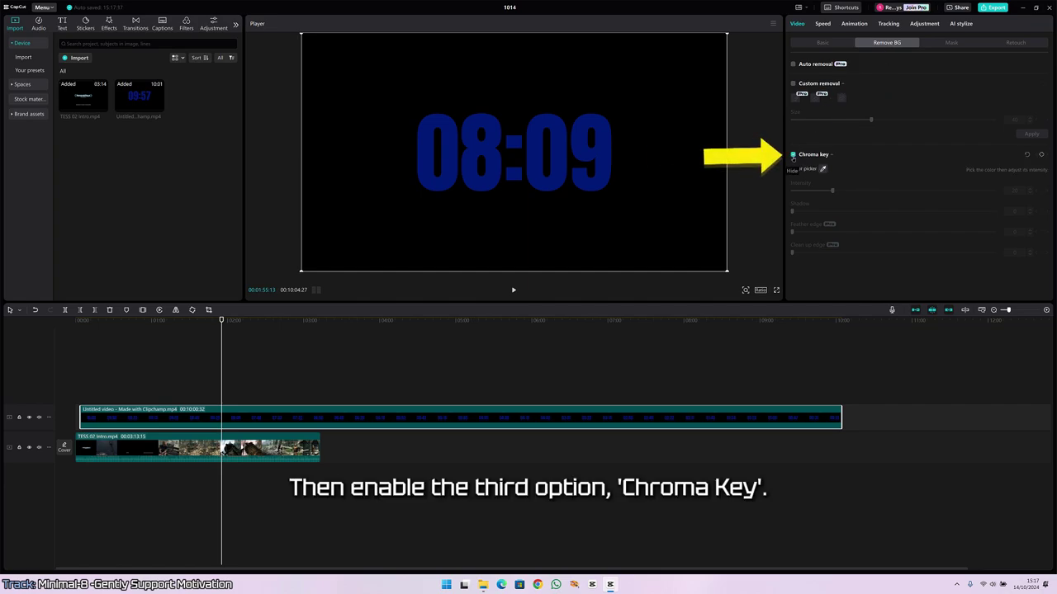
# - Chroma-key out the blue countdown's black background and shrink the timer into the frame's upper-left corner beneath "Previously..."
pyautogui.click(681, 165)
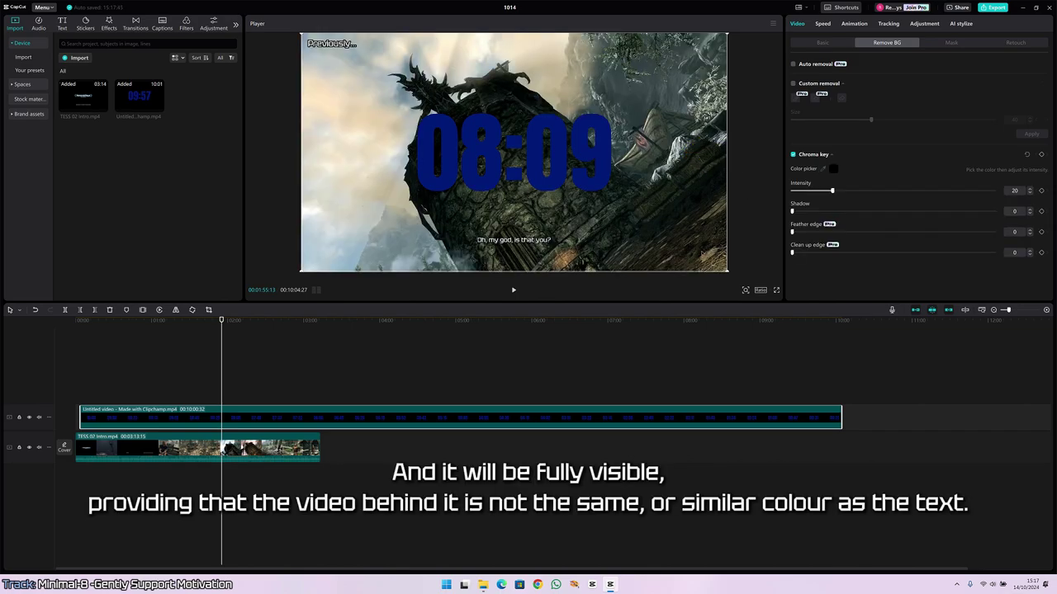
pyautogui.scroll(-10, 514, 153)
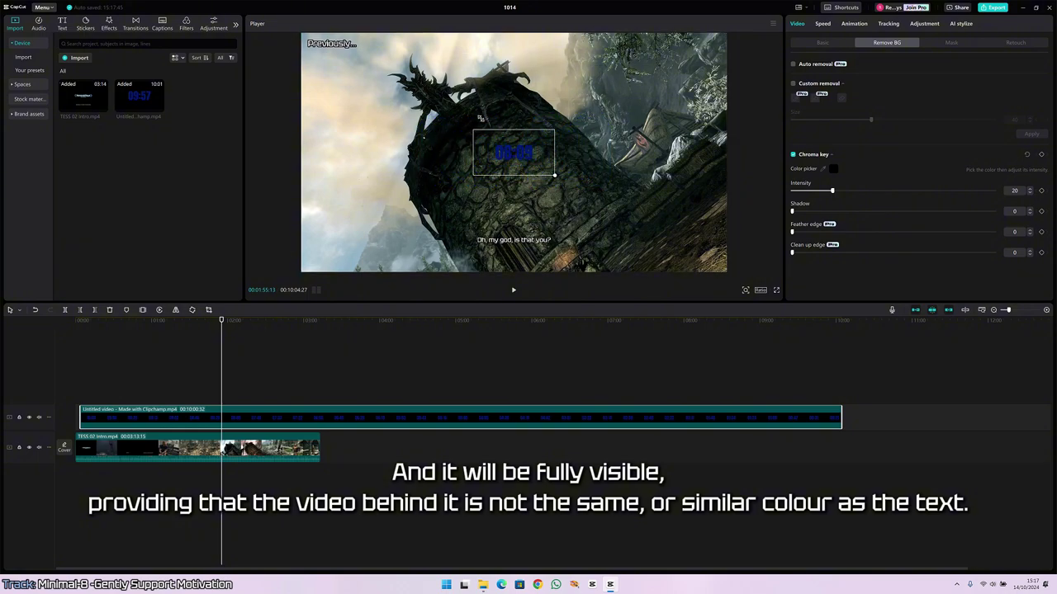
pyautogui.moveTo(512, 162); pyautogui.dragTo(321, 68)
pyautogui.click(217, 321)
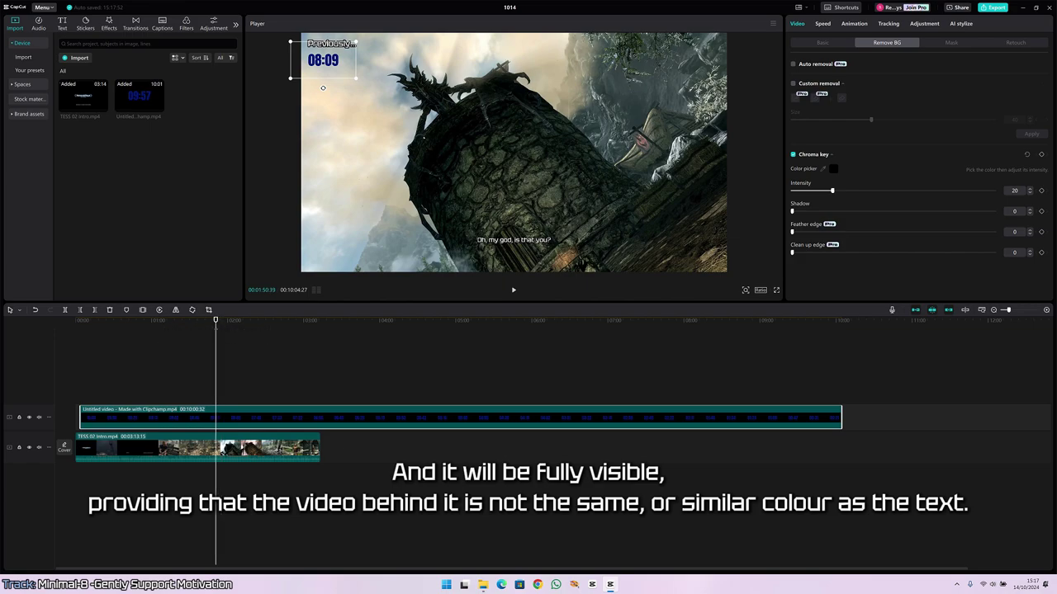
pyautogui.press('space')
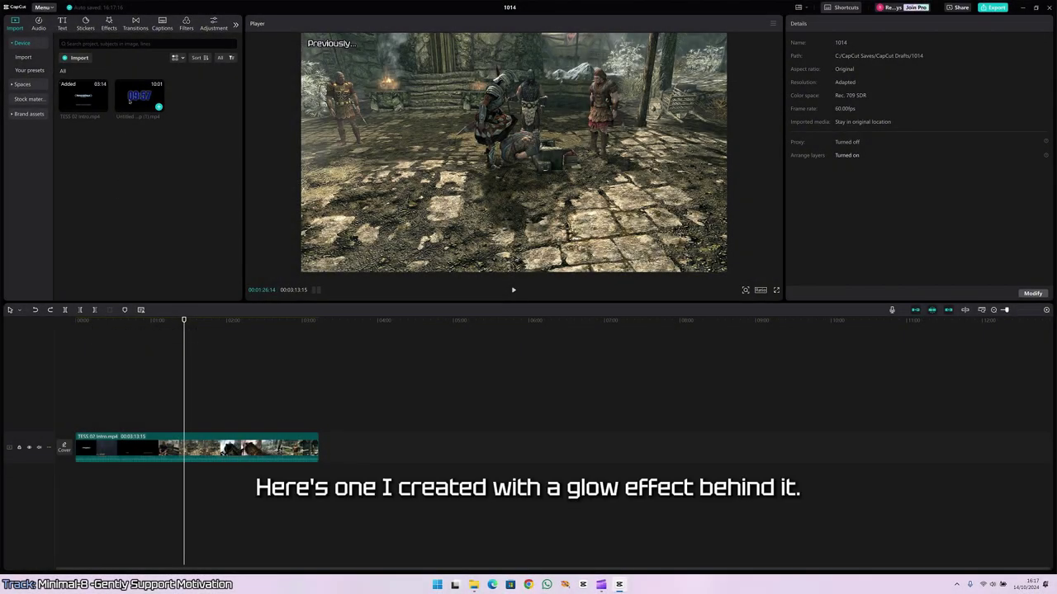
# - Place the glowing blue countdown above the intro near the timeline start and chroma-key out its black background
pyautogui.moveTo(138, 98); pyautogui.dragTo(83, 417)
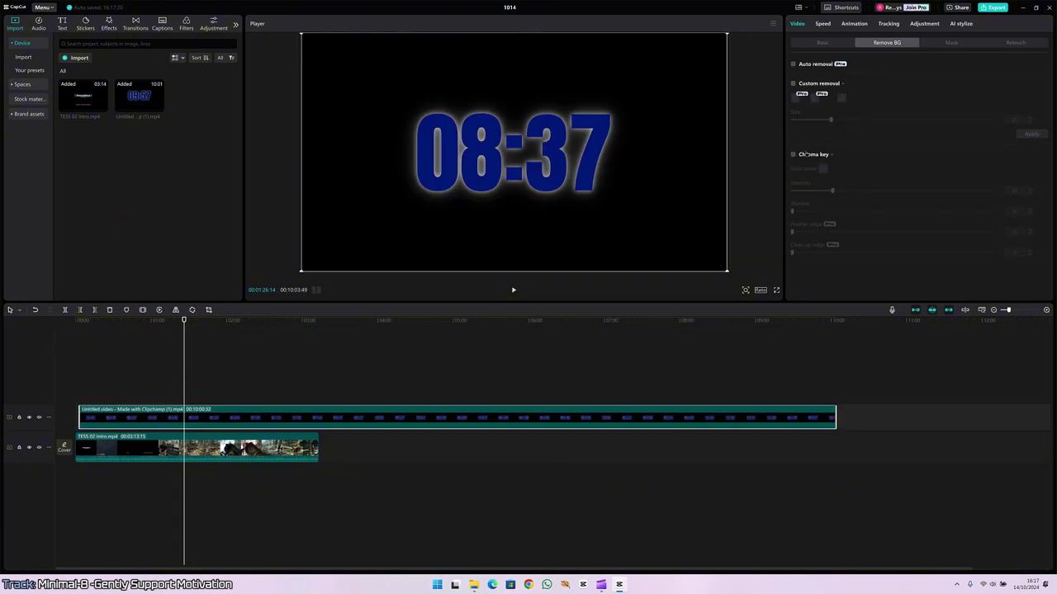
pyautogui.click(792, 154)
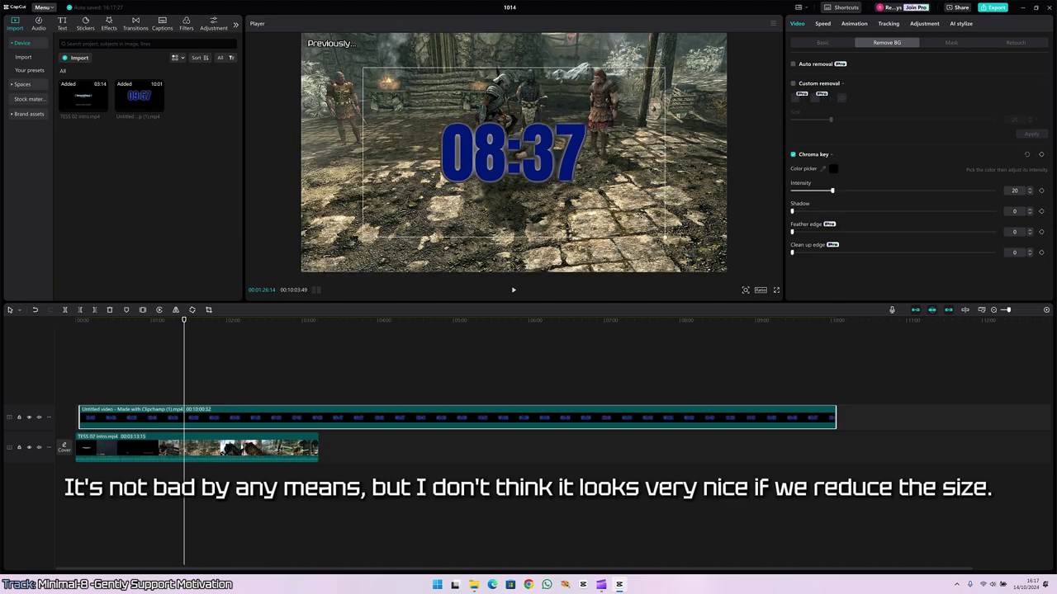
# - Shrink the glowing countdown beneath "Previously..." in the frame's upper-left corner and check it at an earlier point of the intro
pyautogui.moveTo(727, 271); pyautogui.dragTo(570, 183)
pyautogui.moveTo(513, 152); pyautogui.dragTo(328, 93)
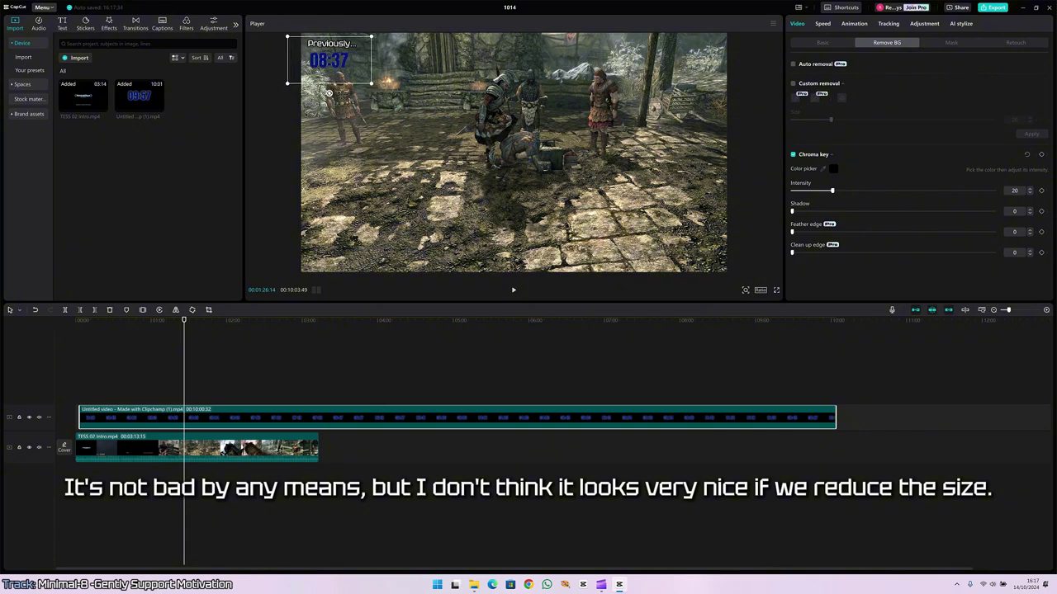
pyautogui.moveTo(184, 320); pyautogui.dragTo(131, 334)
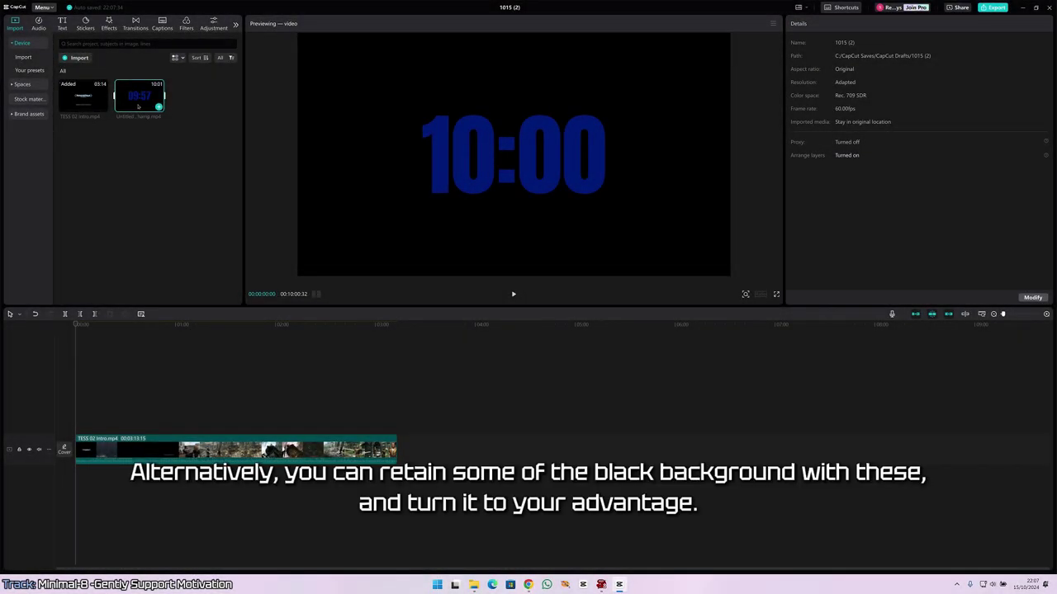
# - In project 1015 (2), stack the blue countdown above the intro at the timeline start, scaled to 21% at position X 70, Y -386
pyautogui.moveTo(139, 106); pyautogui.dragTo(74, 419)
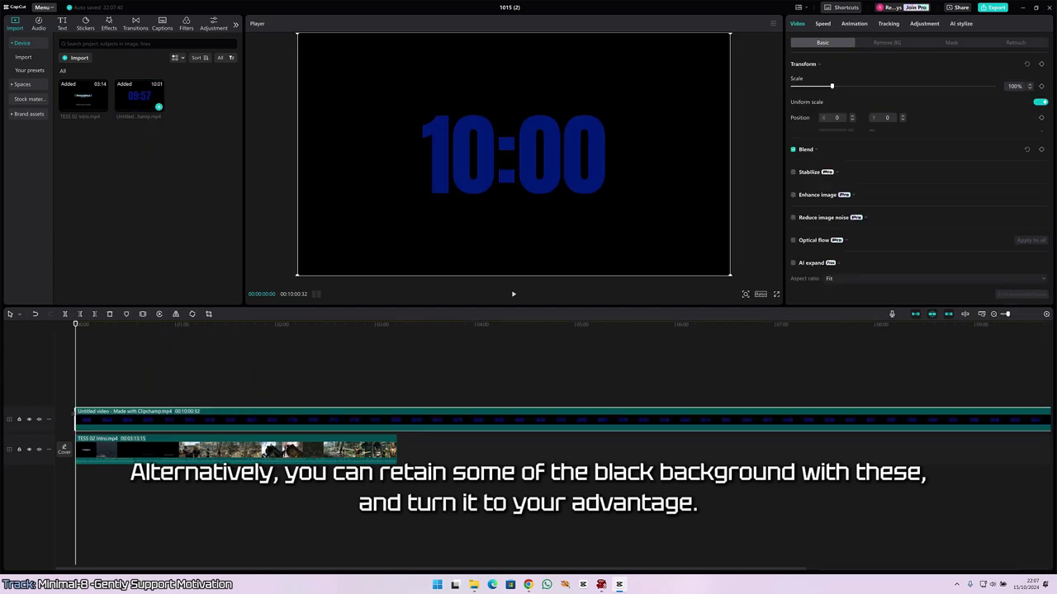
pyautogui.moveTo(730, 276); pyautogui.dragTo(509, 120)
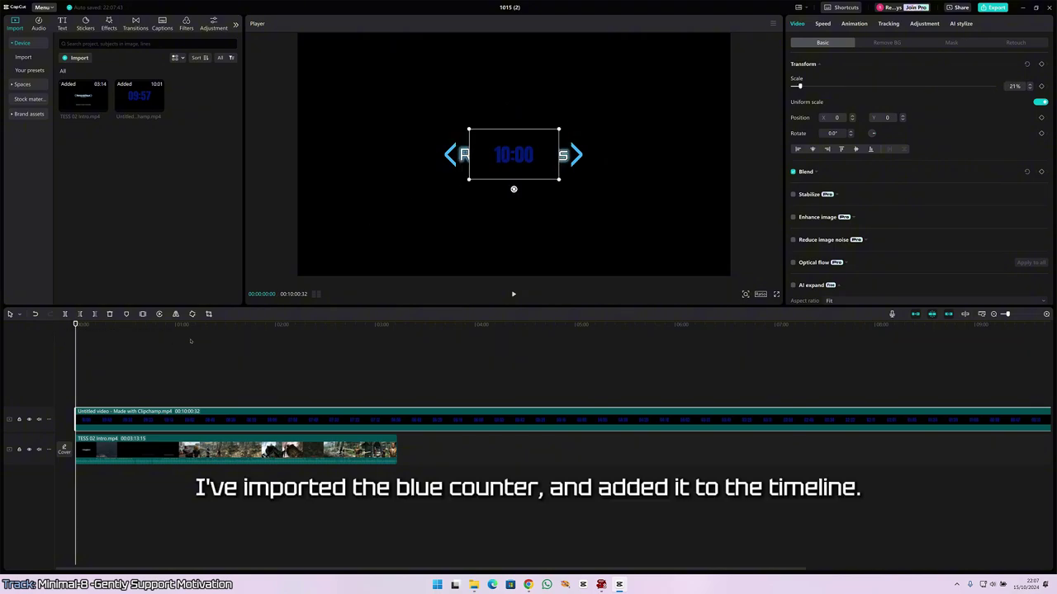
pyautogui.click(213, 324)
pyautogui.moveTo(512, 157); pyautogui.dragTo(520, 202)
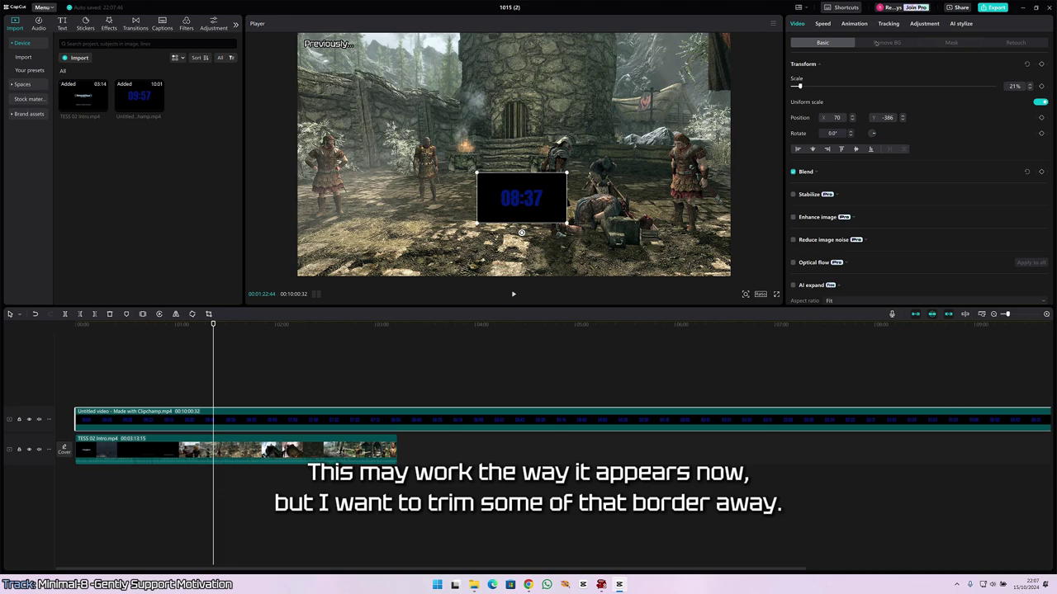
# - Apply a 1289 × 611 Rectangle mask to the blue countdown and round its corners to 20
pyautogui.click(945, 46)
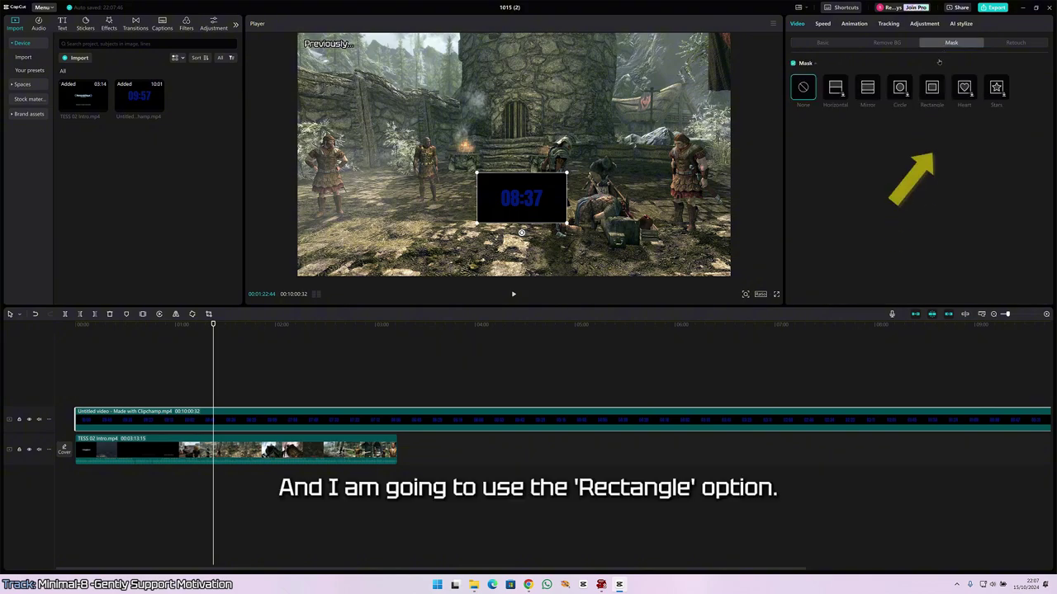
pyautogui.click(931, 87)
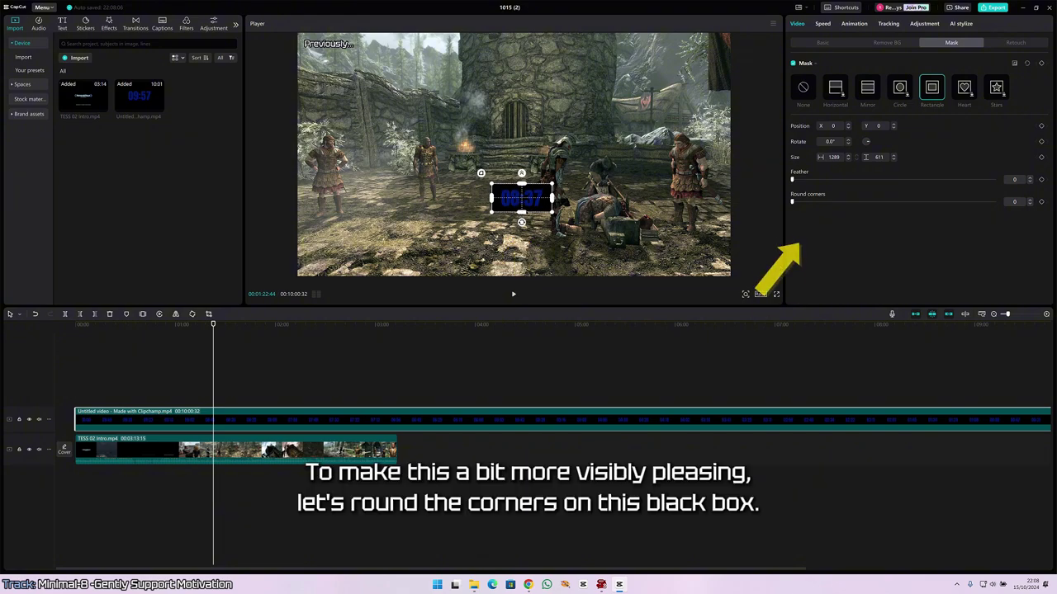
pyautogui.moveTo(801, 202); pyautogui.dragTo(834, 210)
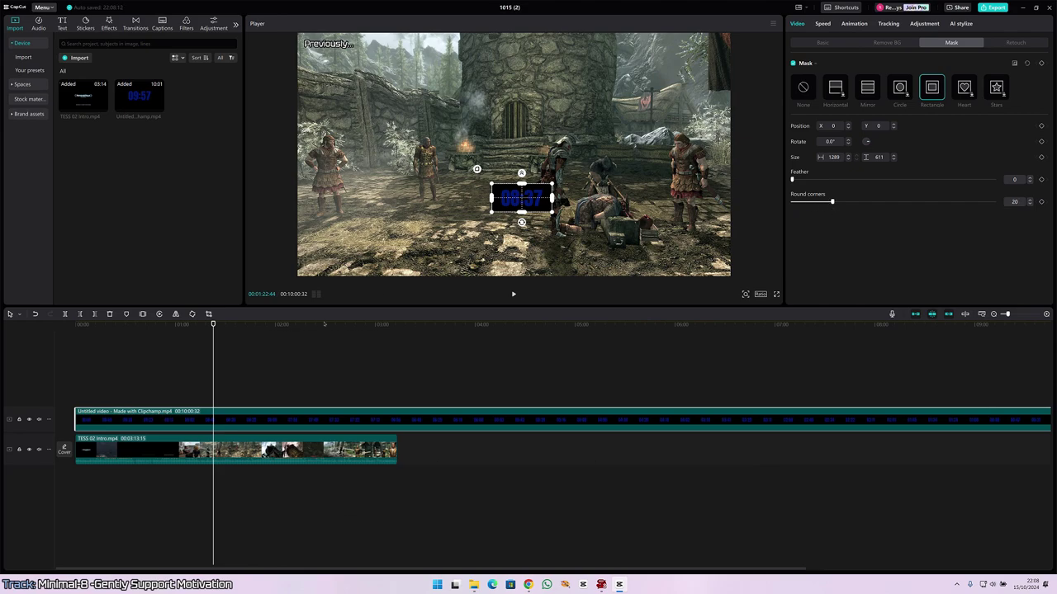
# - Play a short stretch of the intro around 1:33 to review the masked countdown box
pyautogui.click(243, 378)
pyautogui.click(227, 378)
pyautogui.press('space')
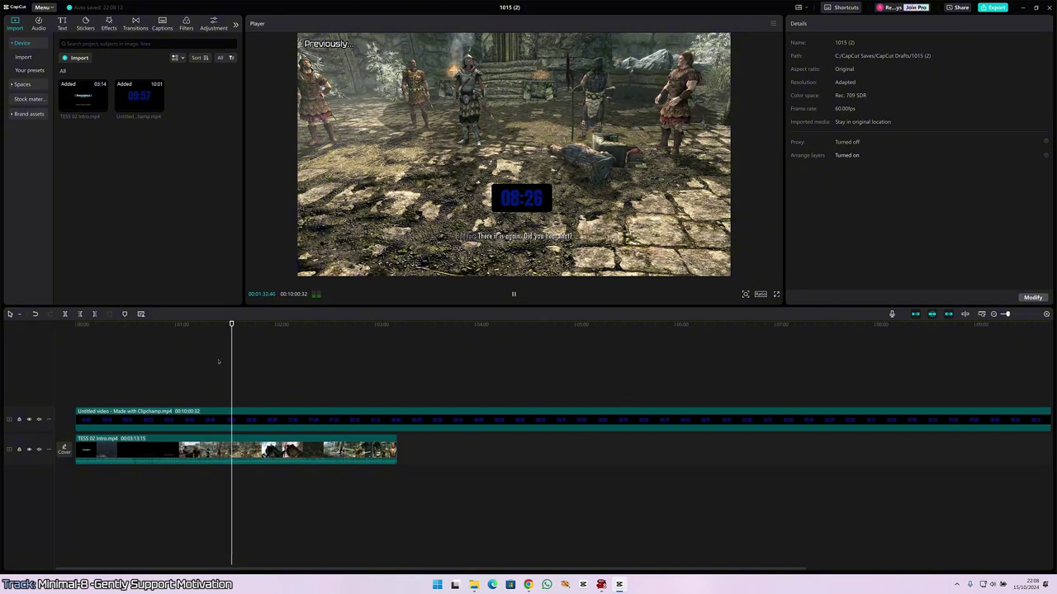
pyautogui.press('space')
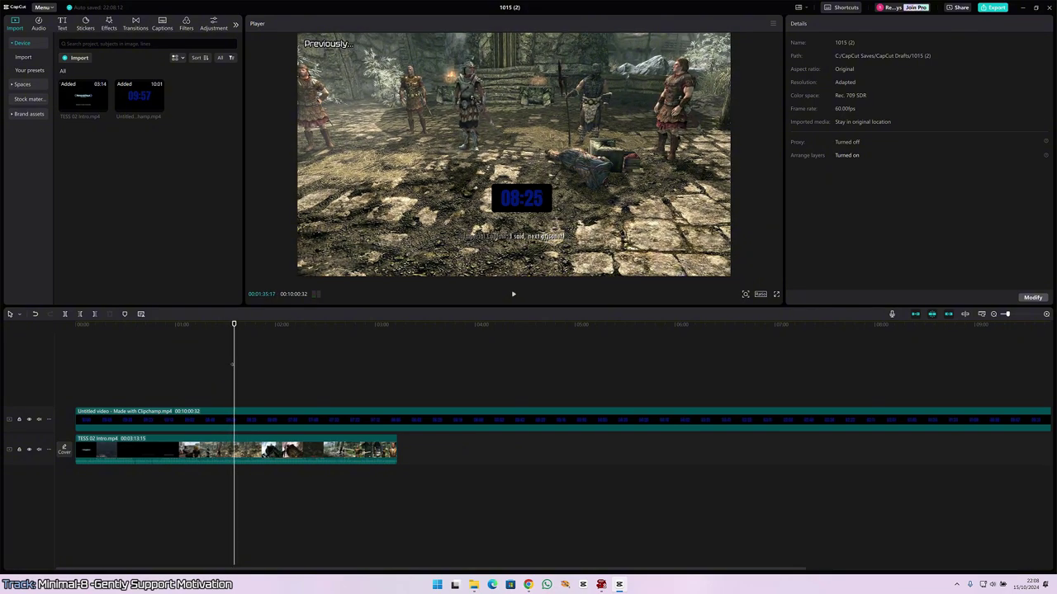
# - Set the blue countdown's opacity to 84% and preview it over the intro around 2:36
pyautogui.click(535, 202)
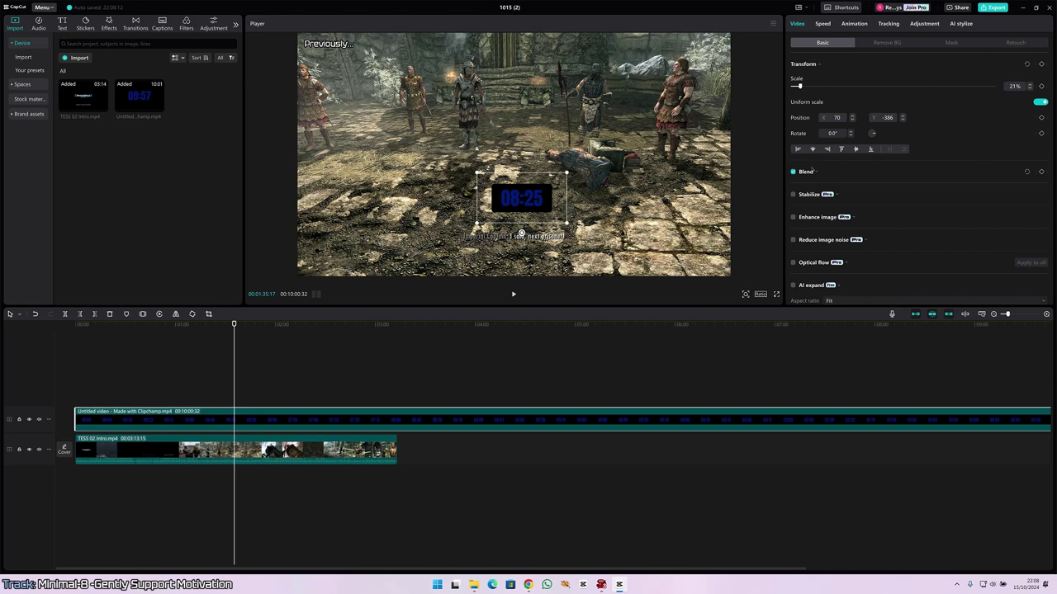
pyautogui.click(814, 171)
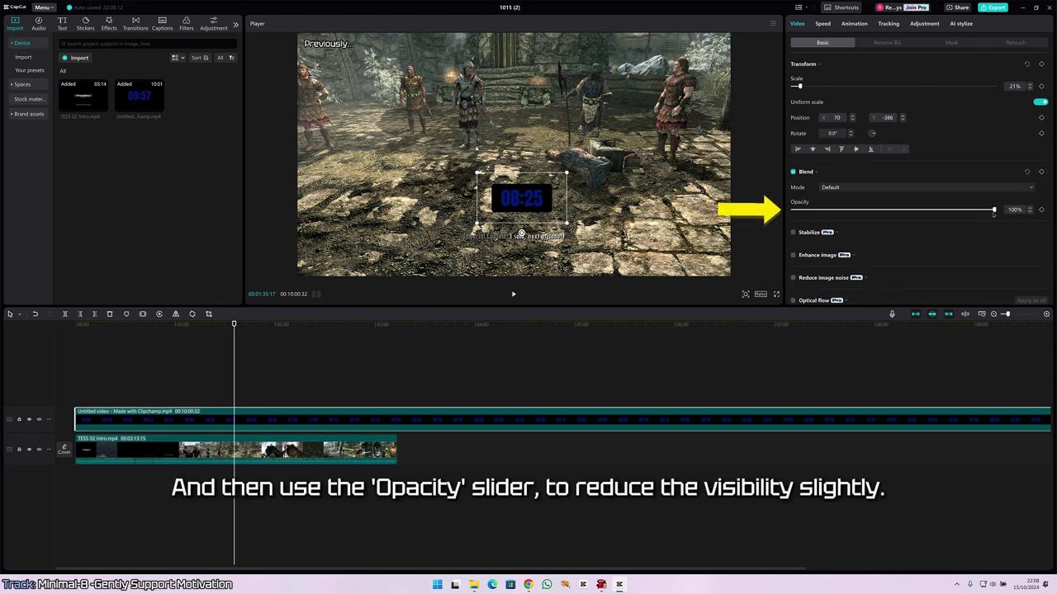
pyautogui.moveTo(994, 212); pyautogui.dragTo(961, 212)
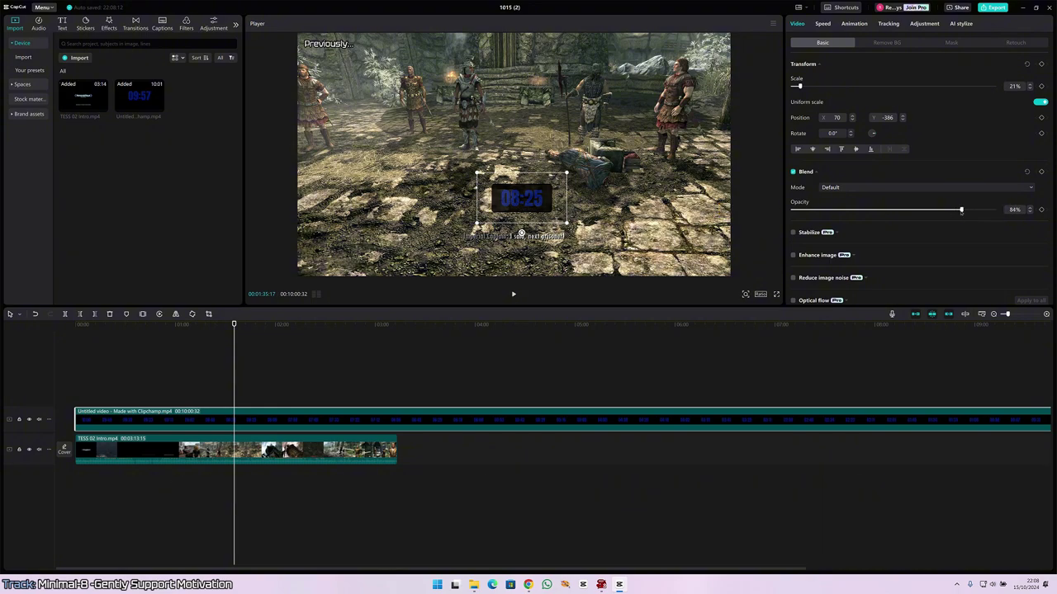
pyautogui.click(331, 348)
pyautogui.press('space')
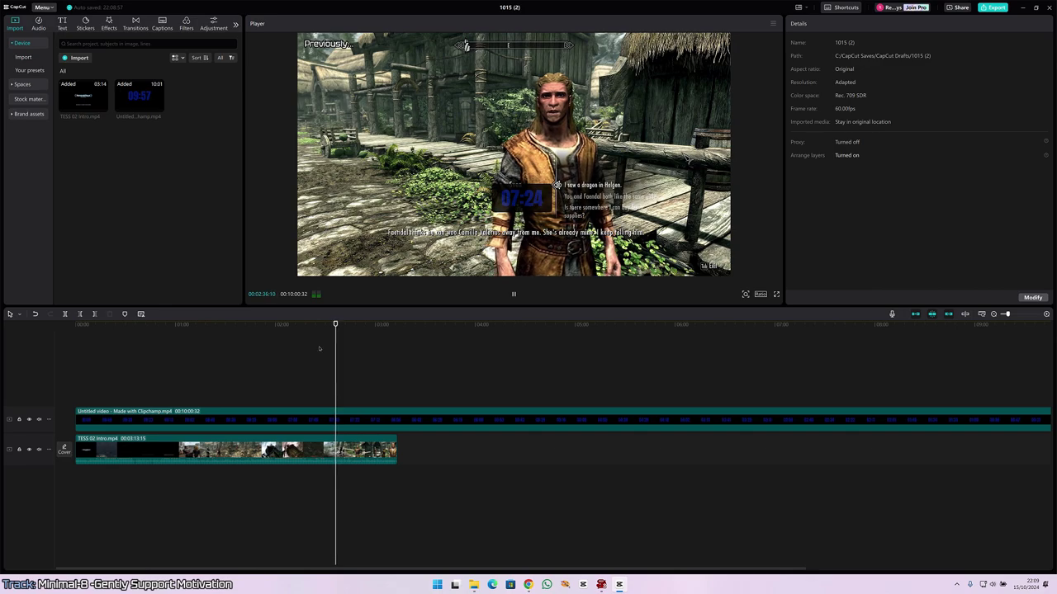
pyautogui.press('space')
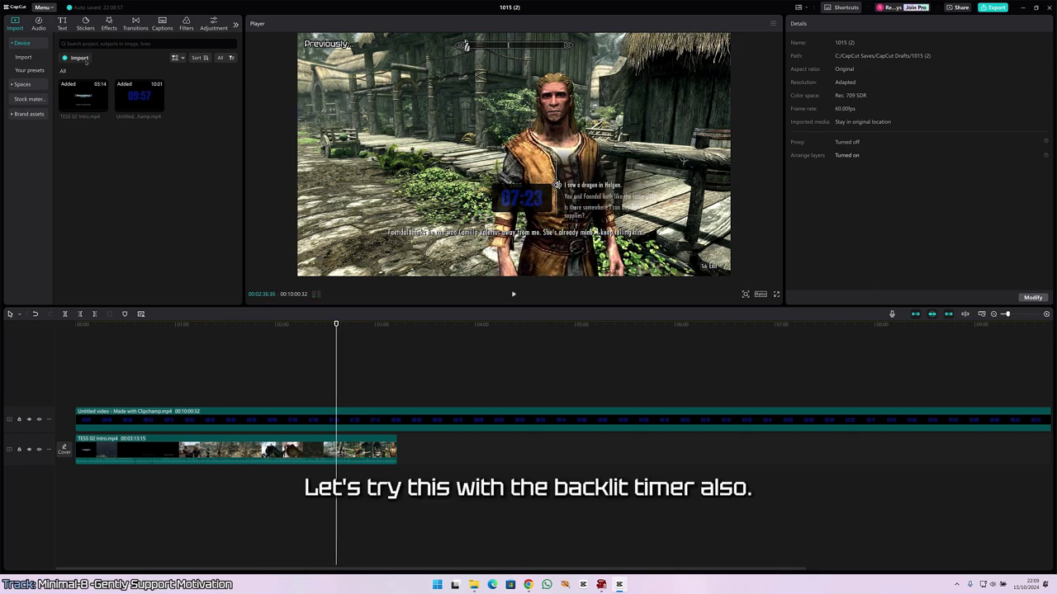
# - Import the backlit blue countdown from Downloads, stack it above the other layers at the timeline start and scale it to 22%
pyautogui.click(79, 58)
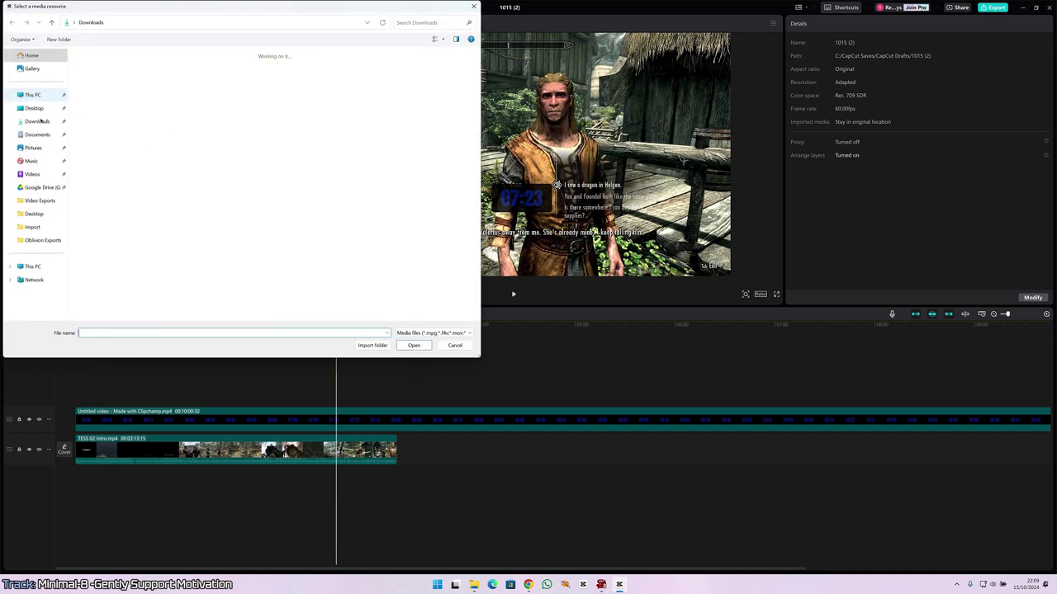
pyautogui.doubleClick(99, 74)
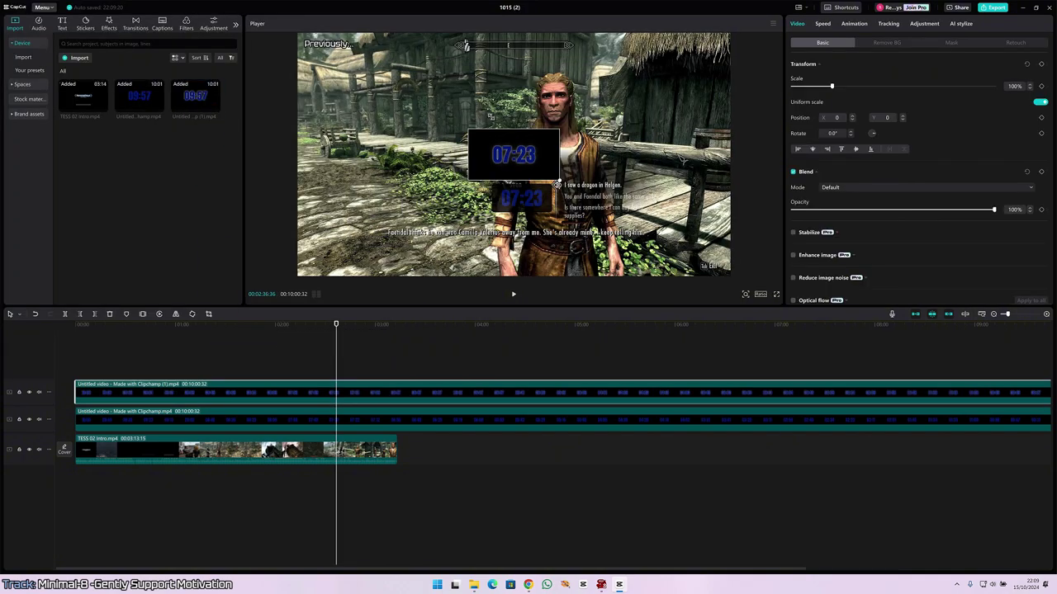
pyautogui.moveTo(557, 185); pyautogui.dragTo(558, 184)
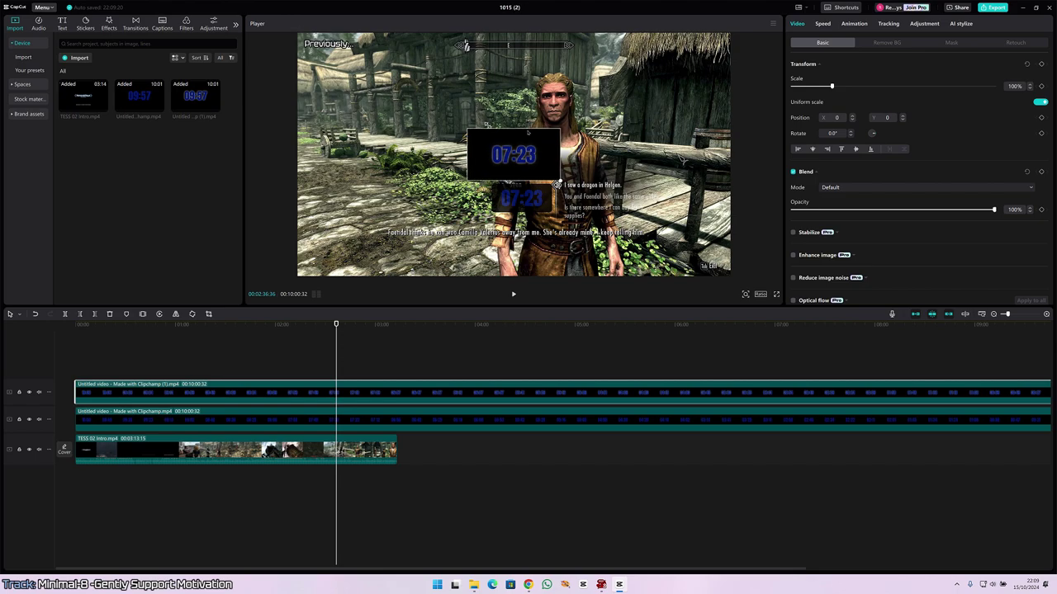
# - Apply a 1220 × 686 Rectangle mask with corners rounded to 20 to the backlit countdown
pyautogui.click(936, 42)
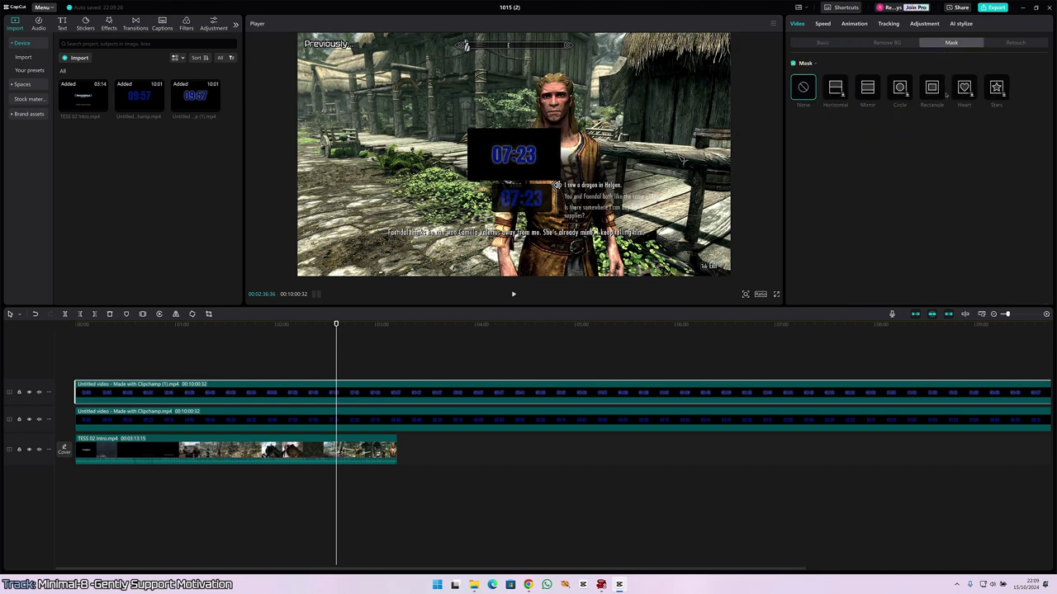
pyautogui.click(931, 88)
pyautogui.moveTo(490, 143); pyautogui.dragTo(469, 124)
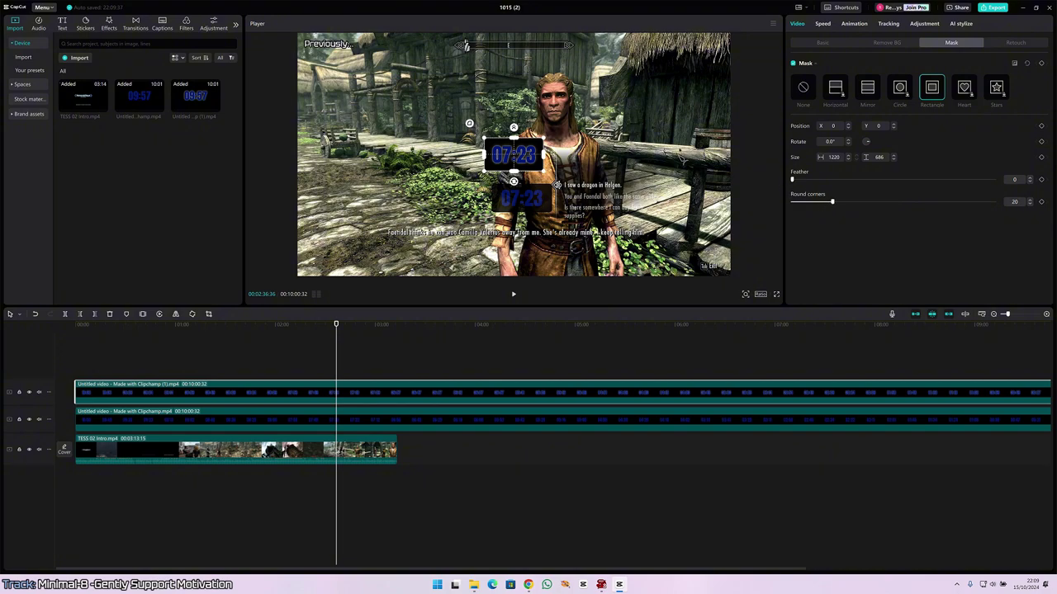
# - Set the backlit countdown's opacity to 85% and play both timers over the intro from around 2:30
pyautogui.click(809, 41)
pyautogui.moveTo(971, 211); pyautogui.dragTo(962, 211)
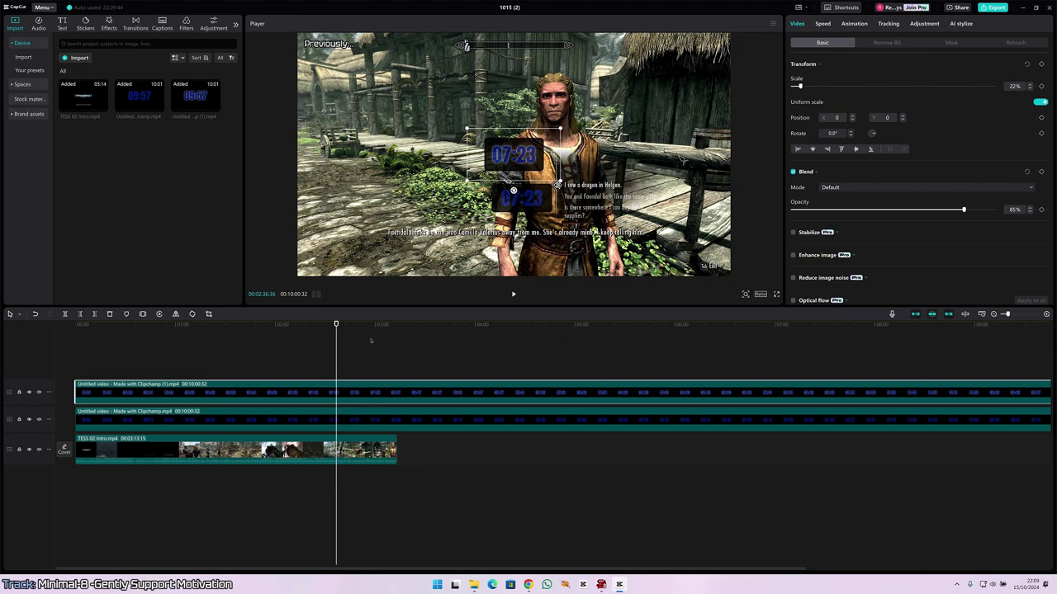
pyautogui.click(344, 355)
pyautogui.click(322, 352)
pyautogui.press('space')
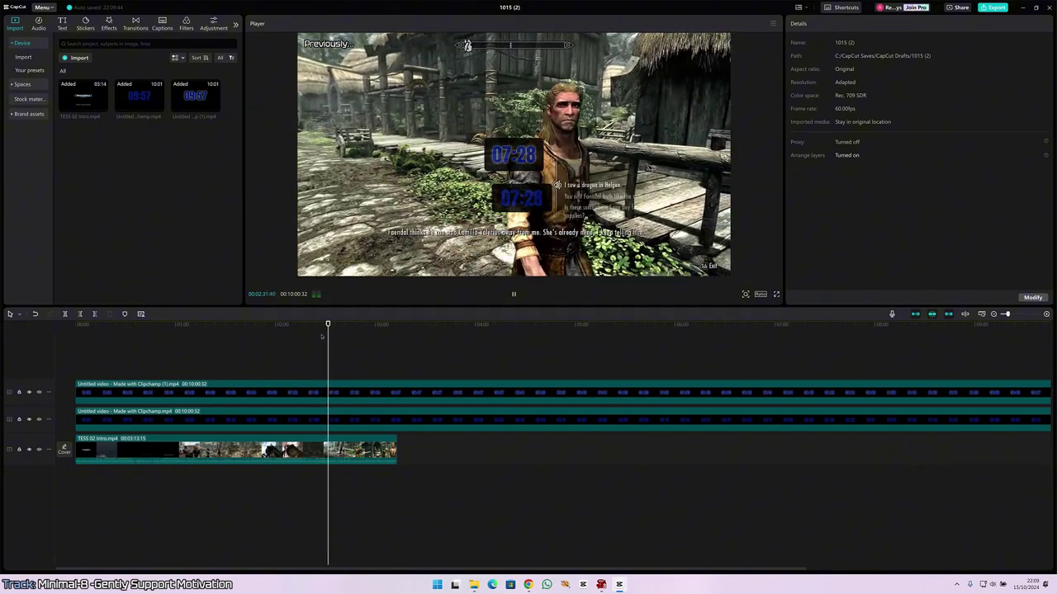
pyautogui.press('space')
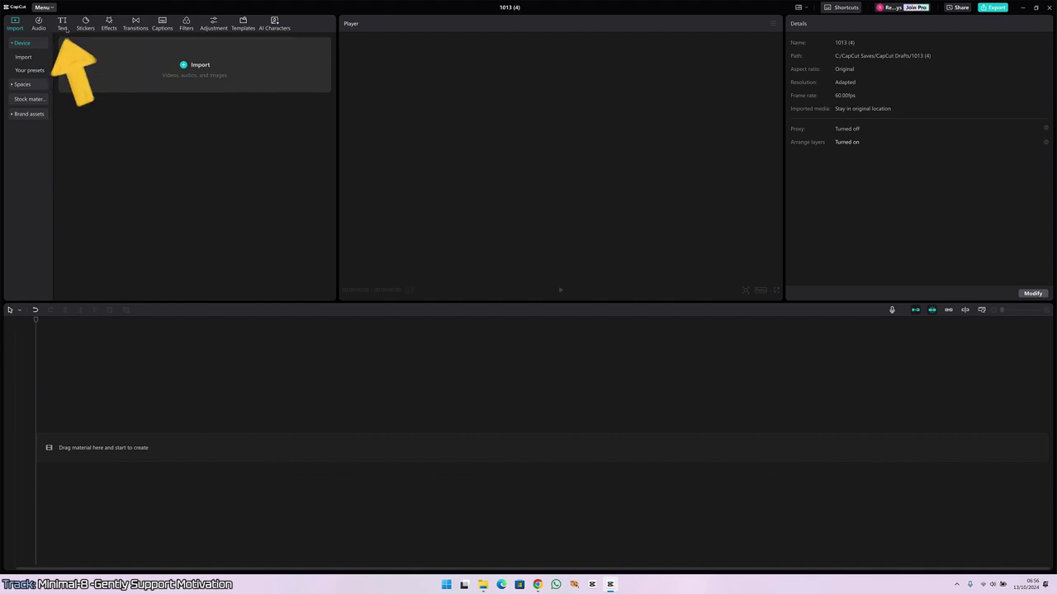
# - Add a default text clip at the start of the empty timeline in project 1013 (4)
pyautogui.click(64, 29)
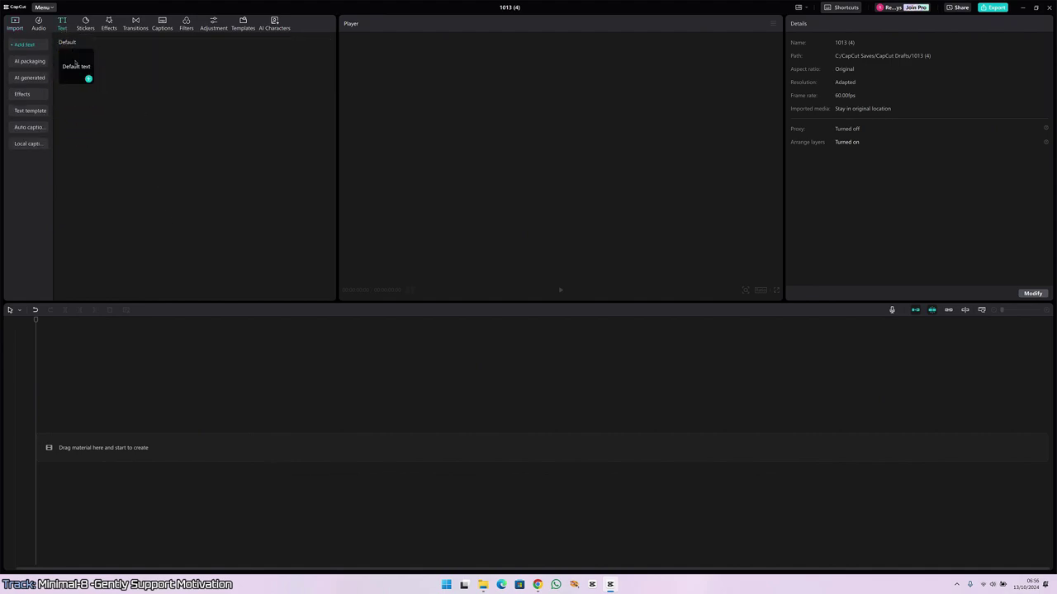
pyautogui.moveTo(75, 64); pyautogui.dragTo(78, 433)
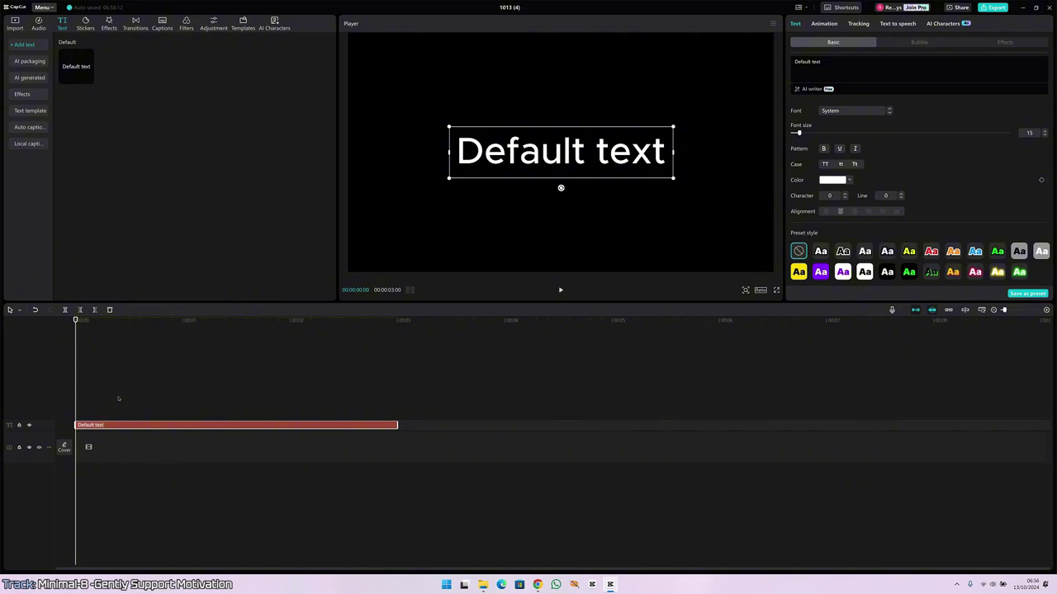
# - Trim the end of the default text clip to the one-second mark
pyautogui.scroll(5, 116, 399)
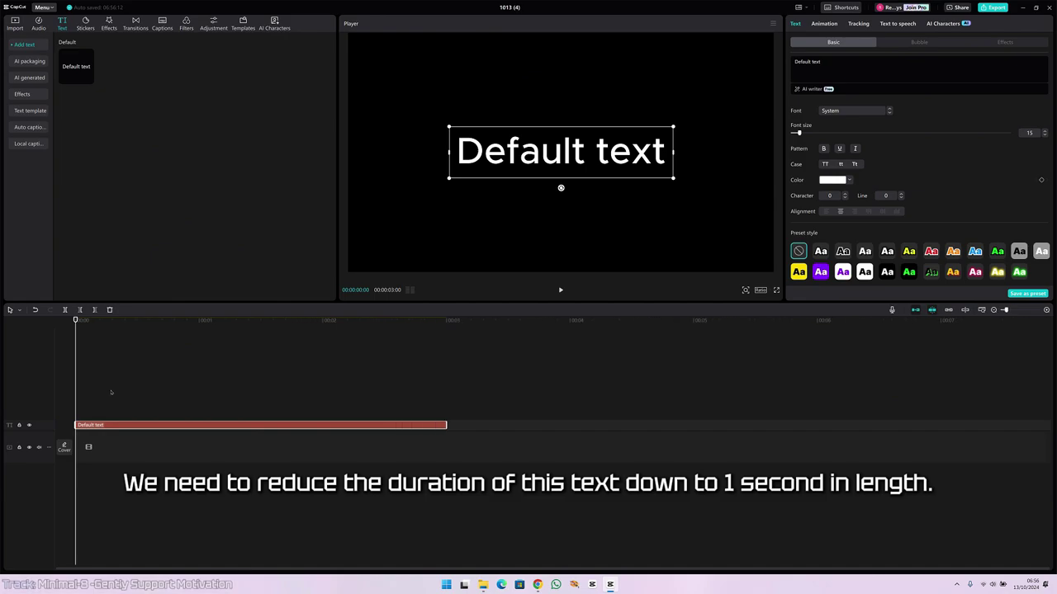
pyautogui.scroll(3, 110, 401)
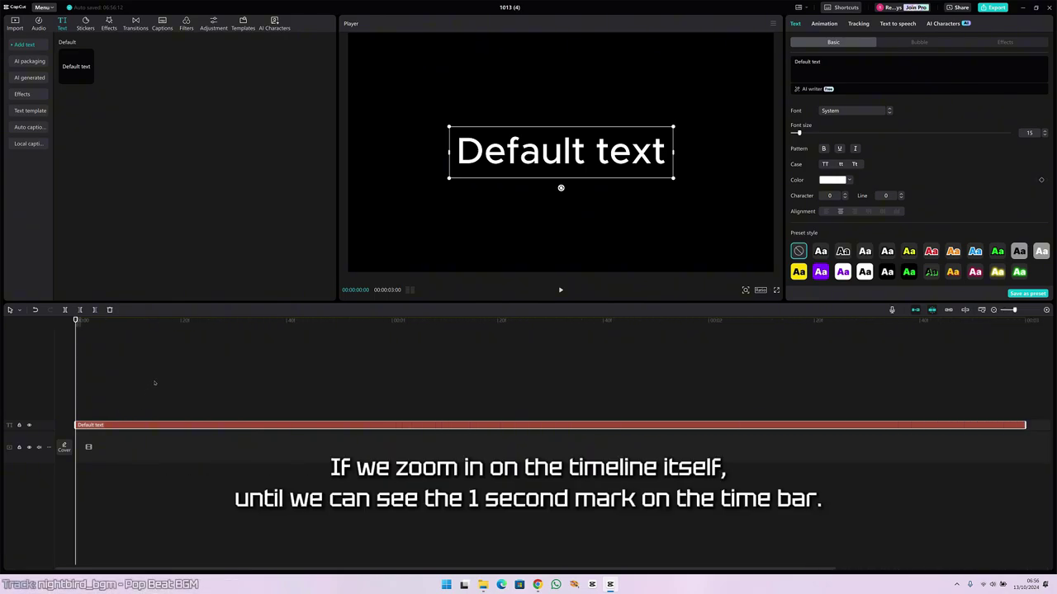
pyautogui.scroll(-3, 153, 384)
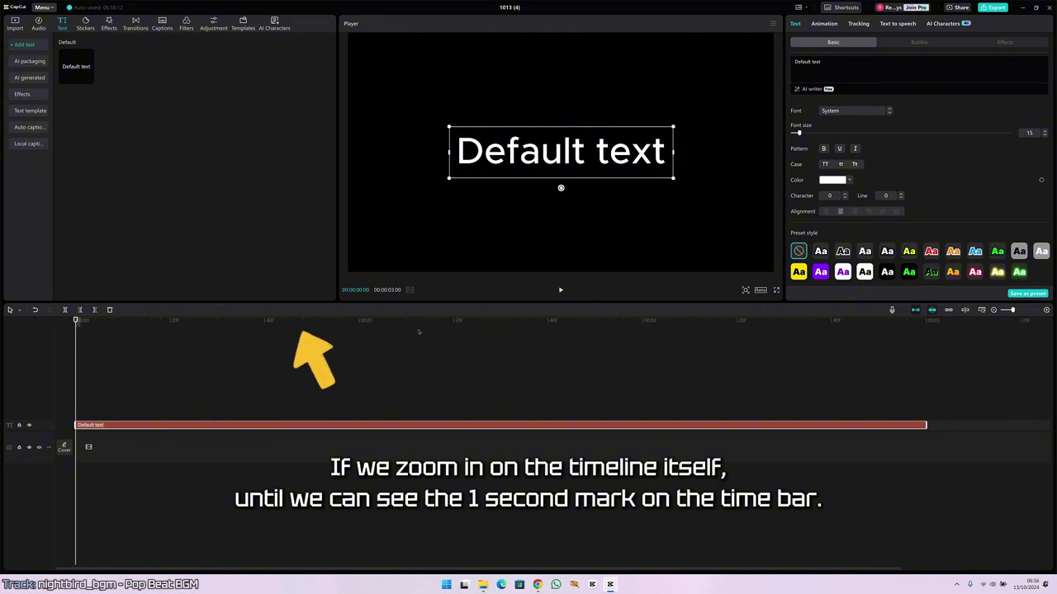
pyautogui.click(361, 321)
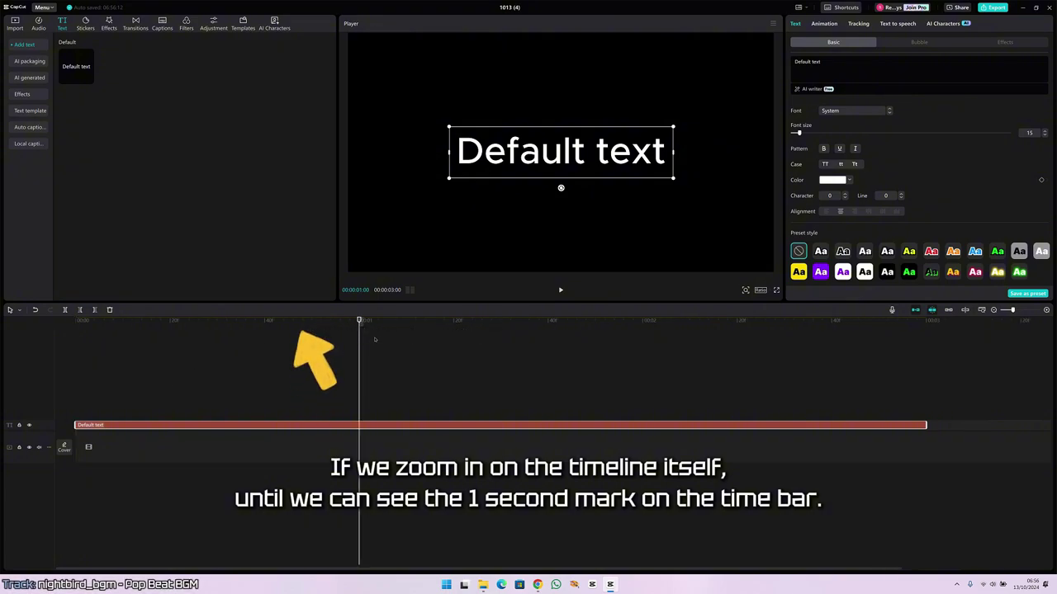
pyautogui.moveTo(926, 425); pyautogui.dragTo(359, 425)
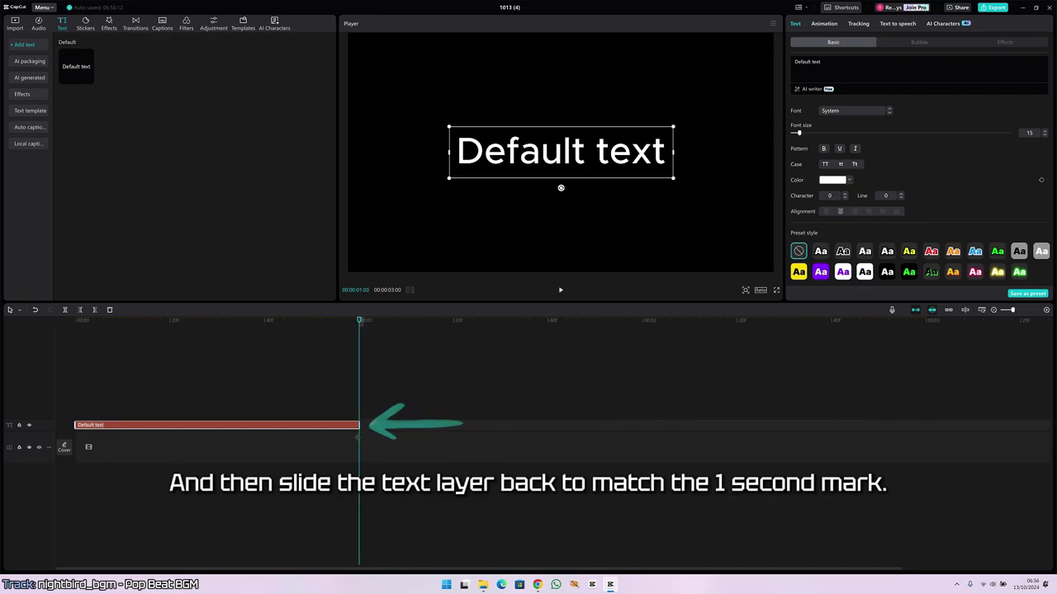
pyautogui.click(363, 394)
# - Replace the one-second clip's default text with ":59"
pyautogui.scroll(-2, 328, 365)
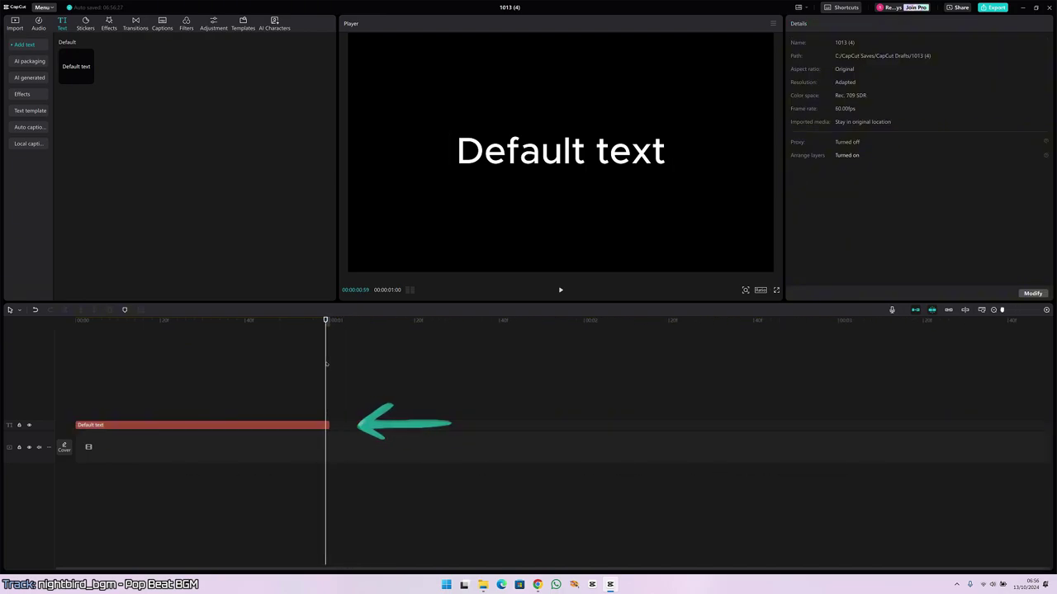
pyautogui.scroll(-1, 326, 364)
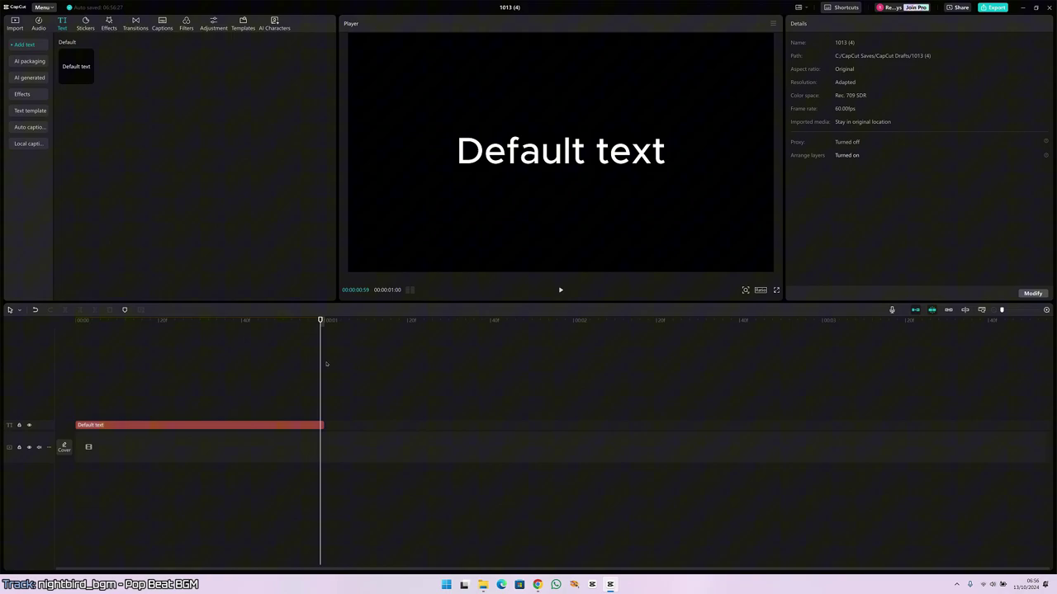
pyautogui.click(270, 424)
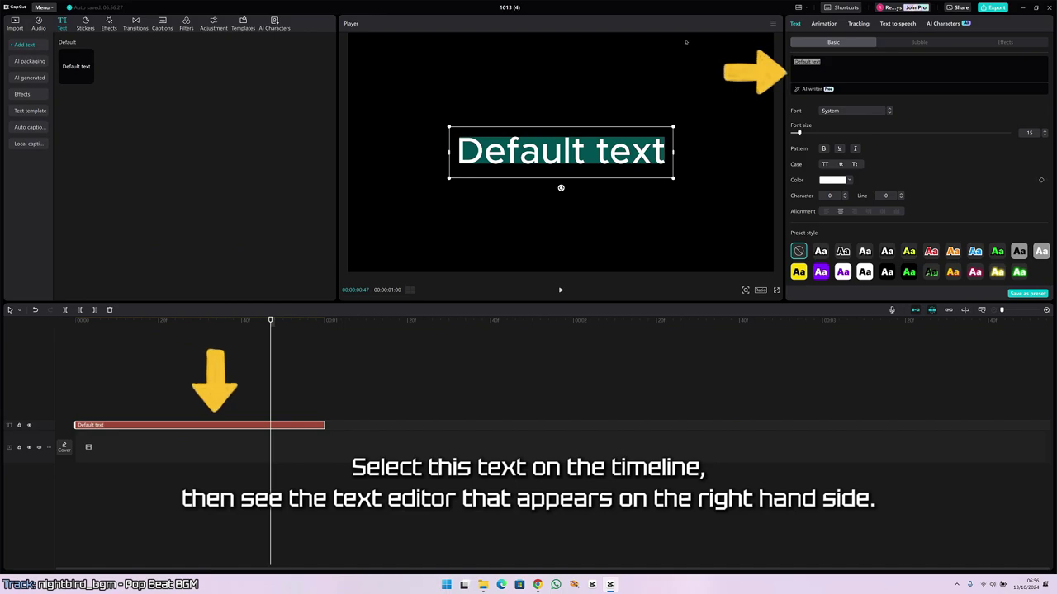
pyautogui.press('BackSpace')
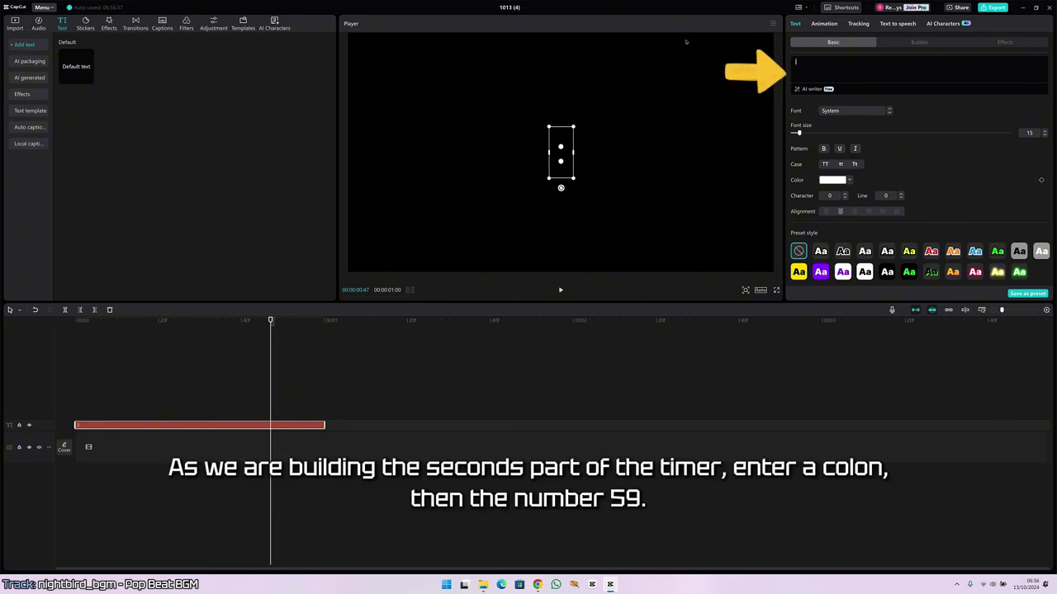
pyautogui.write(':59')
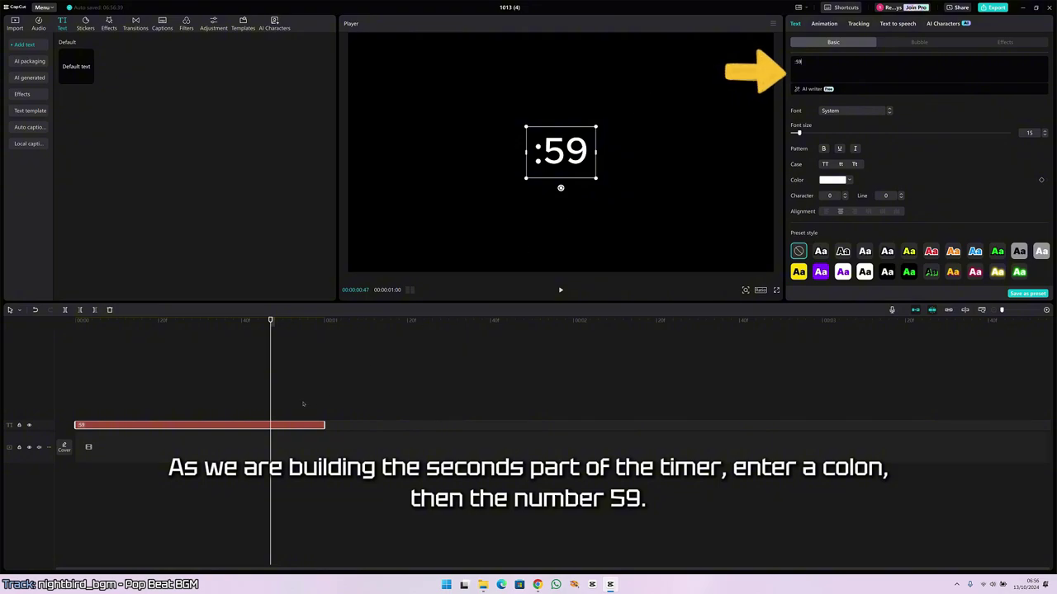
pyautogui.click(380, 351)
# - Paste a copy of the ":59" clip directly after it at the one-second mark and change its text to ":58"
pyautogui.click(243, 426)
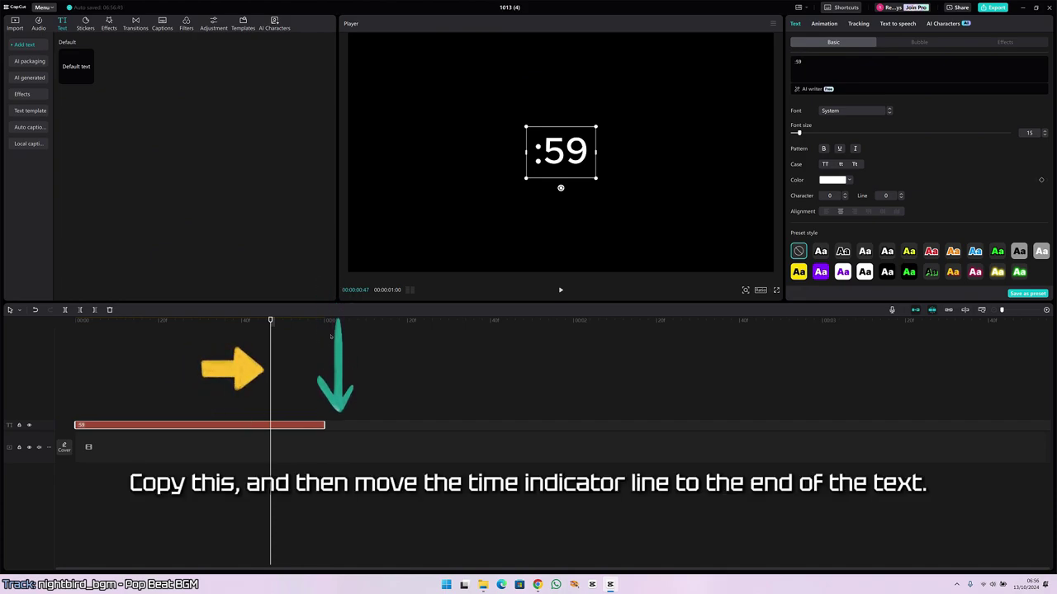
pyautogui.moveTo(270, 321); pyautogui.dragTo(327, 326)
pyautogui.hotkey('ctrl', 'v')
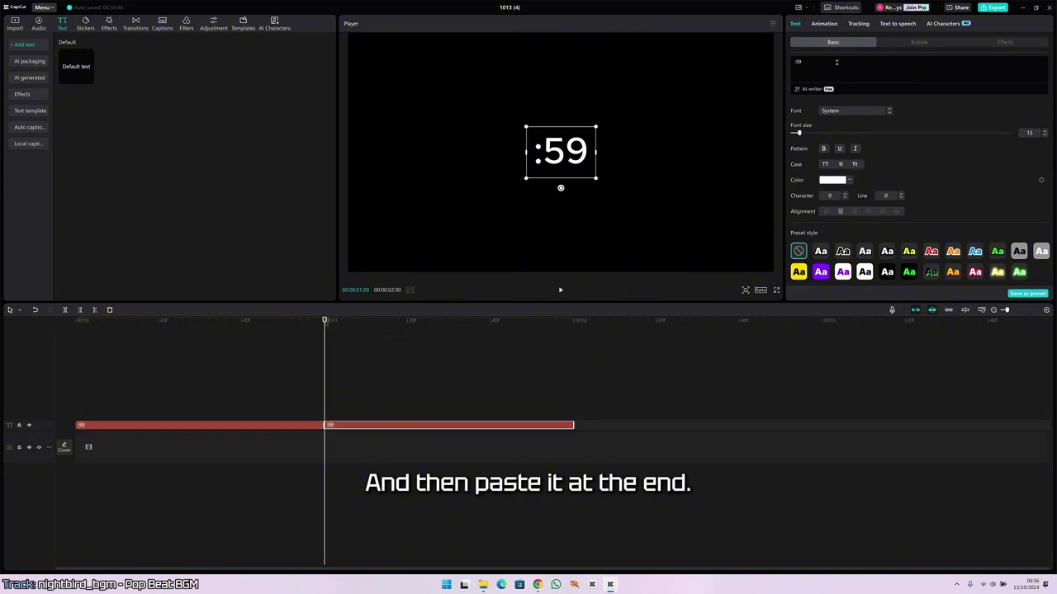
pyautogui.click(818, 60)
pyautogui.press('BackSpace')
pyautogui.write('8')
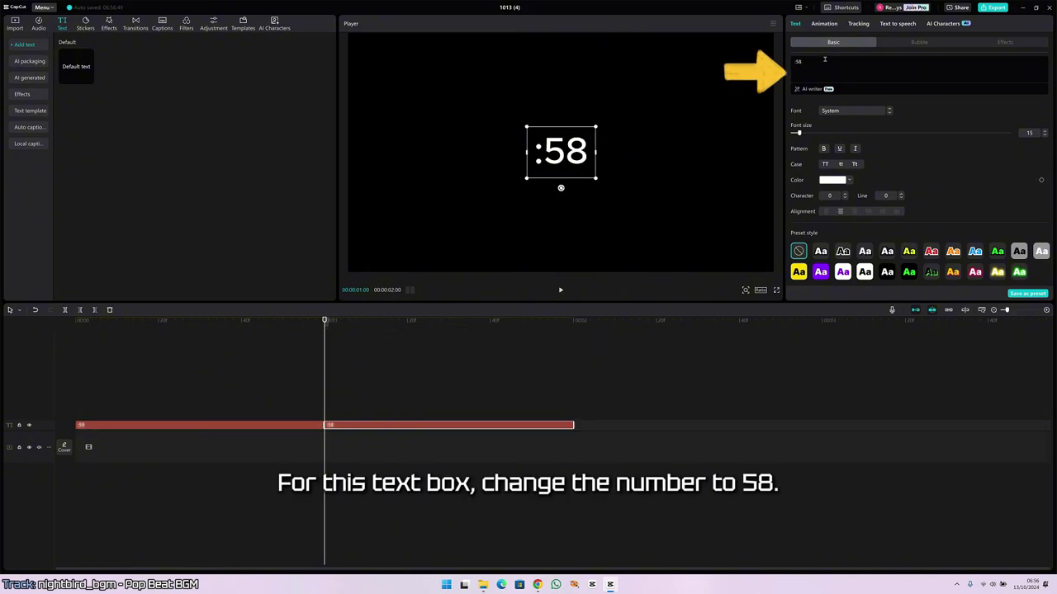
# - Paste another one-second text clip at the two-second mark and change its text to ":57"
pyautogui.click(573, 321)
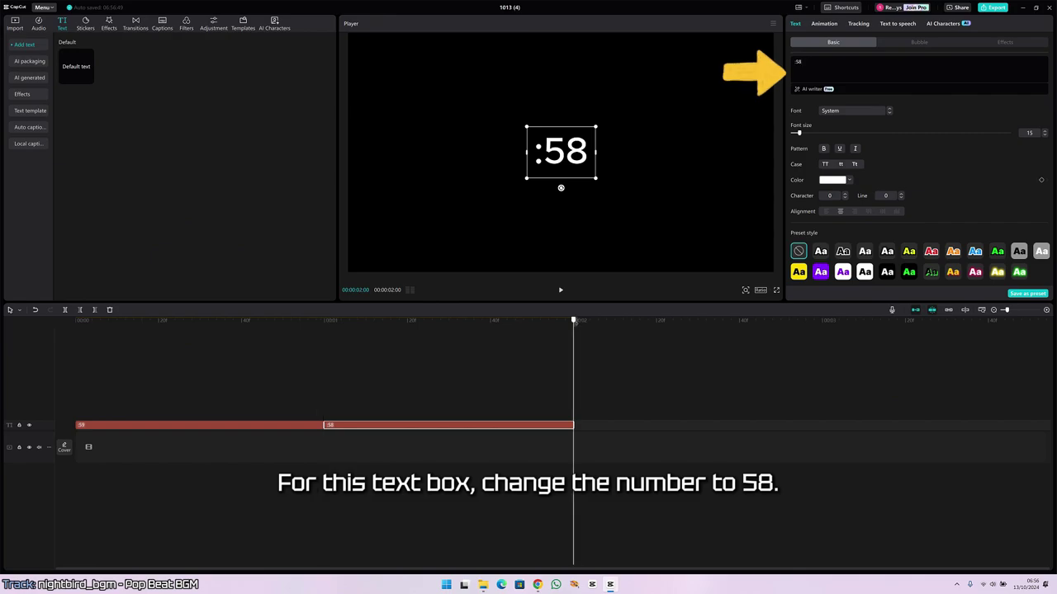
pyautogui.hotkey('ctrl', 'v')
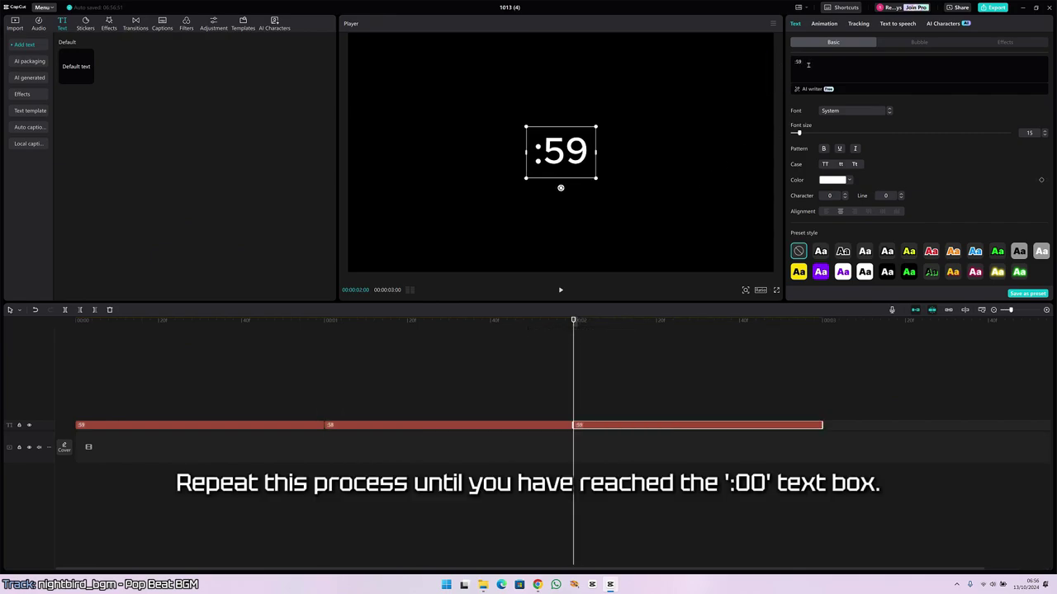
pyautogui.click(808, 64)
pyautogui.press('BackSpace')
pyautogui.write('7')
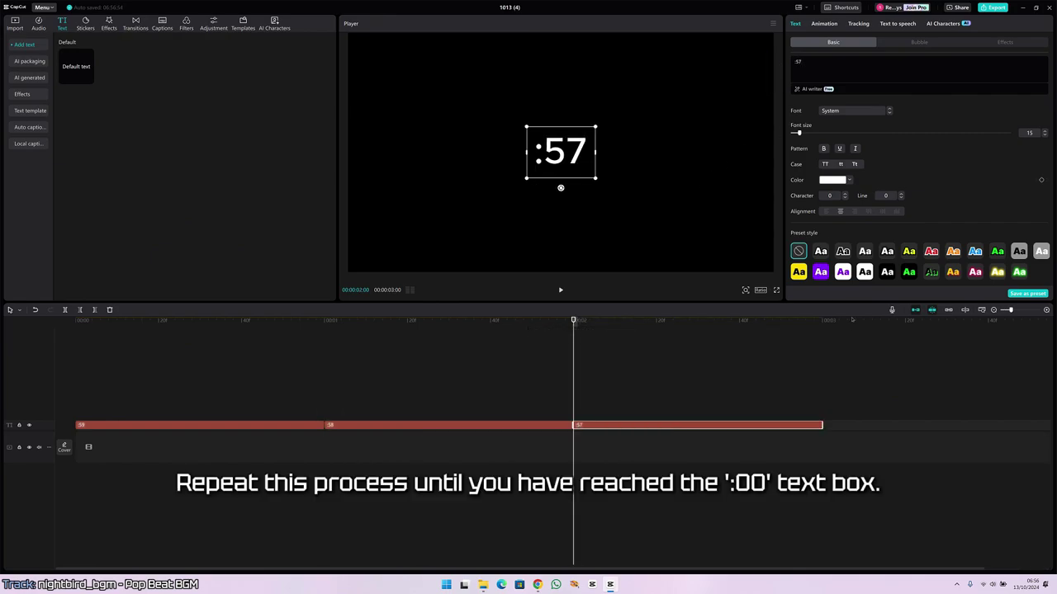
# - Keep adding one-second clips in descending order, and change the text of the last one at 00:59 to ":00"
pyautogui.click(823, 322)
pyautogui.hotkey('ctrl', 'v')
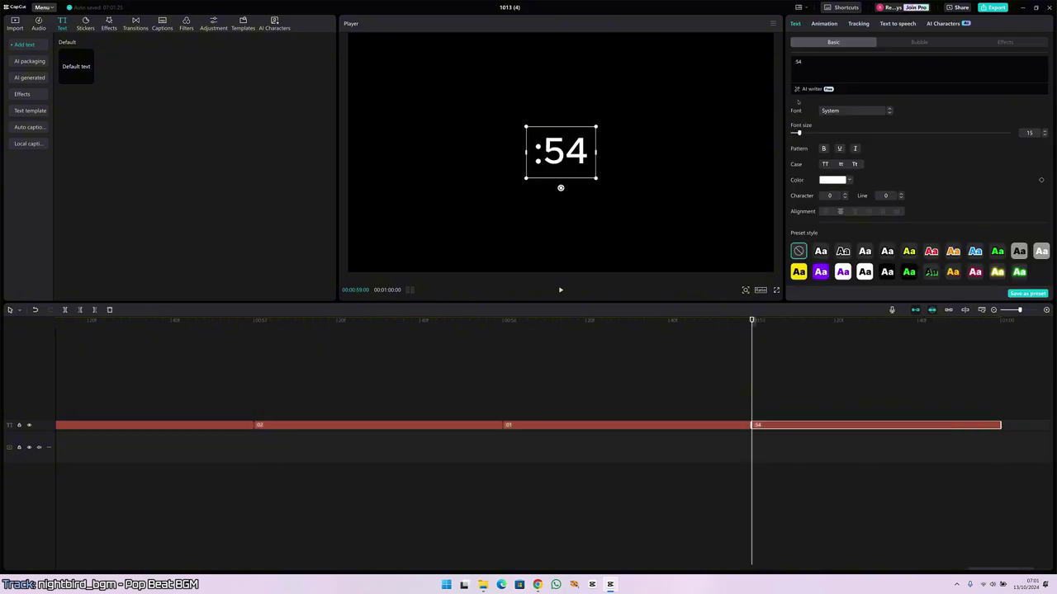
pyautogui.press('BackSpace')
pyautogui.press('BackSpace')
pyautogui.write('00')
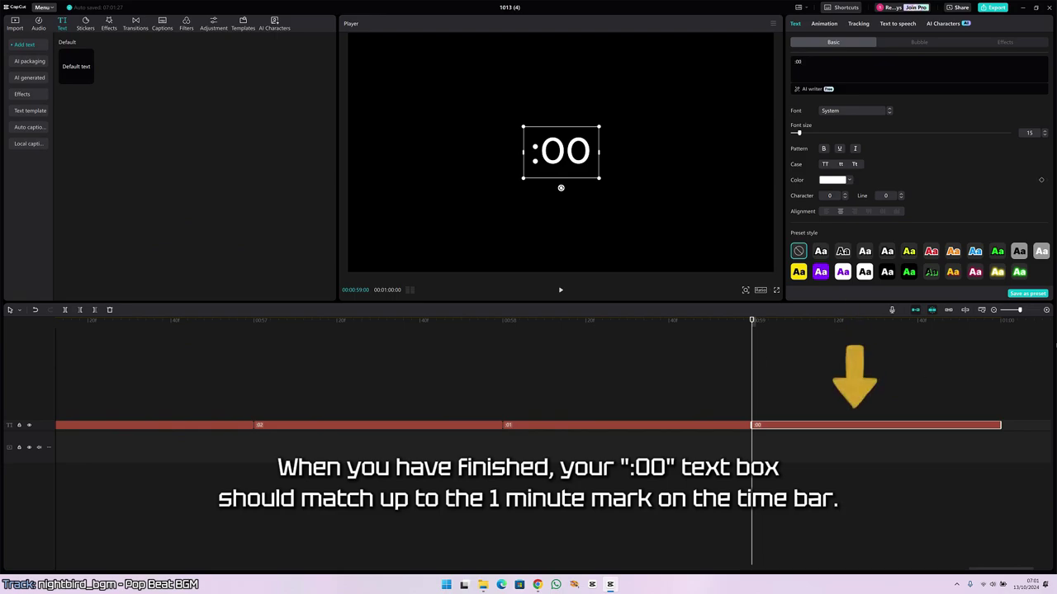
# - Check the sequence's end at the one-minute mark and play the seconds countdown from the start
pyautogui.click(1002, 321)
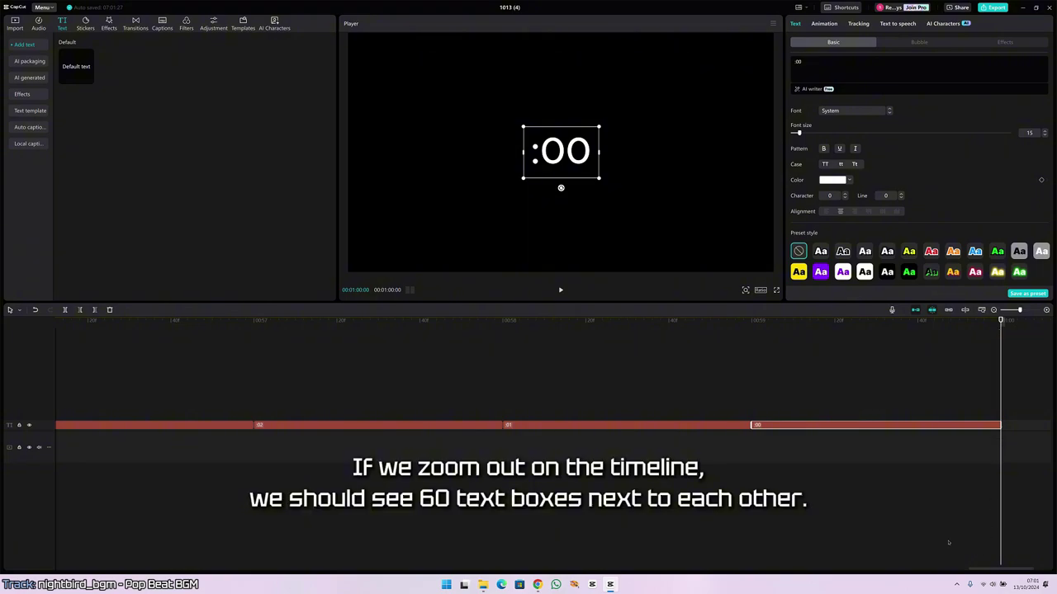
pyautogui.scroll(-6, 858, 524)
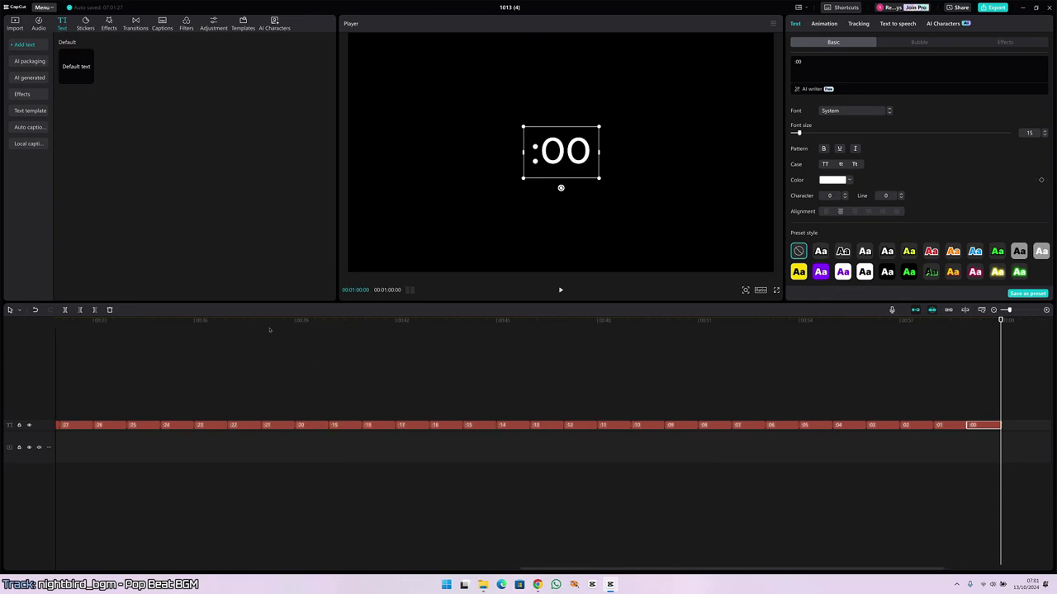
pyautogui.click(99, 321)
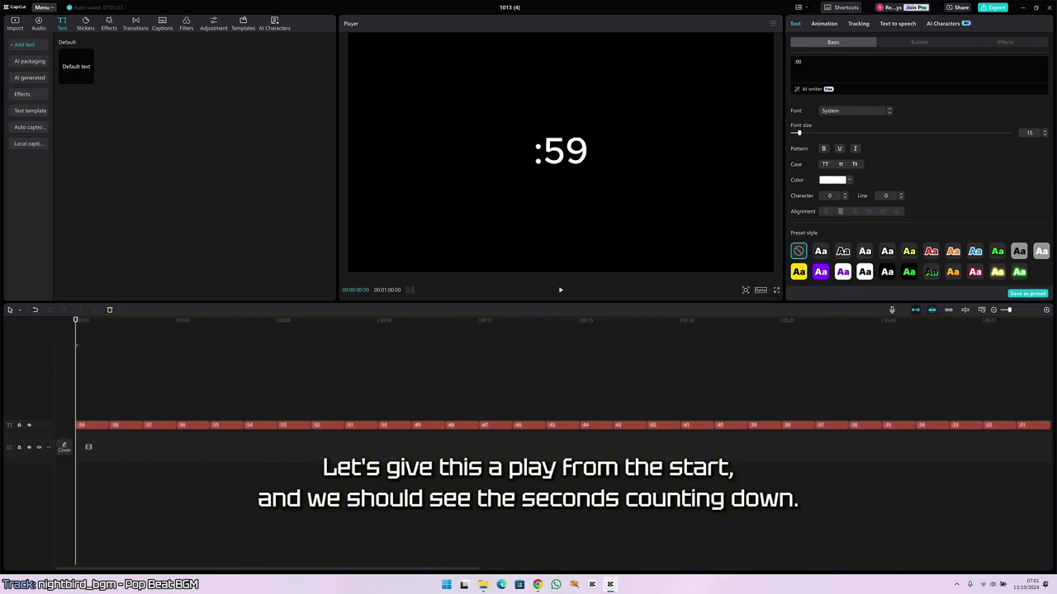
pyautogui.press('space')
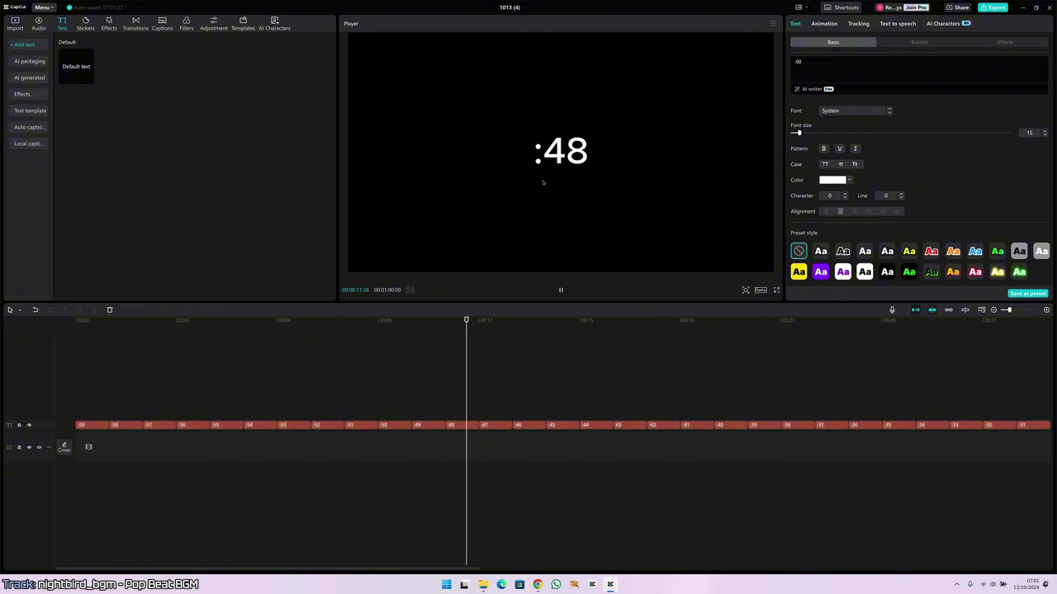
pyautogui.press('space')
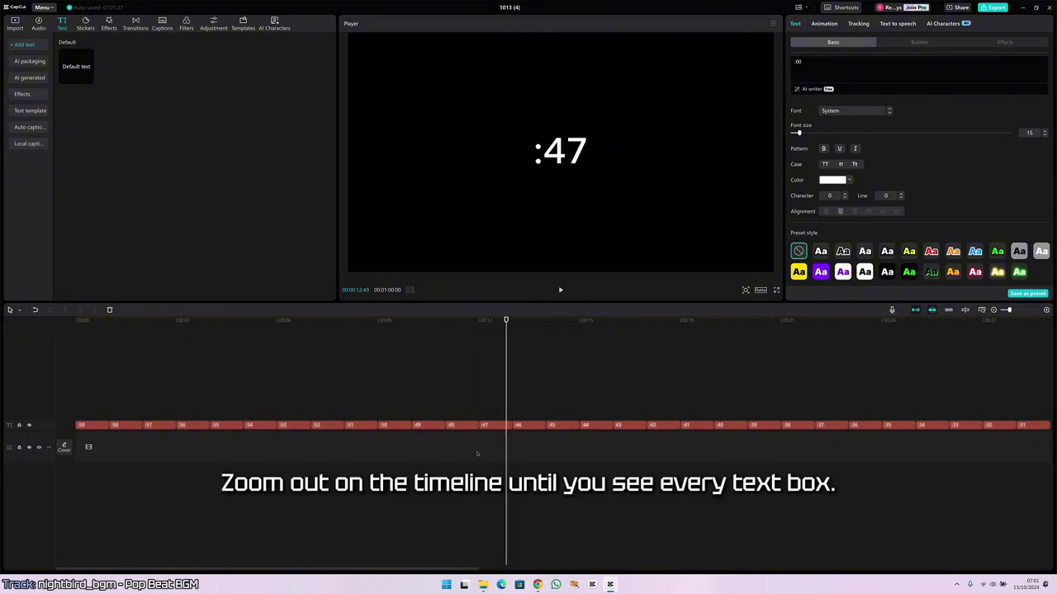
# - Select all the seconds text clips on the timeline and change their font to the squared, digital-style custom font
pyautogui.scroll(-5, 476, 453)
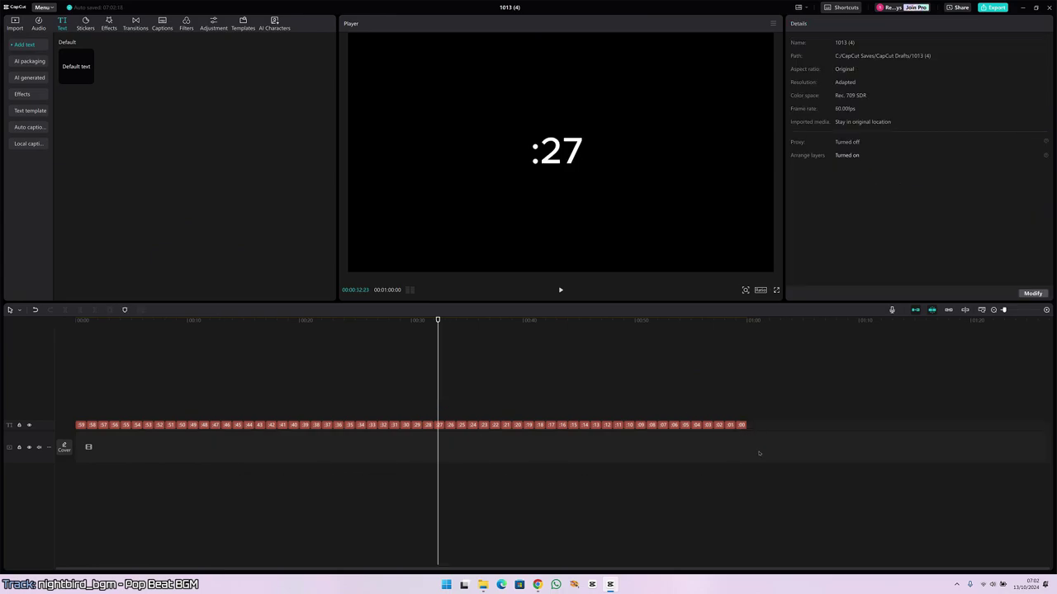
pyautogui.moveTo(760, 450); pyautogui.dragTo(74, 417)
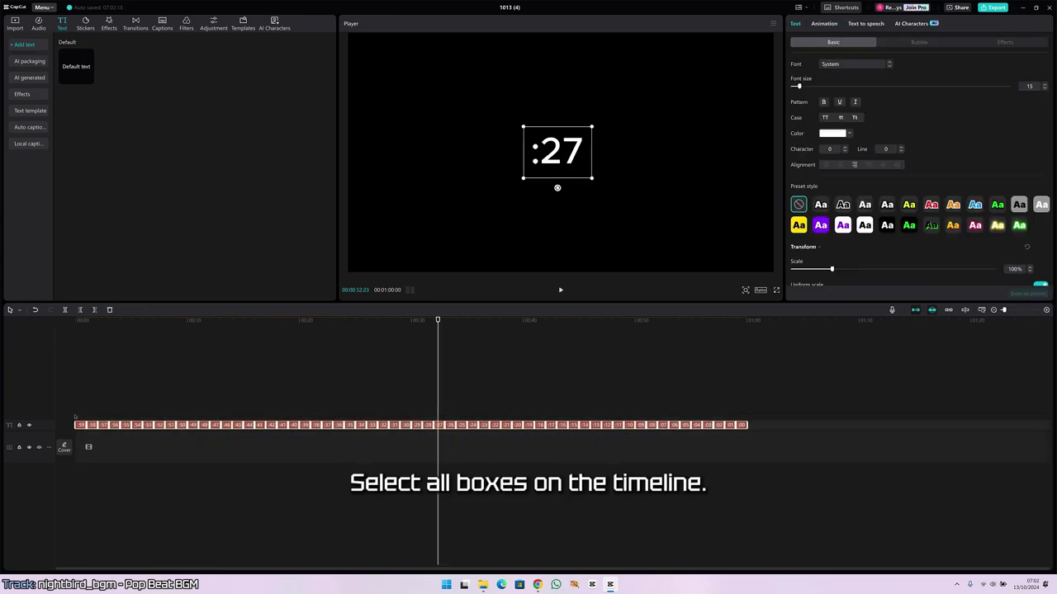
pyautogui.click(846, 65)
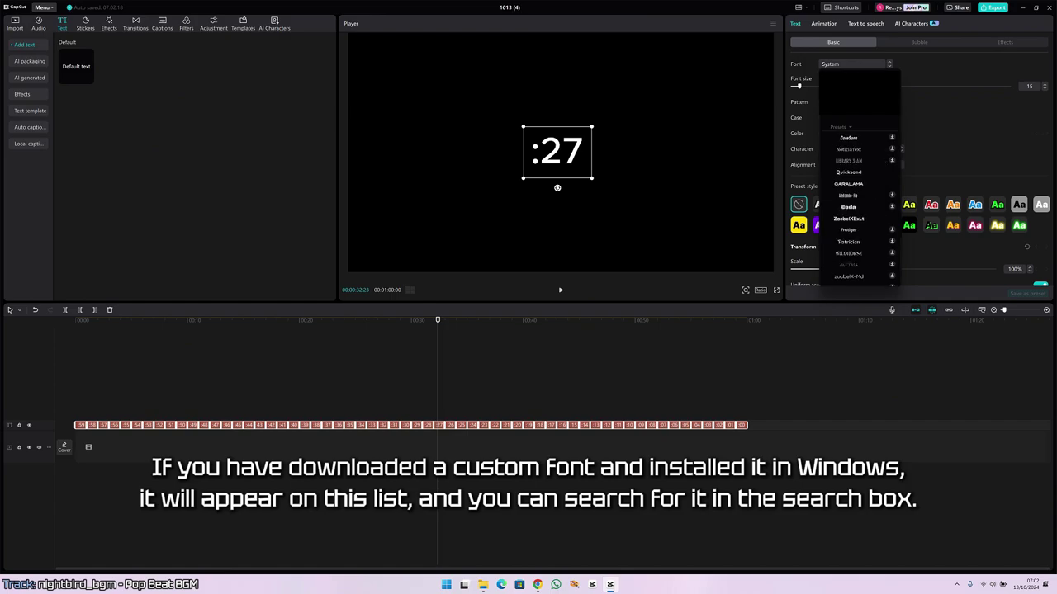
pyautogui.click(851, 113)
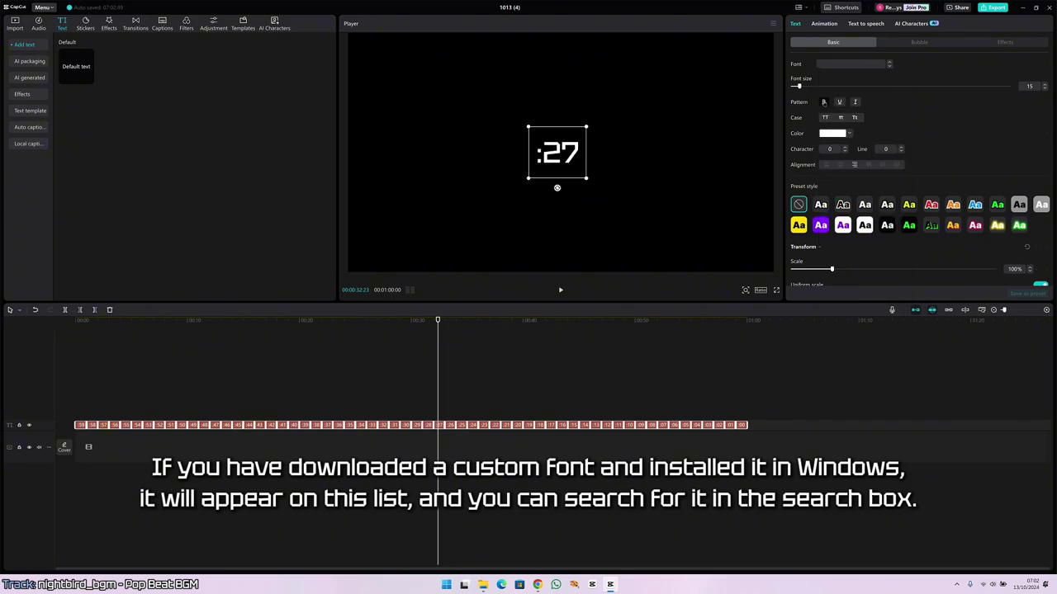
# - Enable a black stroke with thickness 40 on all the seconds text clips
pyautogui.scroll(-5, 803, 203)
pyautogui.scroll(-1, 803, 204)
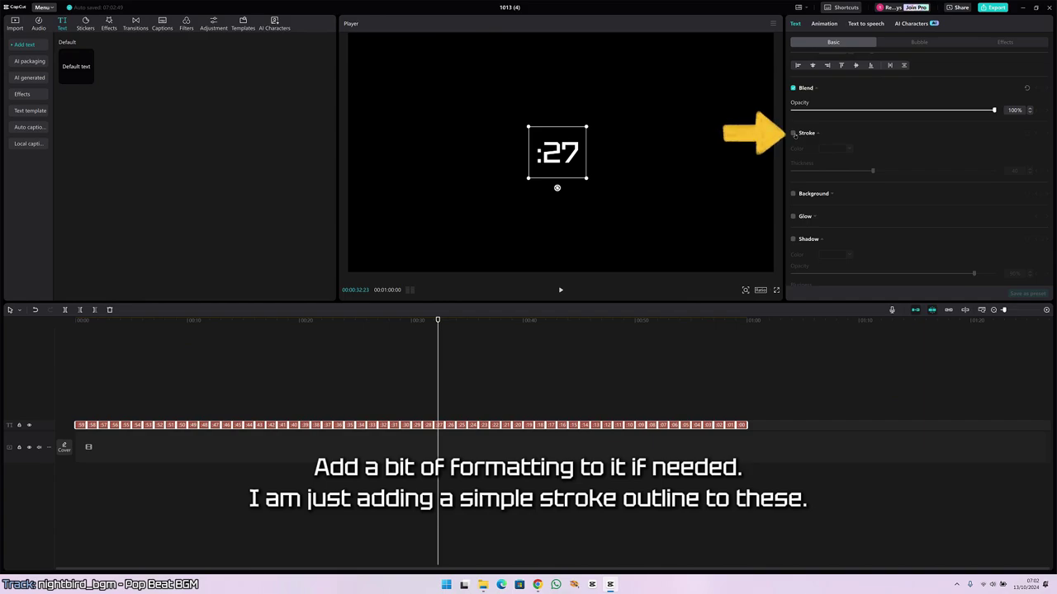
pyautogui.click(794, 134)
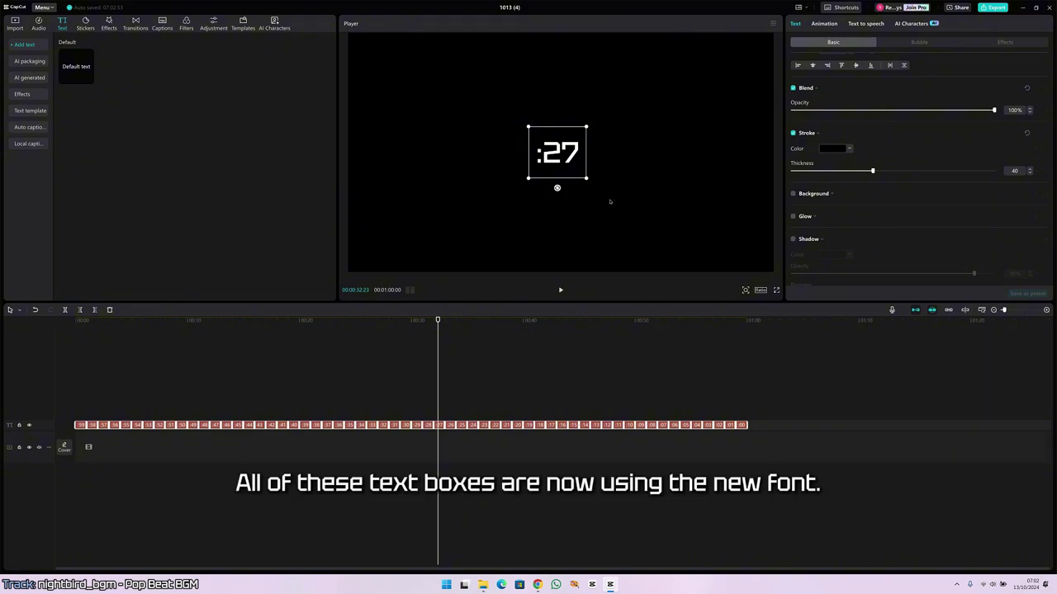
pyautogui.click(474, 368)
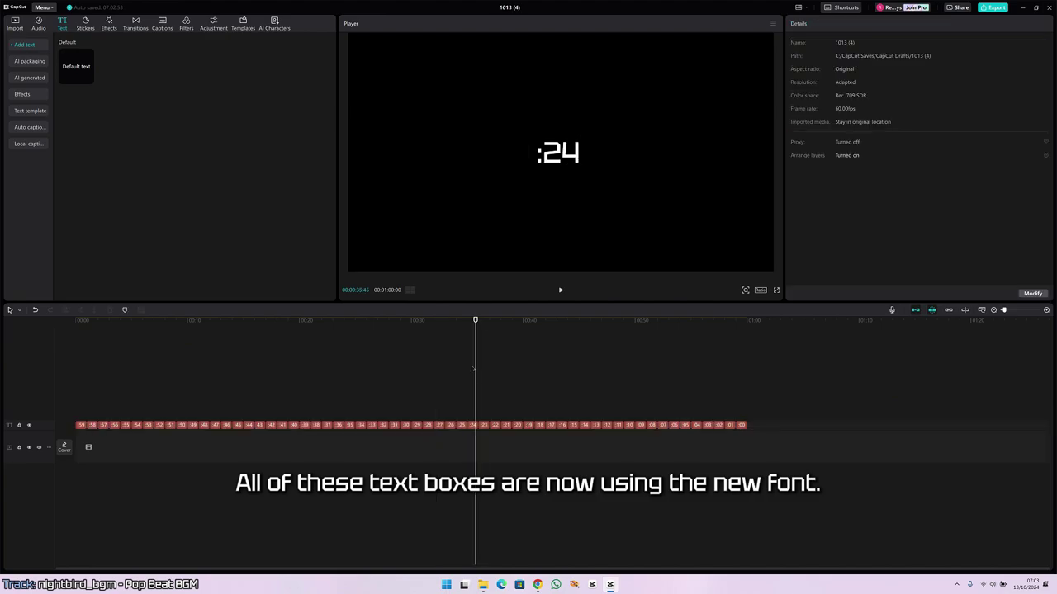
# - Paste a copy of the ":59" clip on a new track above the seconds at the timeline start and change its text to "09"
pyautogui.click(61, 322)
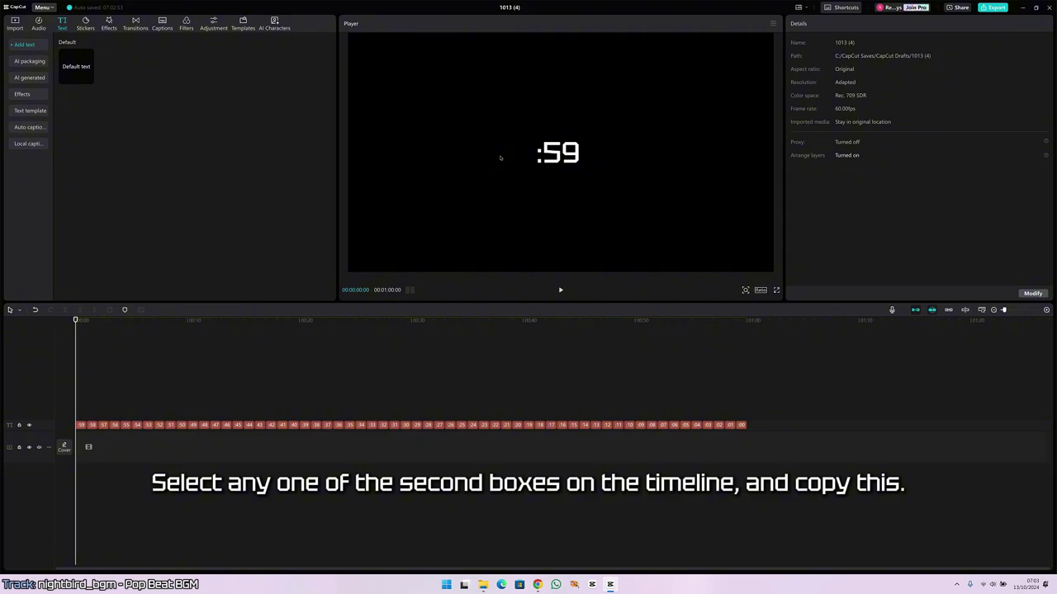
pyautogui.click(80, 425)
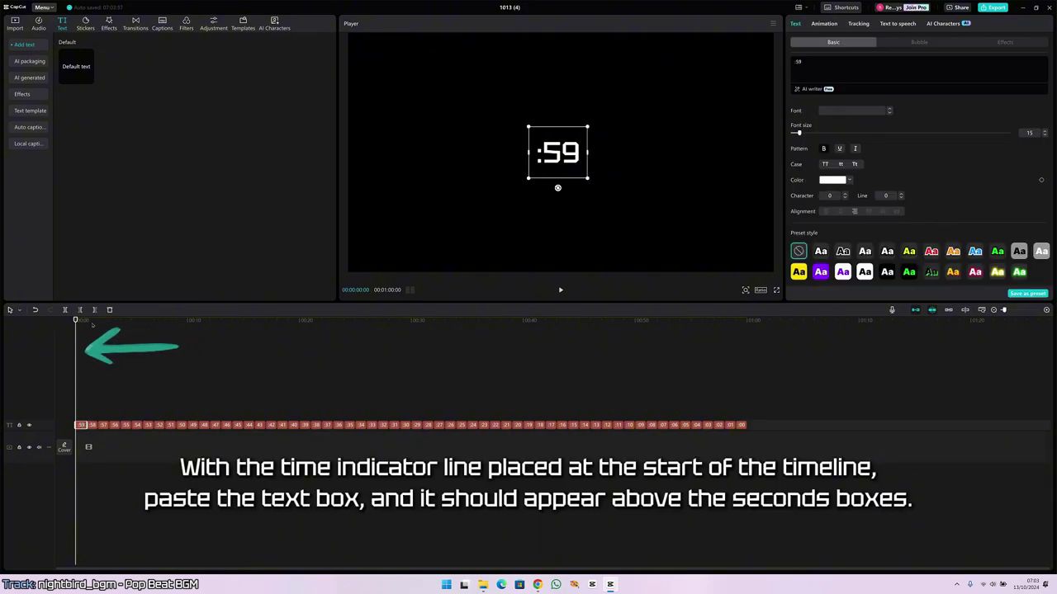
pyautogui.hotkey('ctrl', 'v')
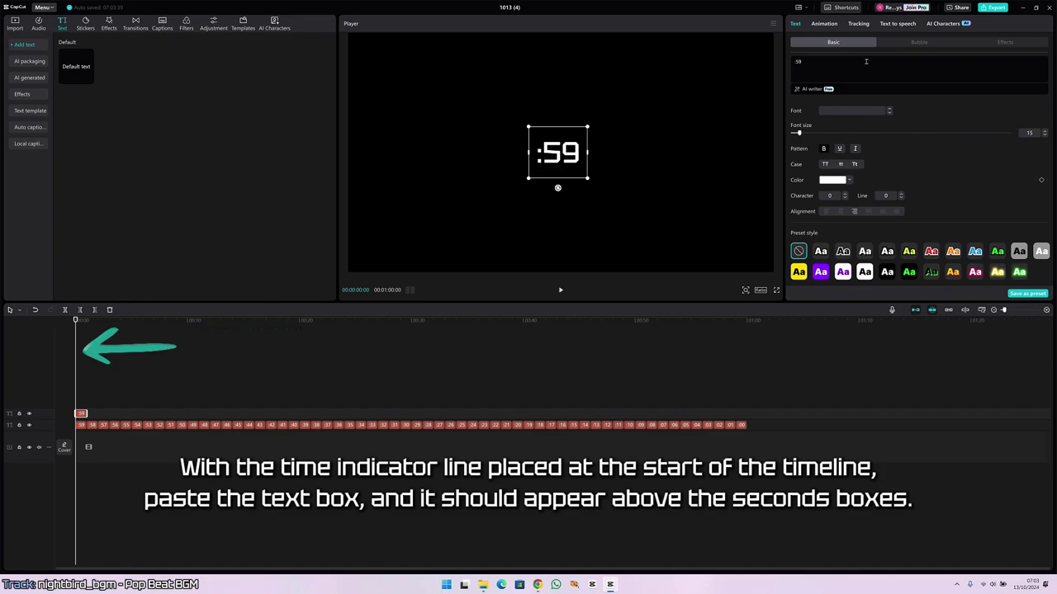
pyautogui.hotkey('ctrl', 'a')
pyautogui.write('09')
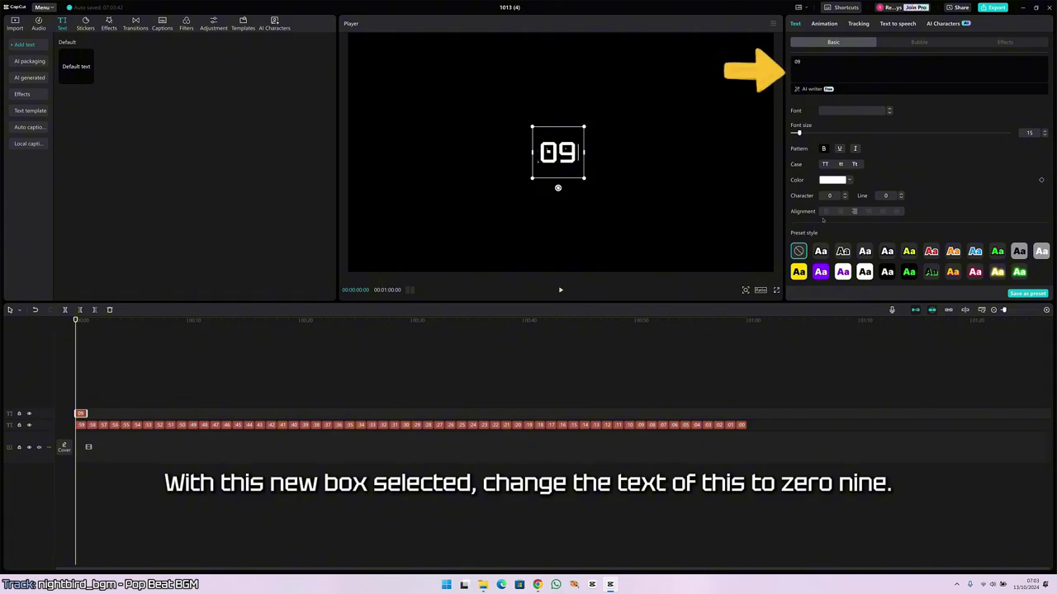
pyautogui.scroll(-5, 823, 222)
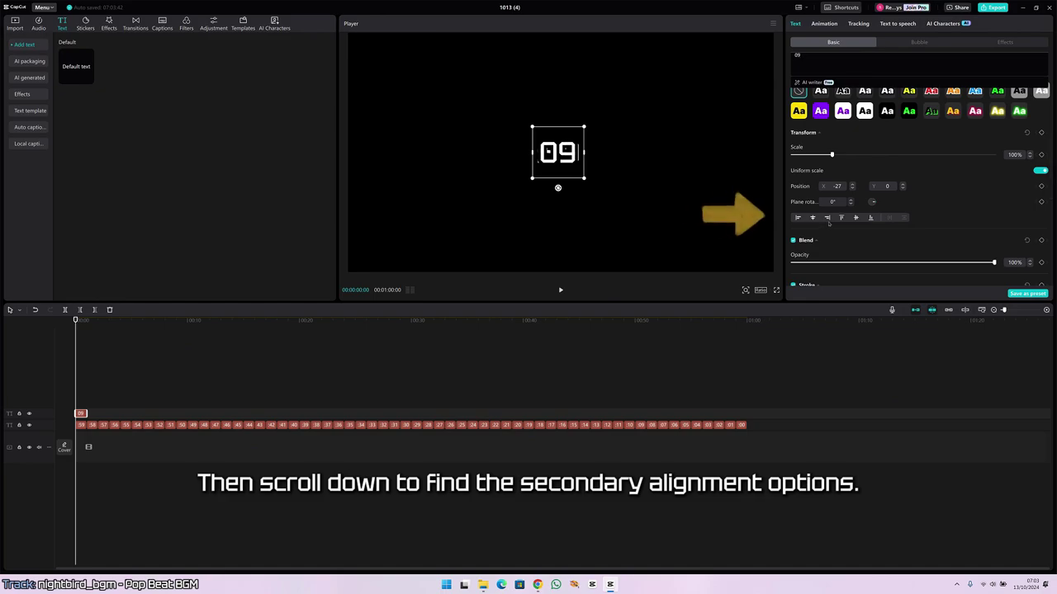
# - Place the "09" text directly left of the seconds and extend its clip to the end of the seconds clips at one minute
pyautogui.click(826, 218)
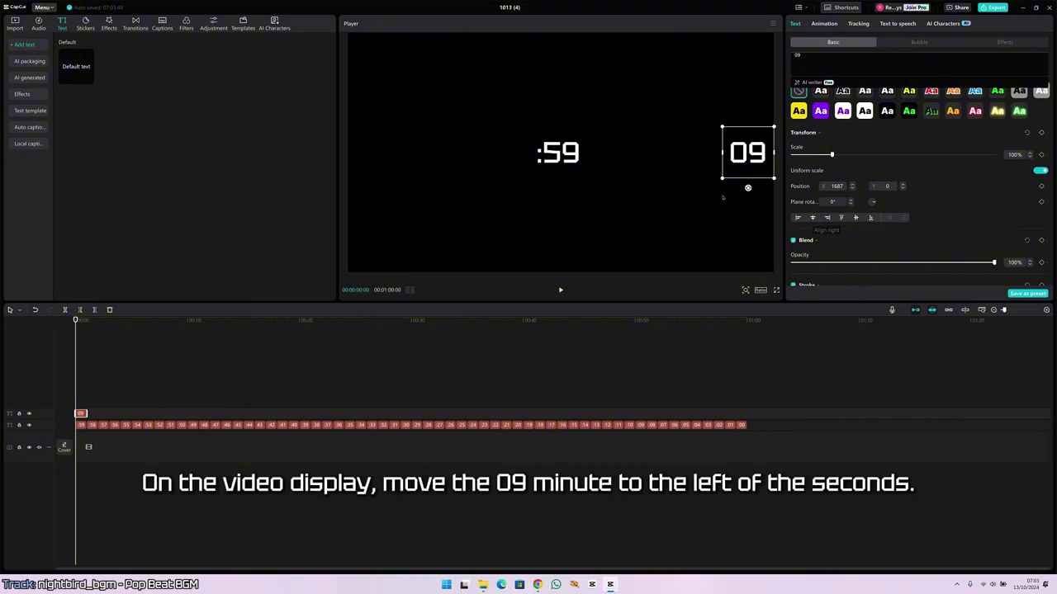
pyautogui.moveTo(745, 153); pyautogui.dragTo(512, 153)
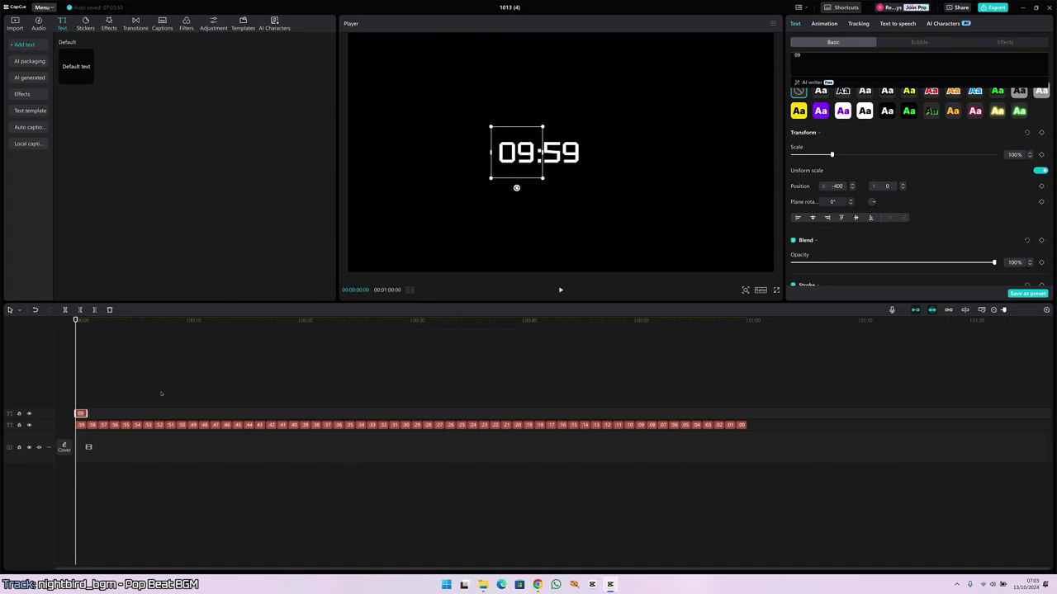
pyautogui.moveTo(86, 414); pyautogui.dragTo(747, 414)
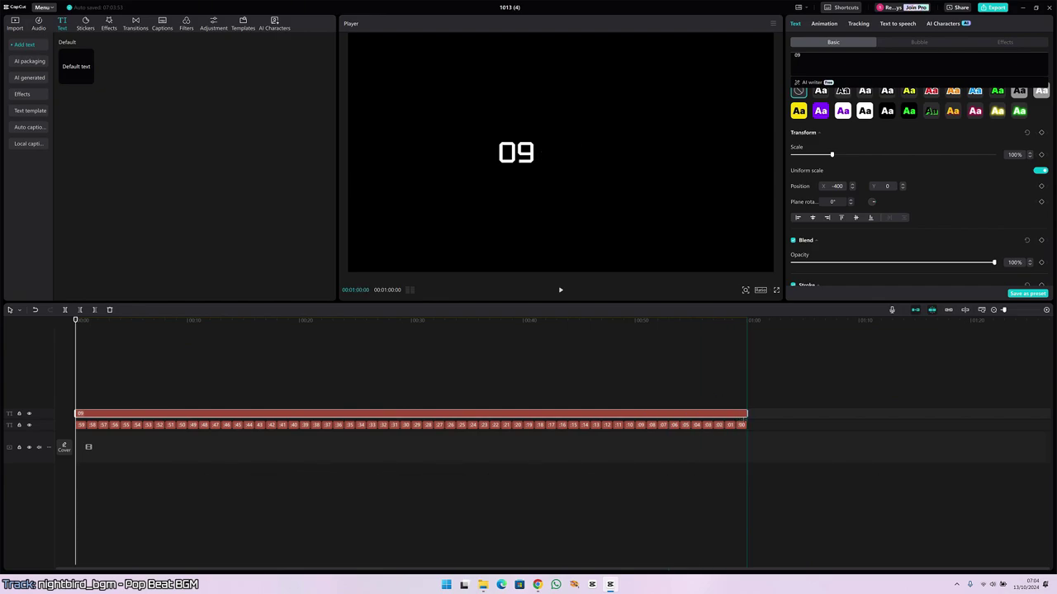
pyautogui.press('Home')
pyautogui.click(183, 385)
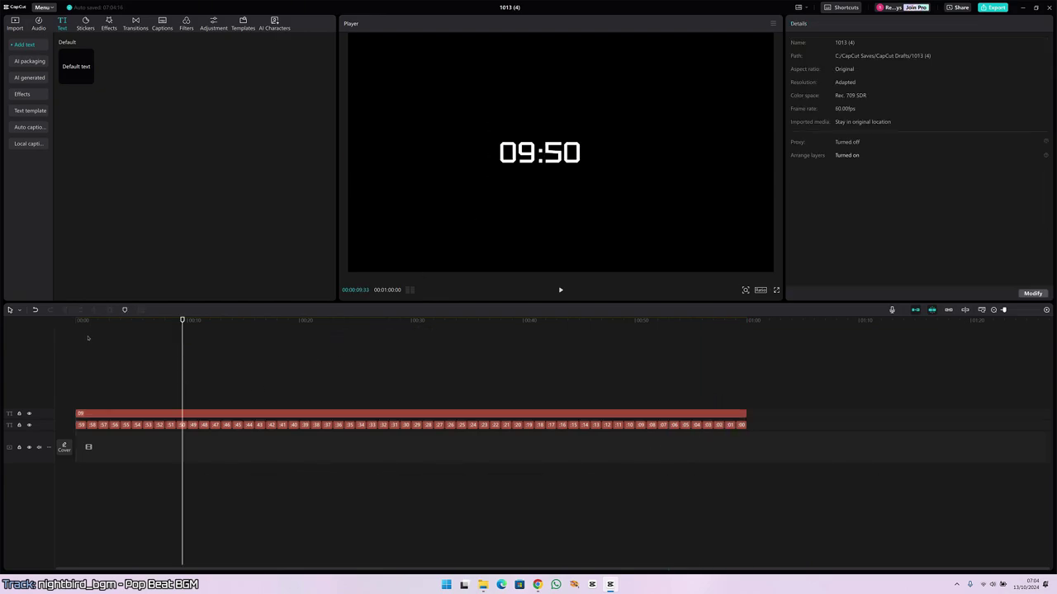
pyautogui.moveTo(83, 321); pyautogui.dragTo(69, 328)
pyautogui.press('space')
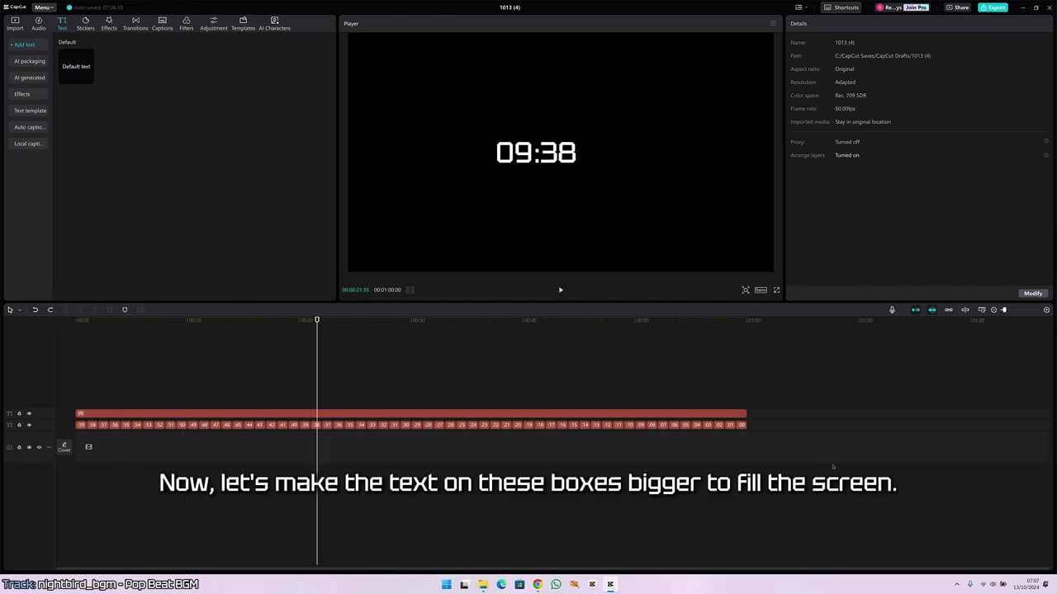
# - Select all the seconds text clips, set their font size to 50 and align them left
pyautogui.moveTo(770, 452); pyautogui.dragTo(46, 433)
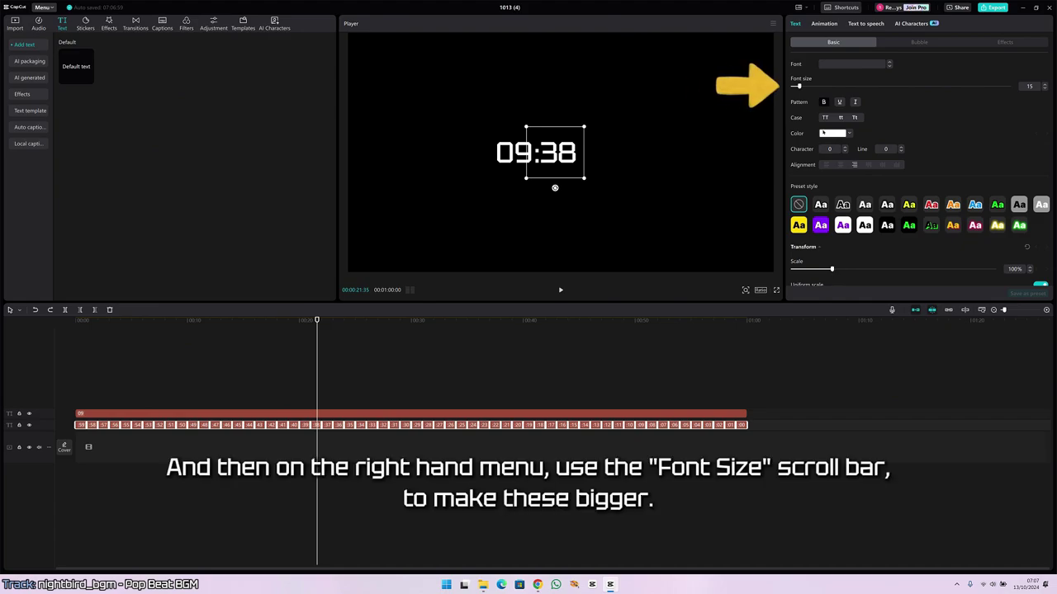
pyautogui.moveTo(799, 86); pyautogui.dragTo(824, 92)
pyautogui.click(1045, 85)
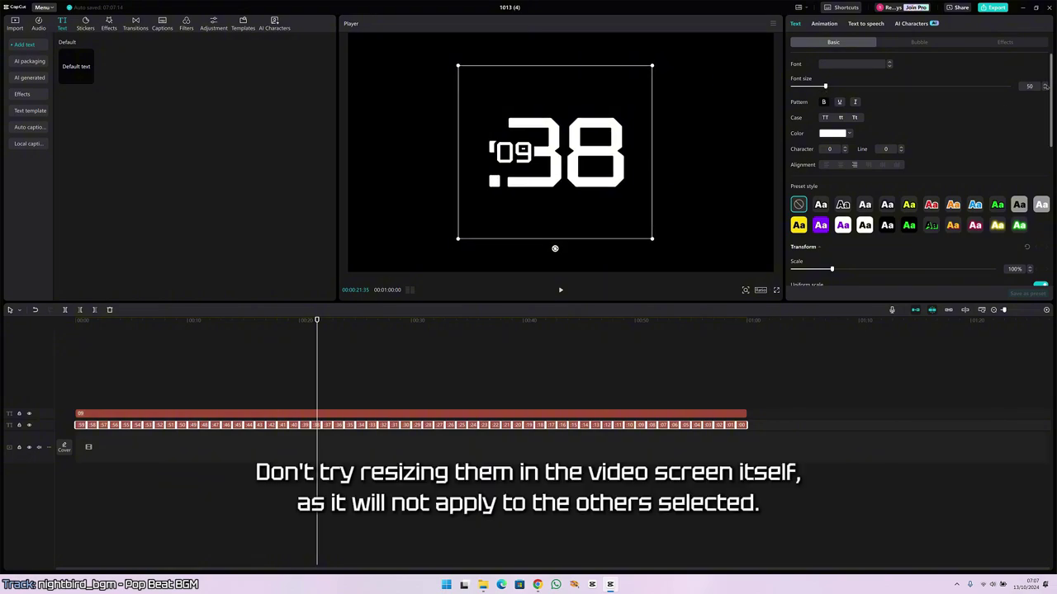
pyautogui.click(385, 450)
pyautogui.click(353, 434)
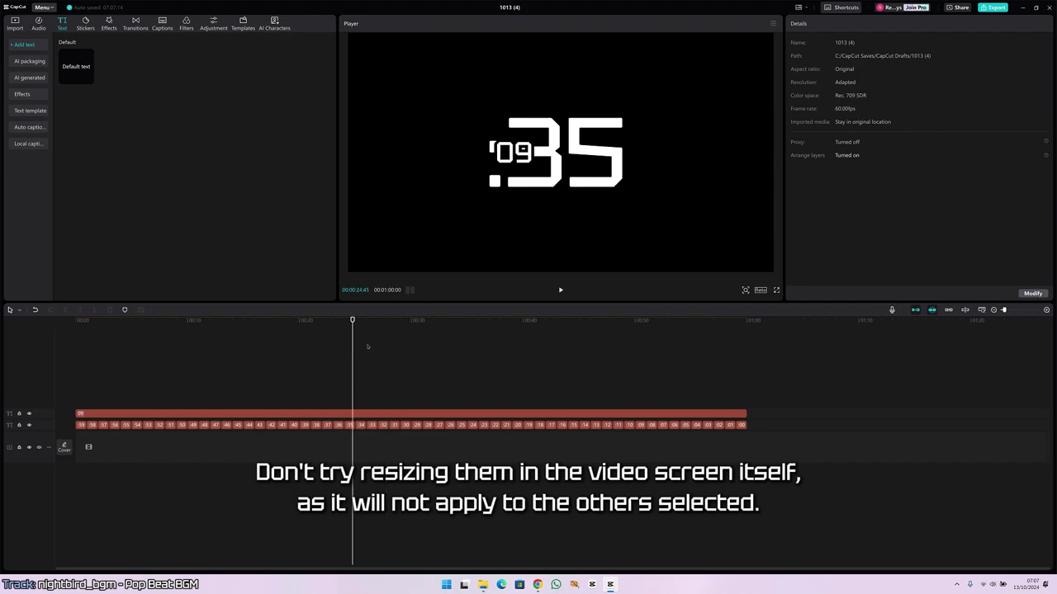
pyautogui.moveTo(352, 321); pyautogui.dragTo(547, 321)
pyautogui.hotkey('ctrl', 'a')
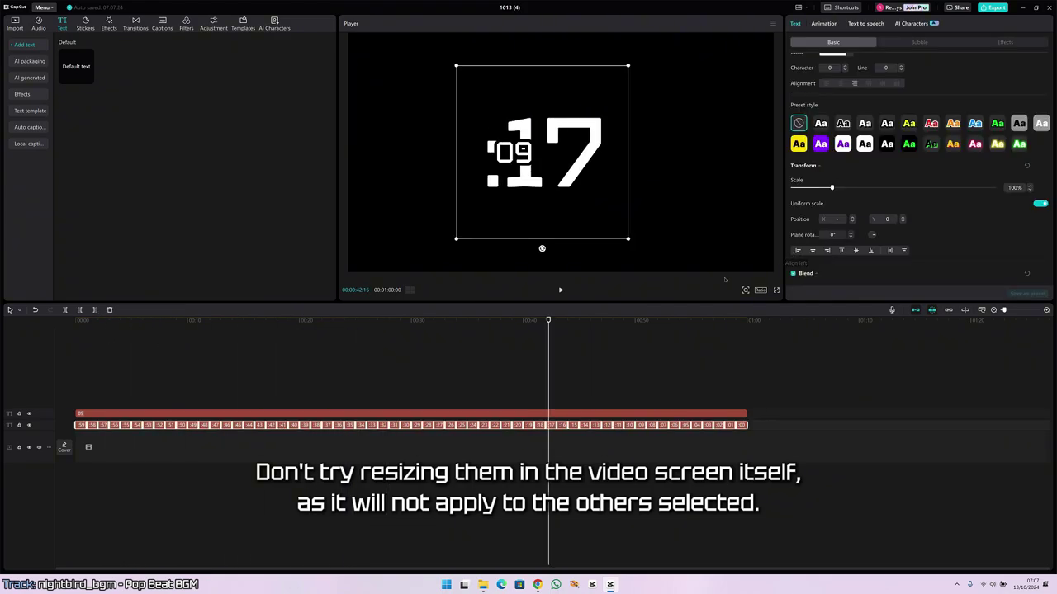
pyautogui.moveTo(388, 321); pyautogui.dragTo(606, 347)
# - Set the "09" clip's font size to 50 and align it to the left edge of the frame
pyautogui.click(514, 154)
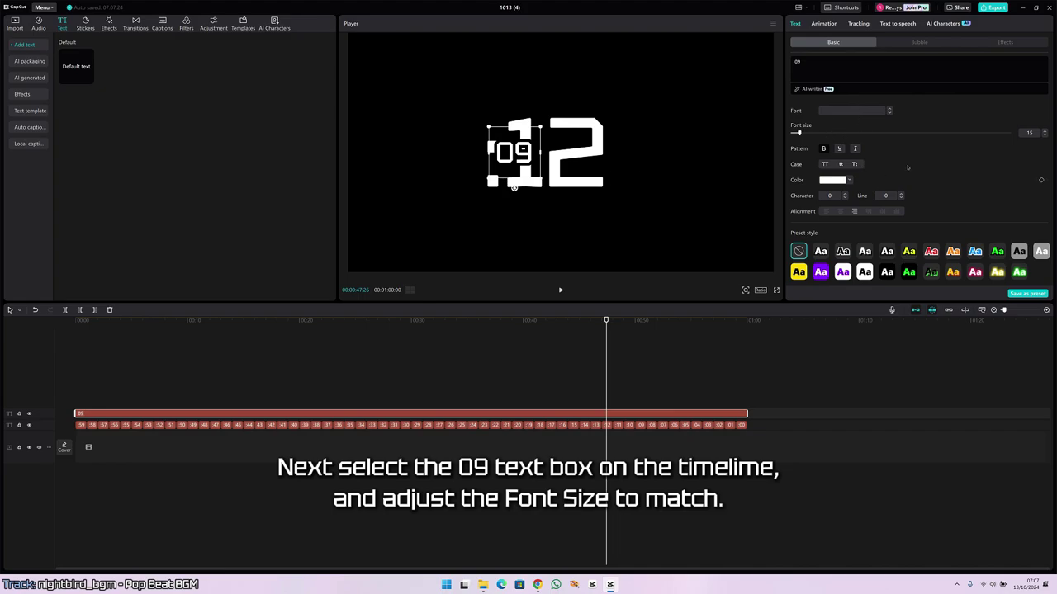
pyautogui.scroll(-1, 1029, 140)
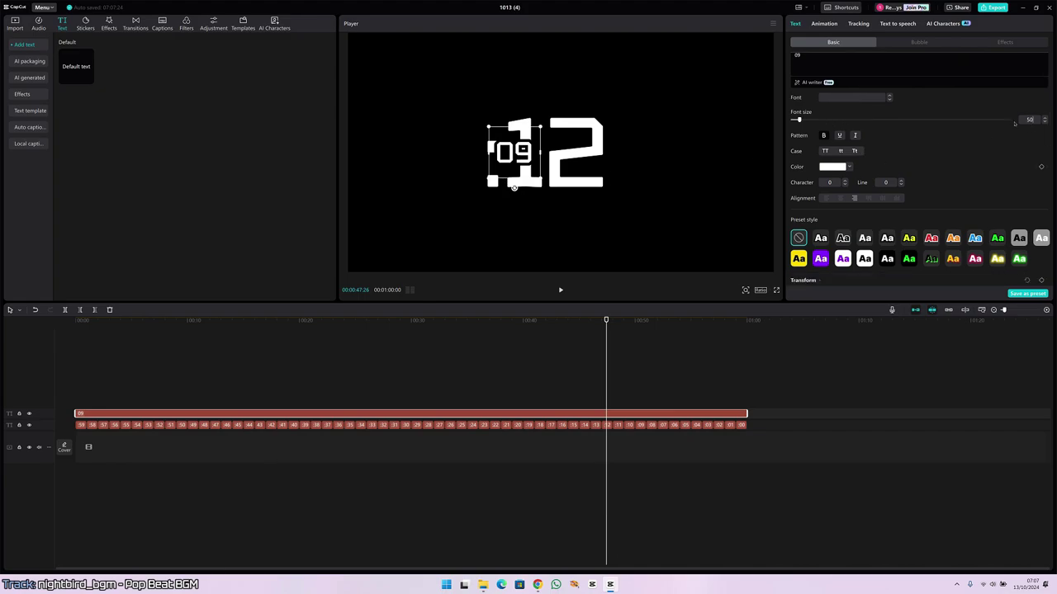
pyautogui.press('Return')
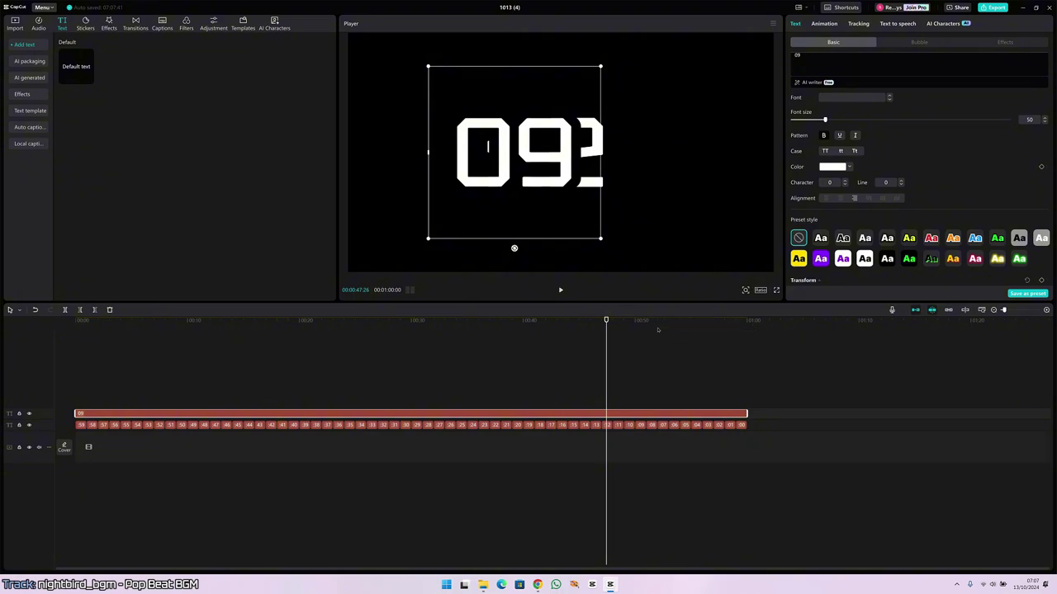
pyautogui.scroll(-3, 825, 126)
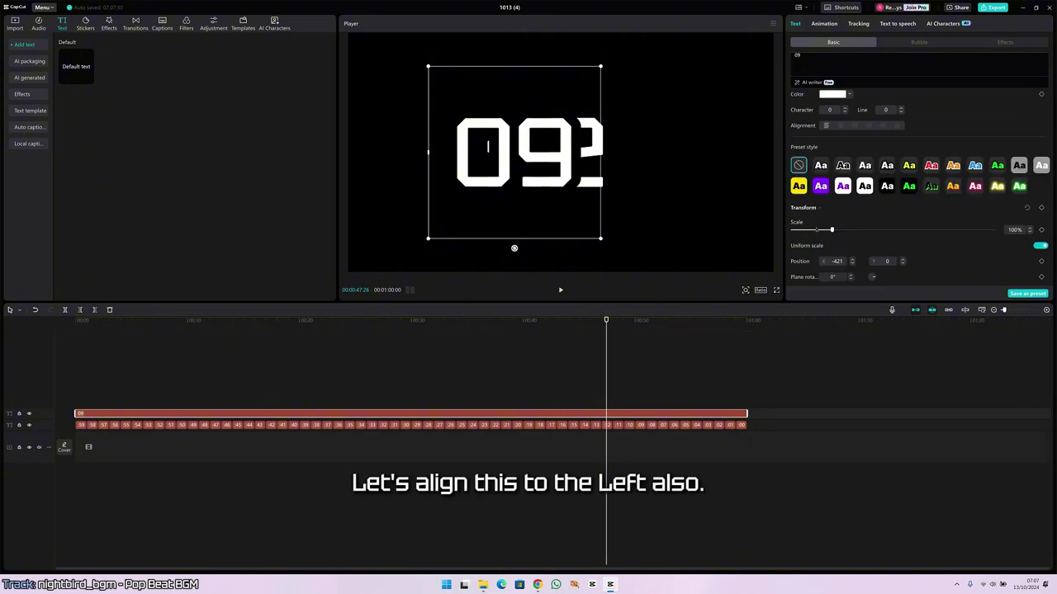
pyautogui.scroll(-1, 819, 231)
pyautogui.click(798, 262)
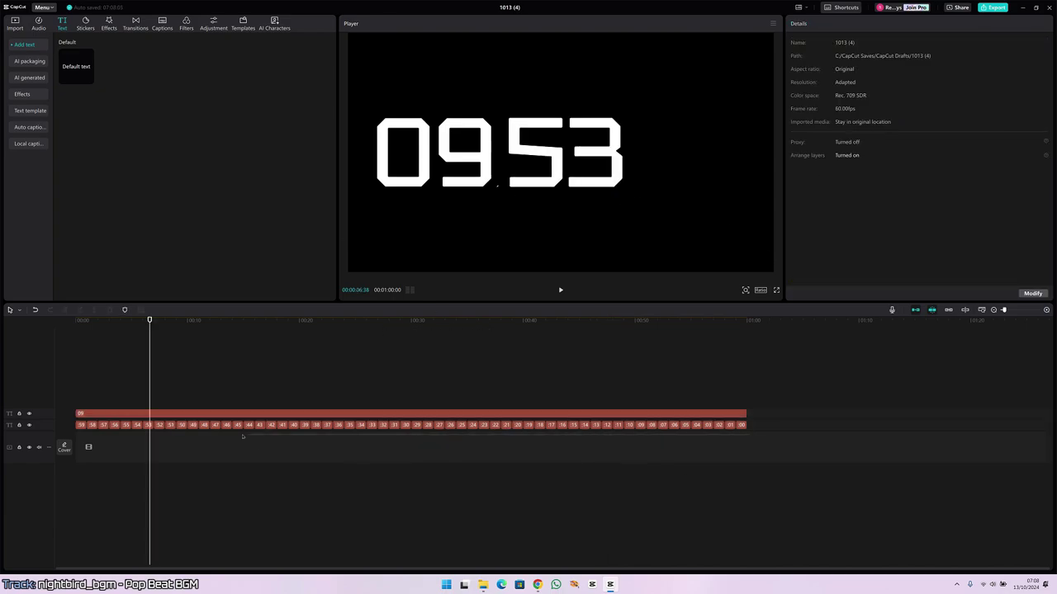
# - Select all the seconds text clips, set their X position to 800 and align them left with each other
pyautogui.hotkey('ctrl', 'a')
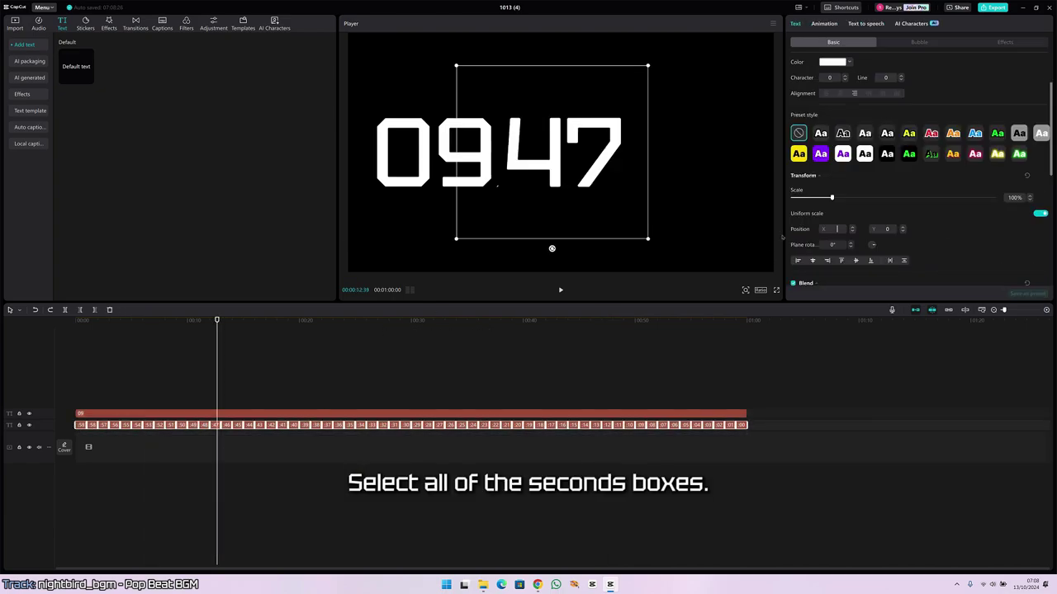
pyautogui.write('000')
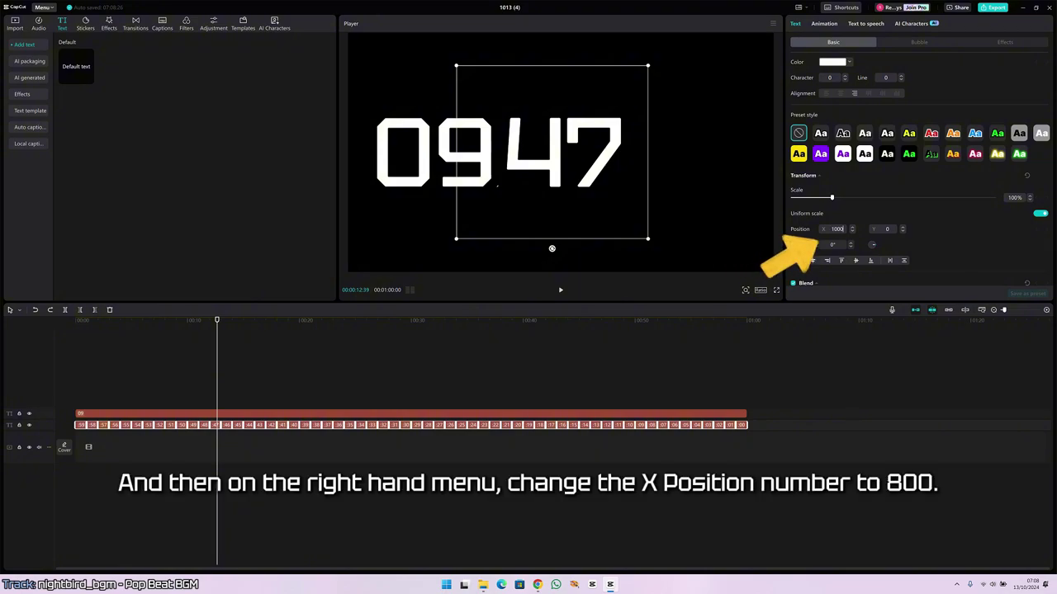
pyautogui.press('Return')
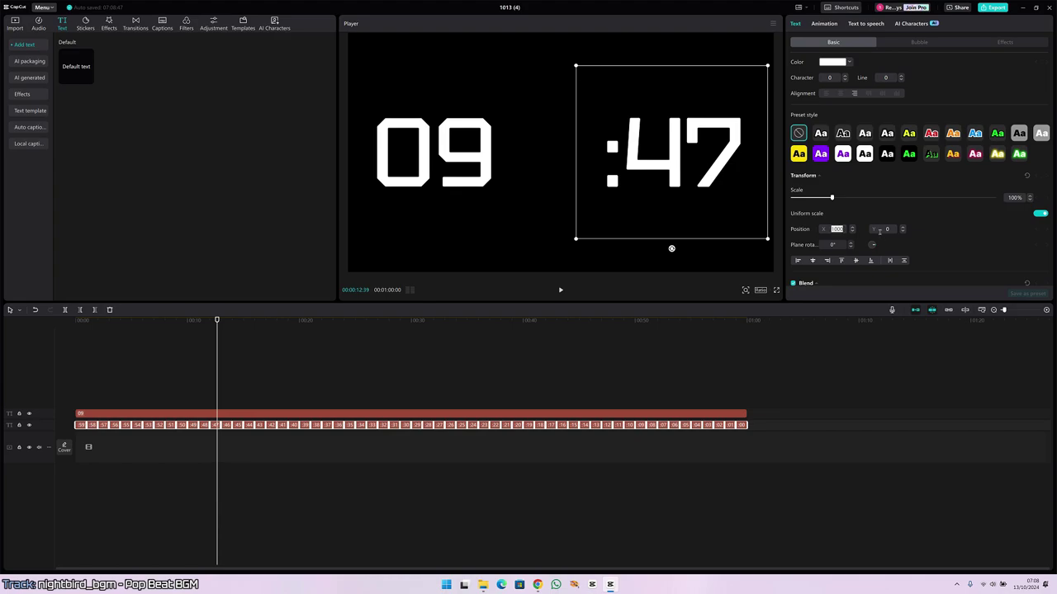
pyautogui.write('800')
pyautogui.press('Return')
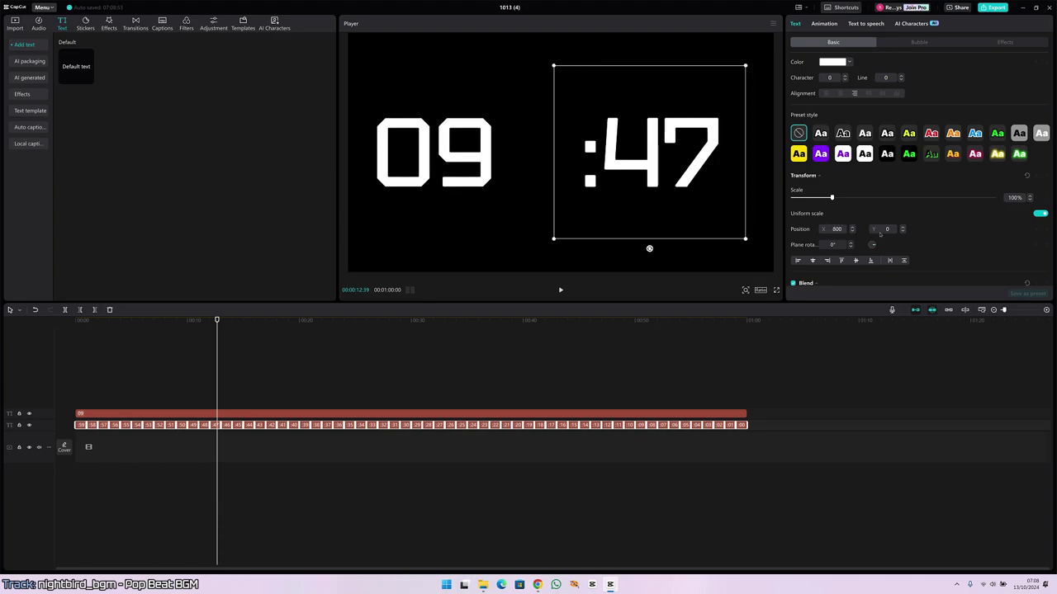
pyautogui.moveTo(468, 353); pyautogui.dragTo(582, 331)
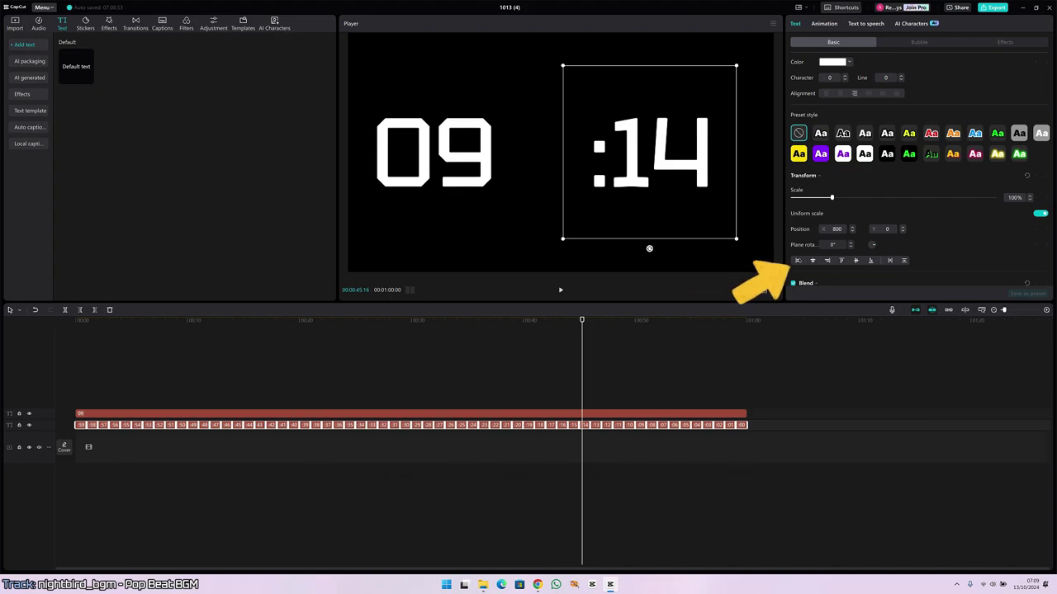
pyautogui.click(797, 260)
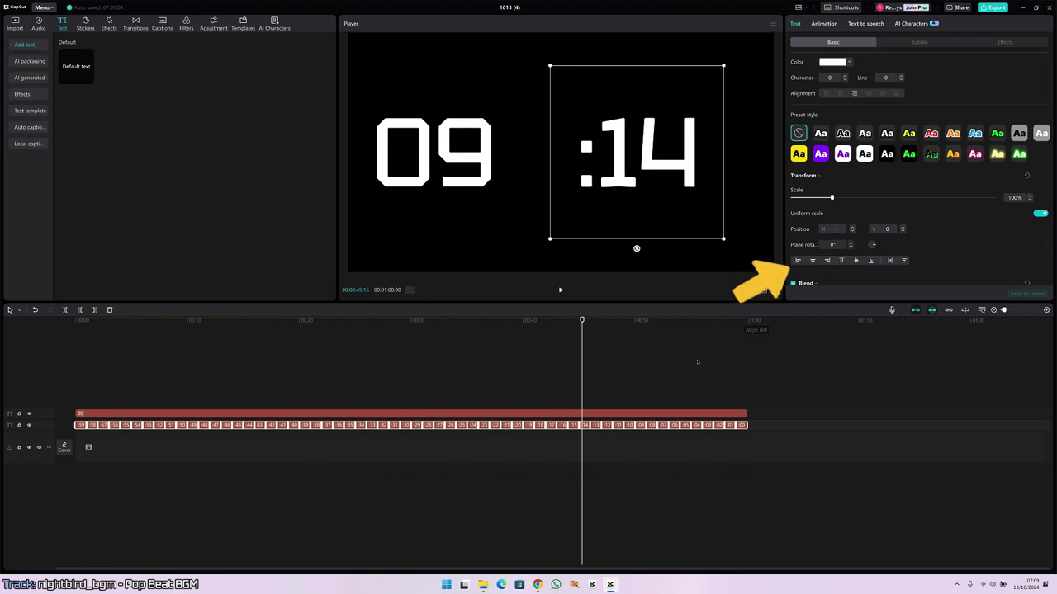
# - Move the "09" text horizontally in the preview so it sits directly beside the colon of the seconds
pyautogui.moveTo(522, 378); pyautogui.dragTo(59, 369)
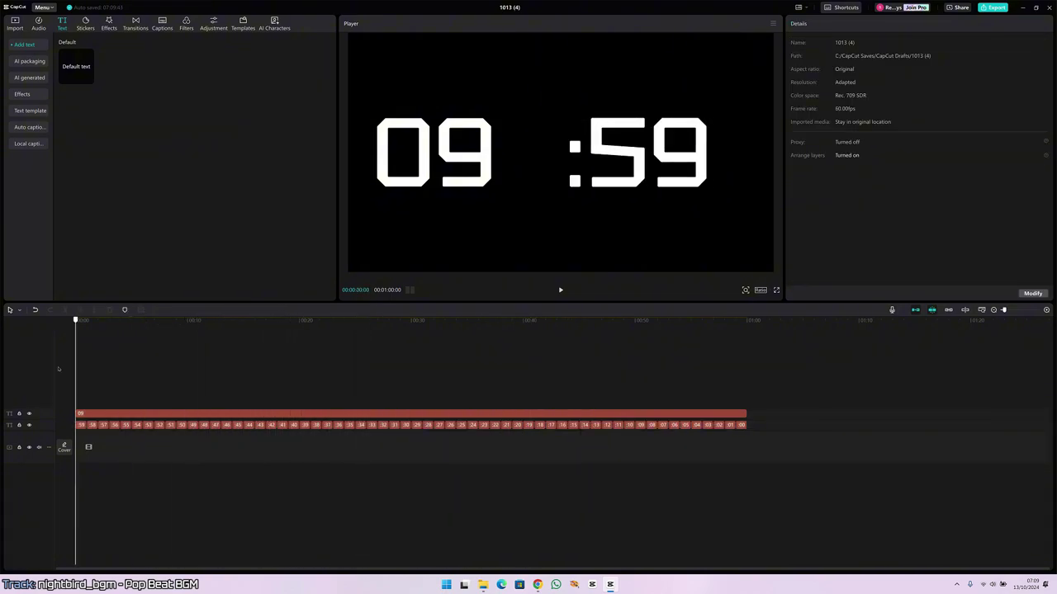
pyautogui.click(476, 178)
pyautogui.moveTo(476, 178); pyautogui.dragTo(538, 180)
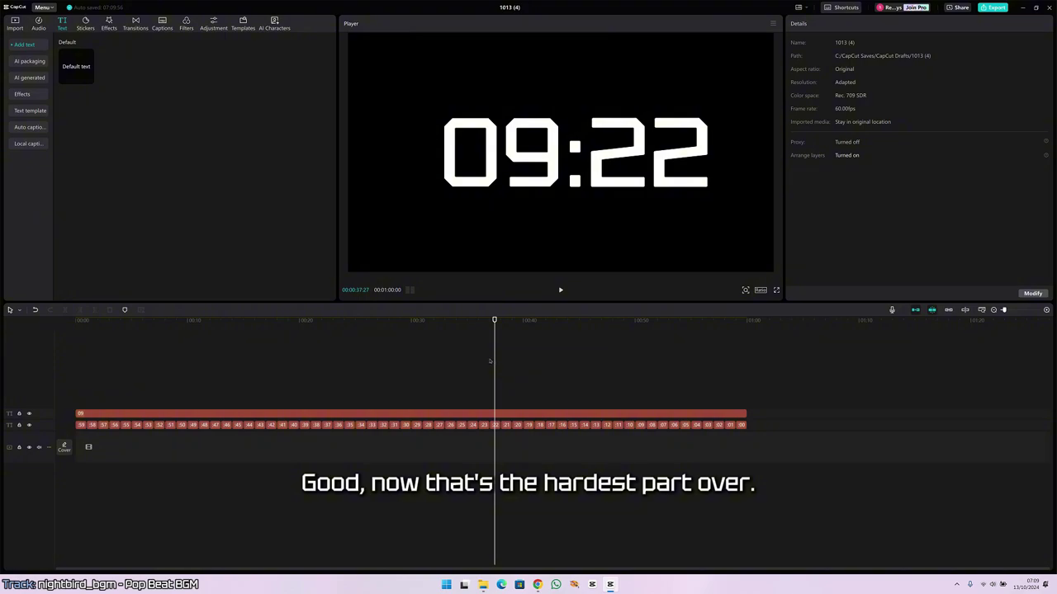
# - Copy the "09" clip and all the seconds clips, and paste them at the one-minute mark
pyautogui.moveTo(490, 361); pyautogui.dragTo(777, 353)
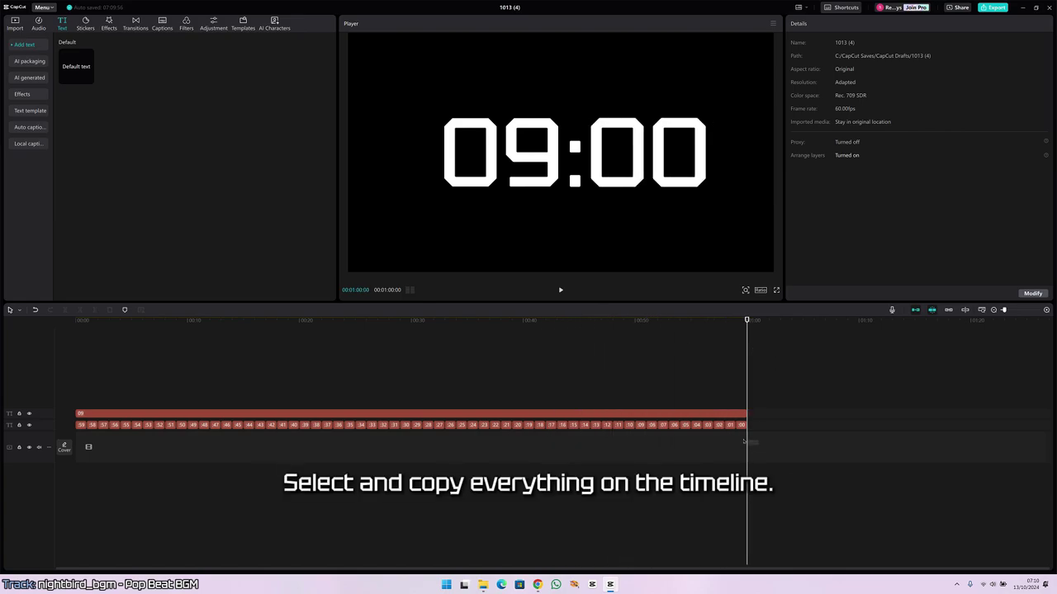
pyautogui.moveTo(757, 445); pyautogui.dragTo(60, 379)
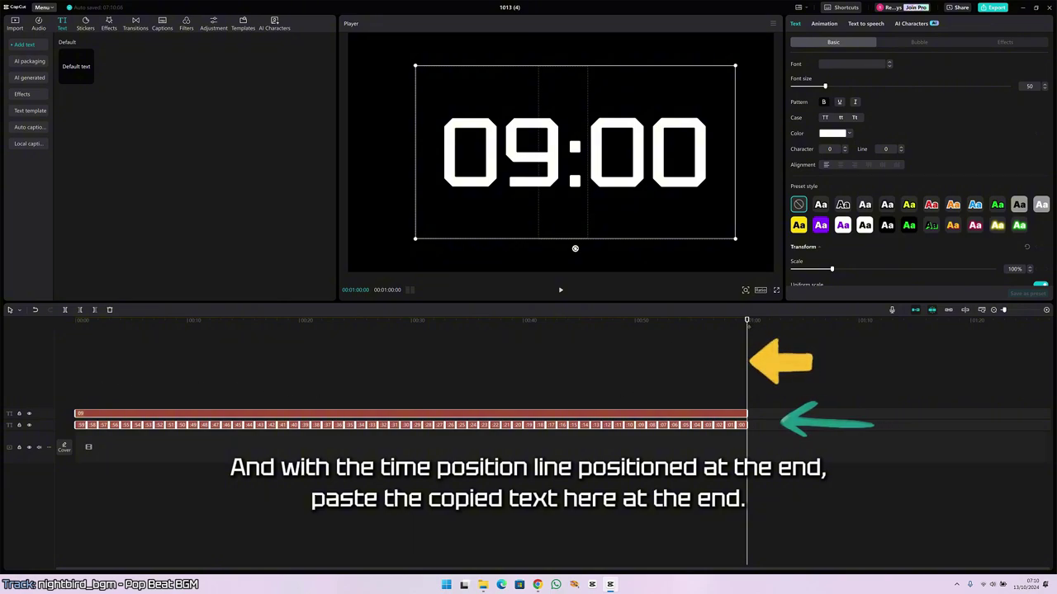
pyautogui.hotkey('ctrl', 'v')
pyautogui.click(772, 399)
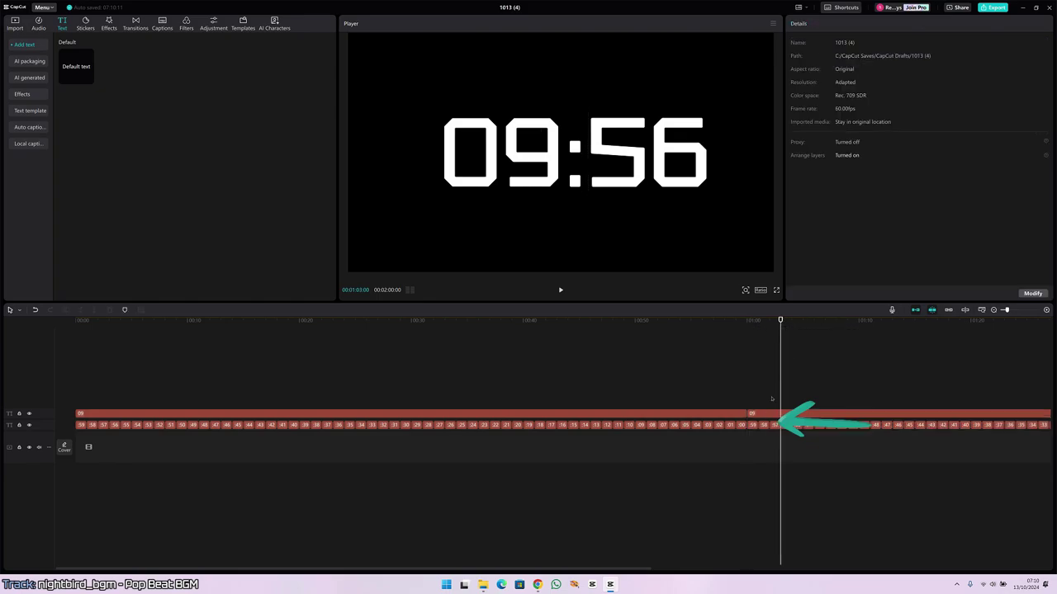
# - Change the pasted minutes clip's text to "08" and play the transition around the one-minute mark
pyautogui.click(768, 413)
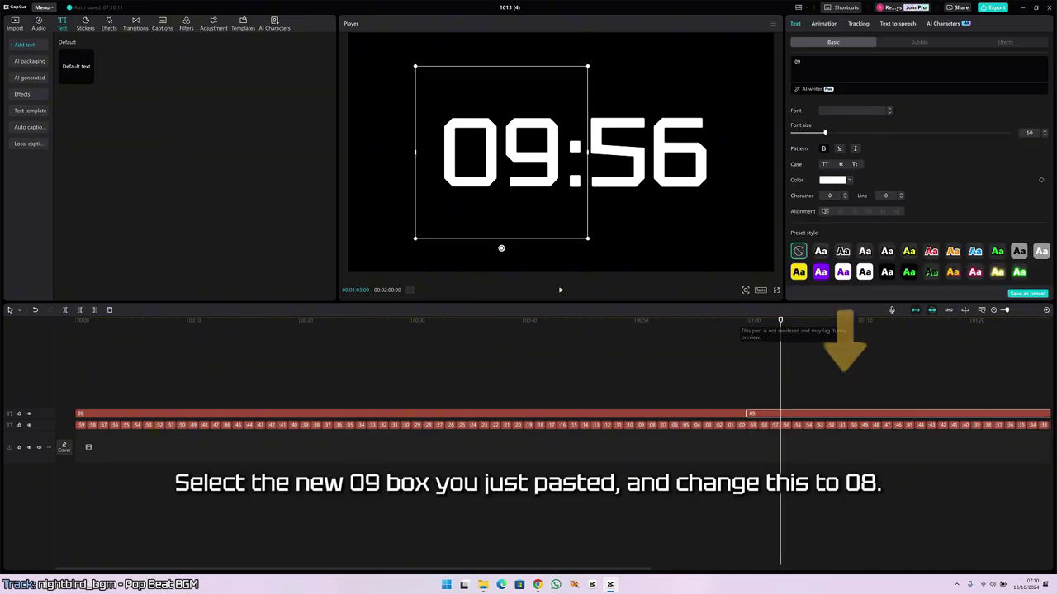
pyautogui.click(836, 70)
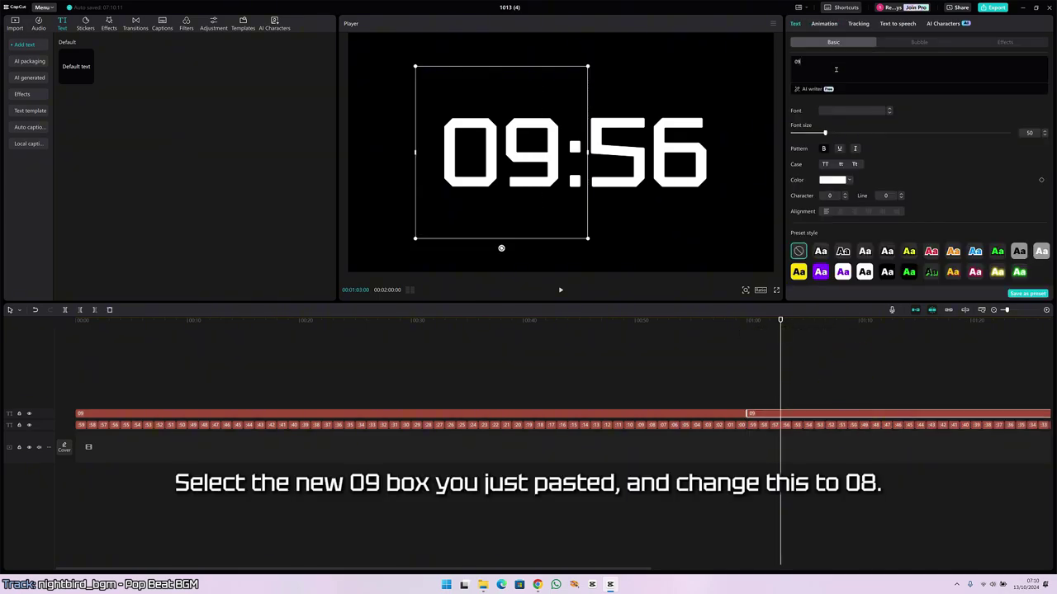
pyautogui.press('BackSpace')
pyautogui.write('8')
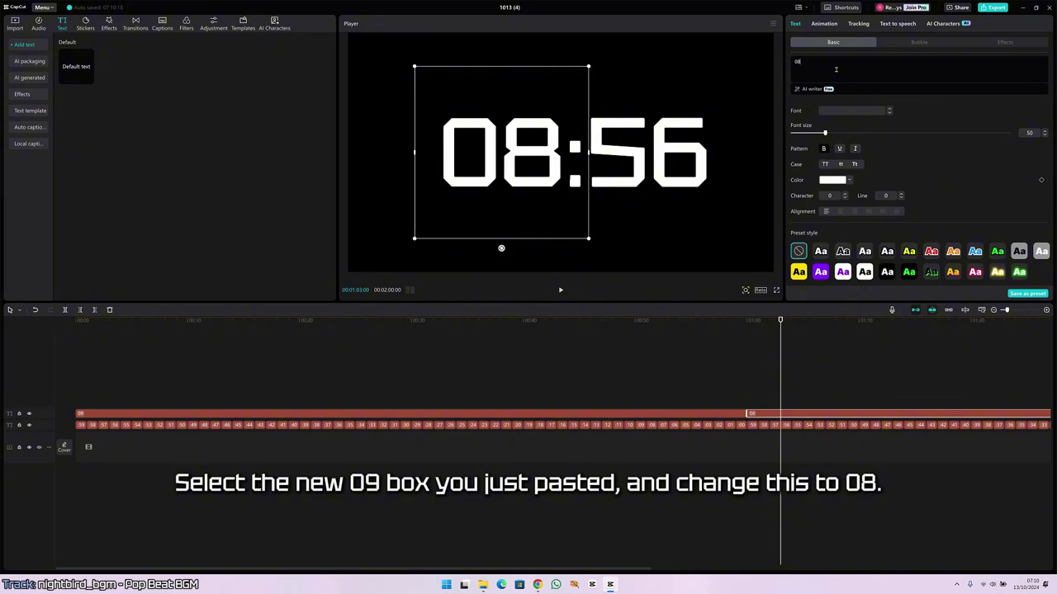
pyautogui.click(804, 389)
pyautogui.moveTo(801, 322); pyautogui.dragTo(730, 322)
pyautogui.press('space')
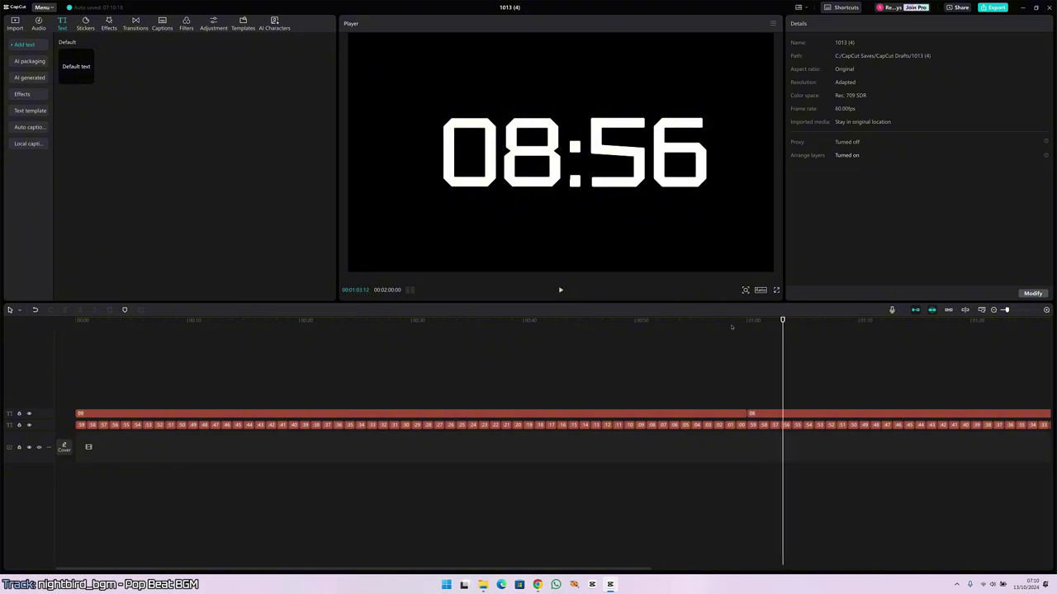
pyautogui.press('space')
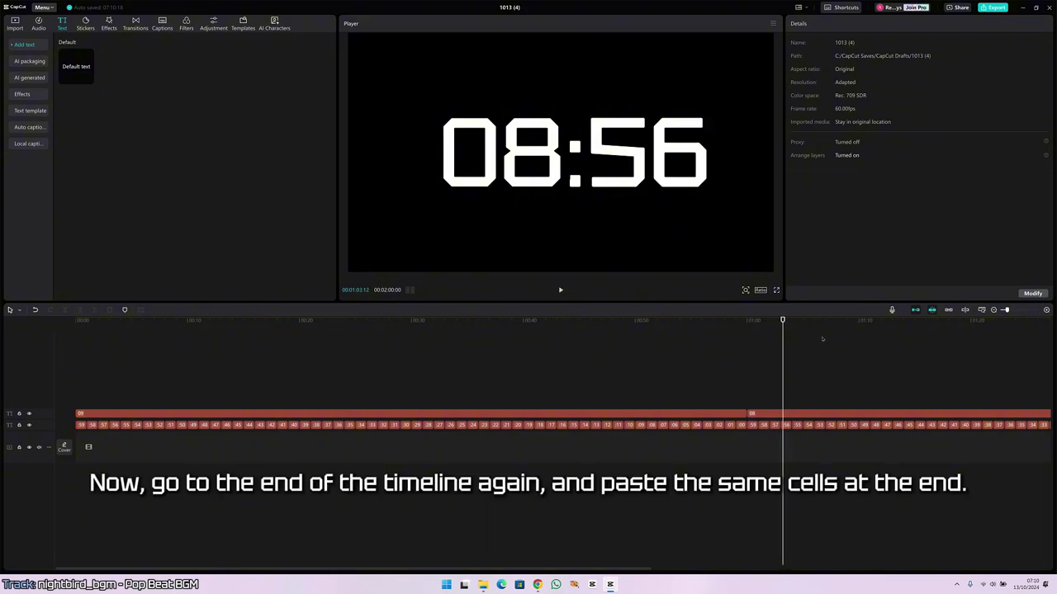
# - Paste another copy of the one-minute countdown at the two-minute mark and change its minutes text to "07"
pyautogui.moveTo(822, 338); pyautogui.dragTo(1055, 358)
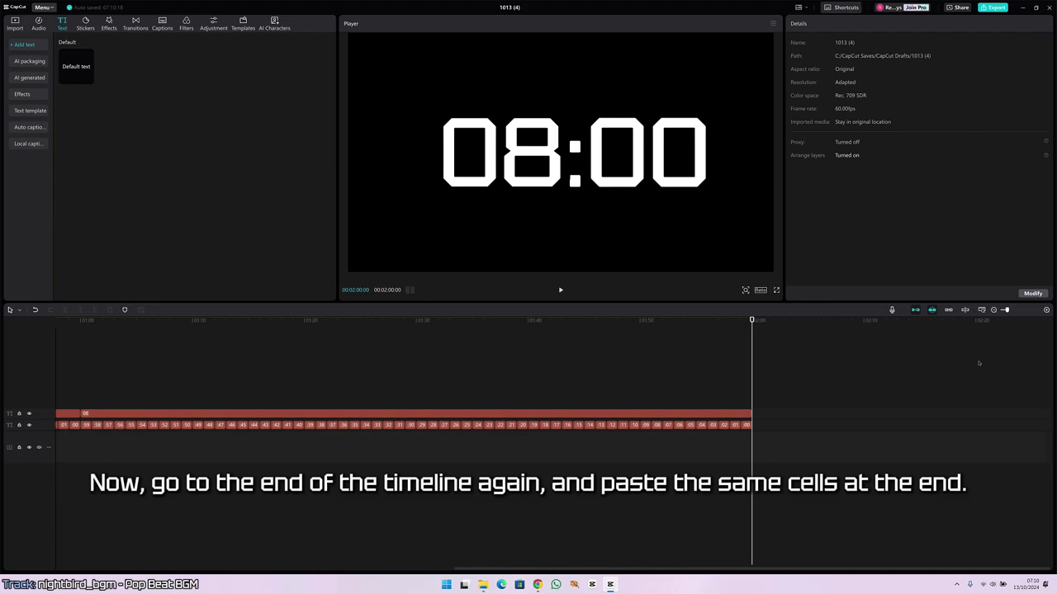
pyautogui.hotkey('ctrl', 'v')
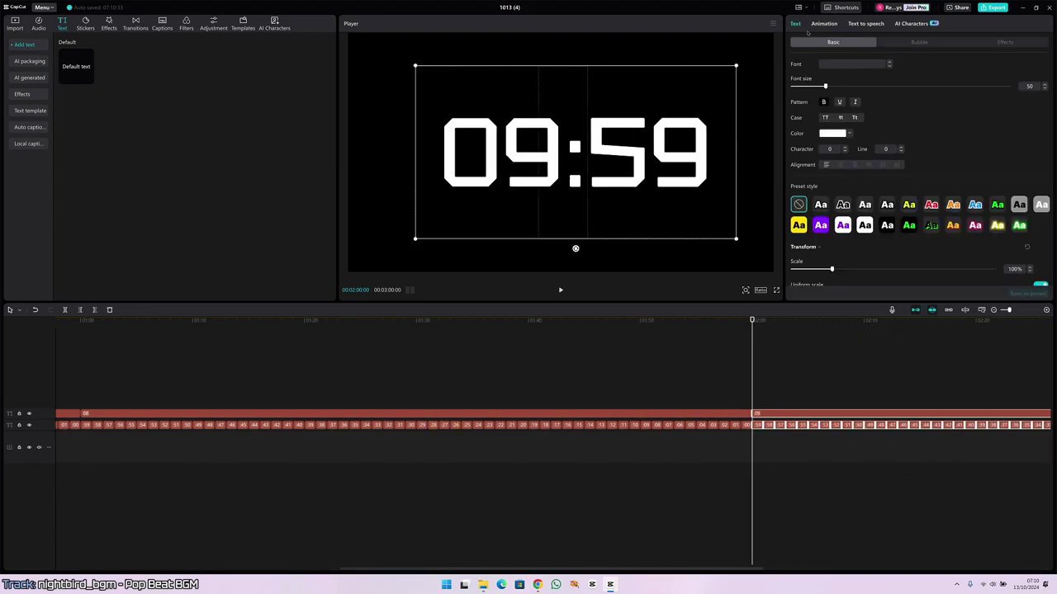
pyautogui.click(776, 372)
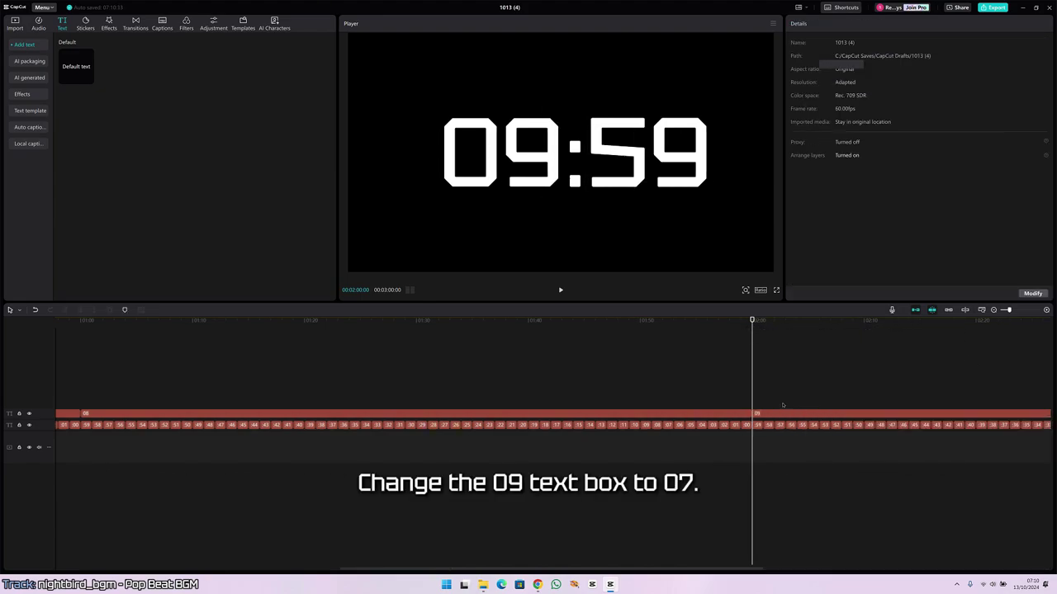
pyautogui.click(803, 415)
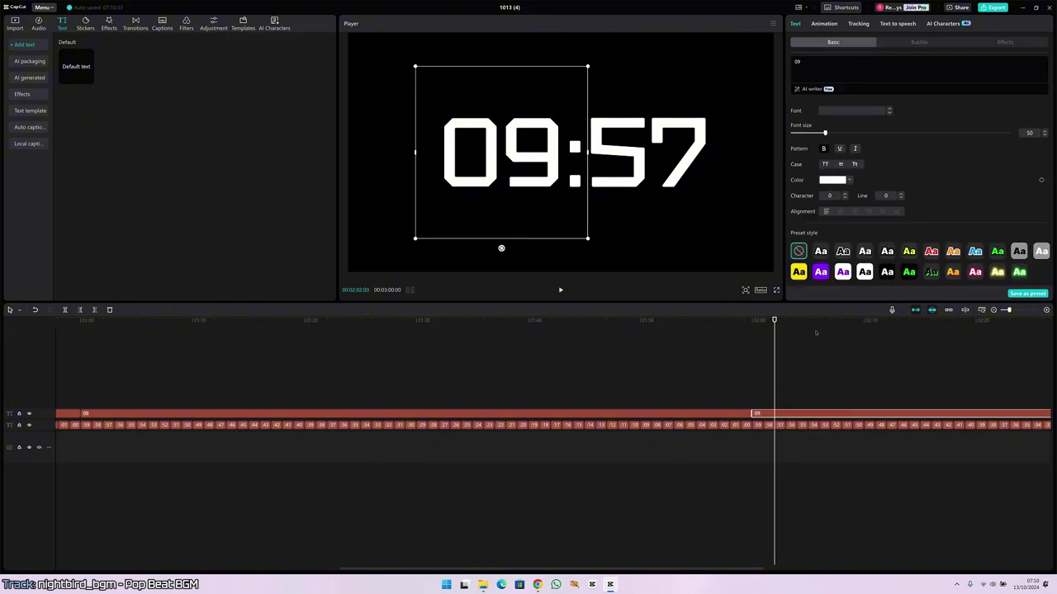
pyautogui.press('BackSpace')
pyautogui.write('7')
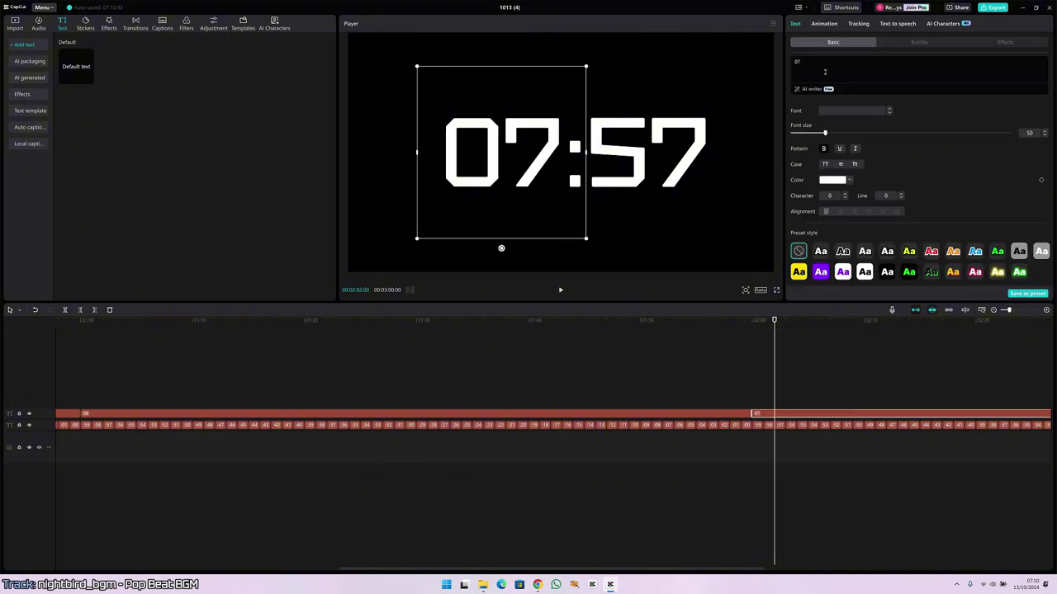
# - Paste another copy of the one-minute countdown at the three-minute mark and change its minutes text to "06"
pyautogui.moveTo(877, 320); pyautogui.dragTo(1051, 326)
pyautogui.hotkey('ctrl', 'v')
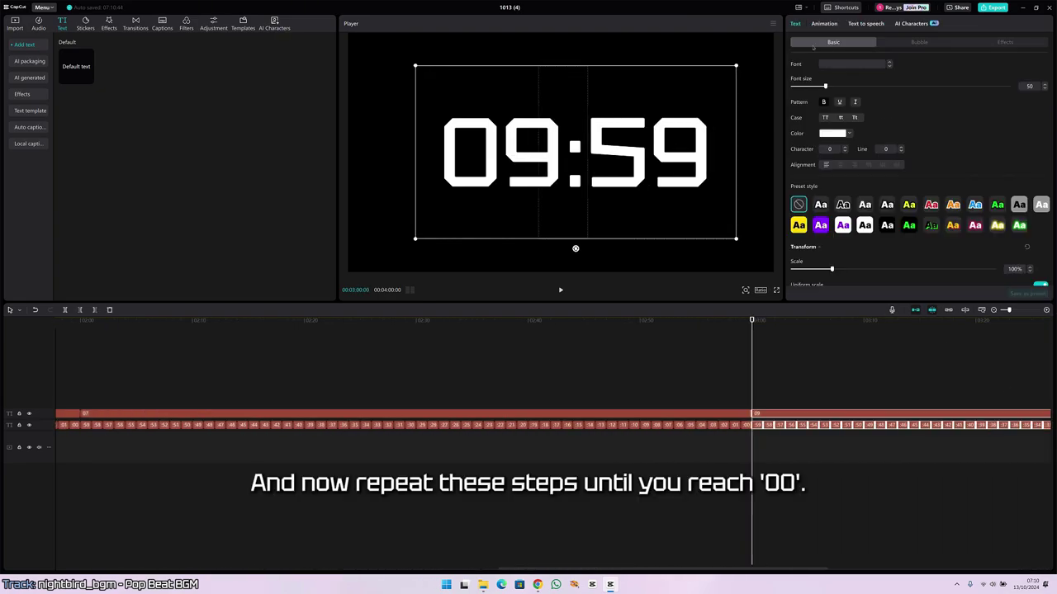
pyautogui.click(778, 333)
pyautogui.click(575, 153)
pyautogui.press('BackSpace')
pyautogui.write('6')
# - Change the minutes text of the block pasted at the nine-minute mark to "00"
pyautogui.click(756, 337)
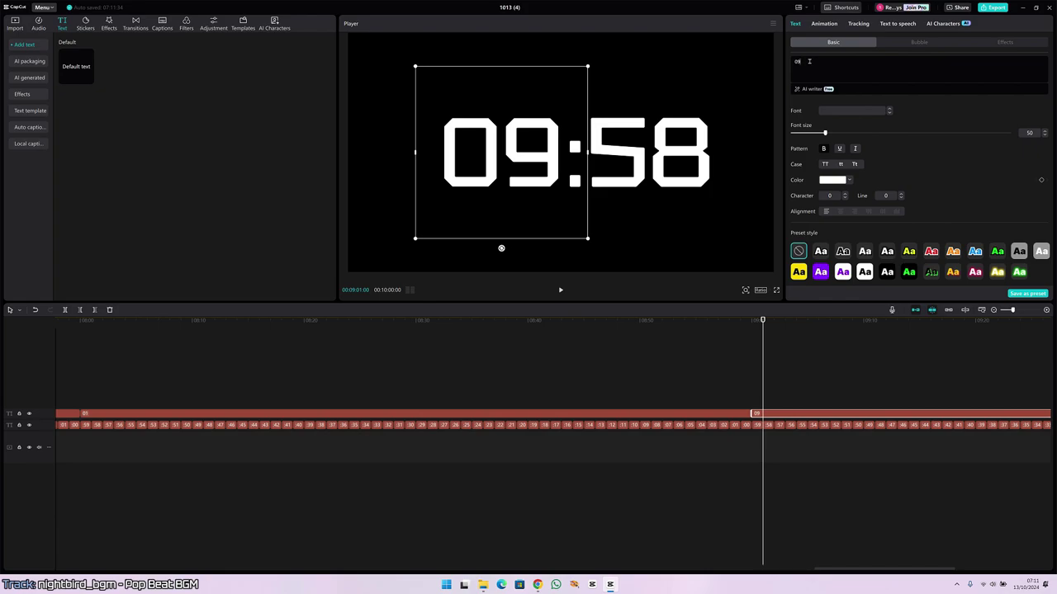
pyautogui.press('BackSpace')
pyautogui.write('0')
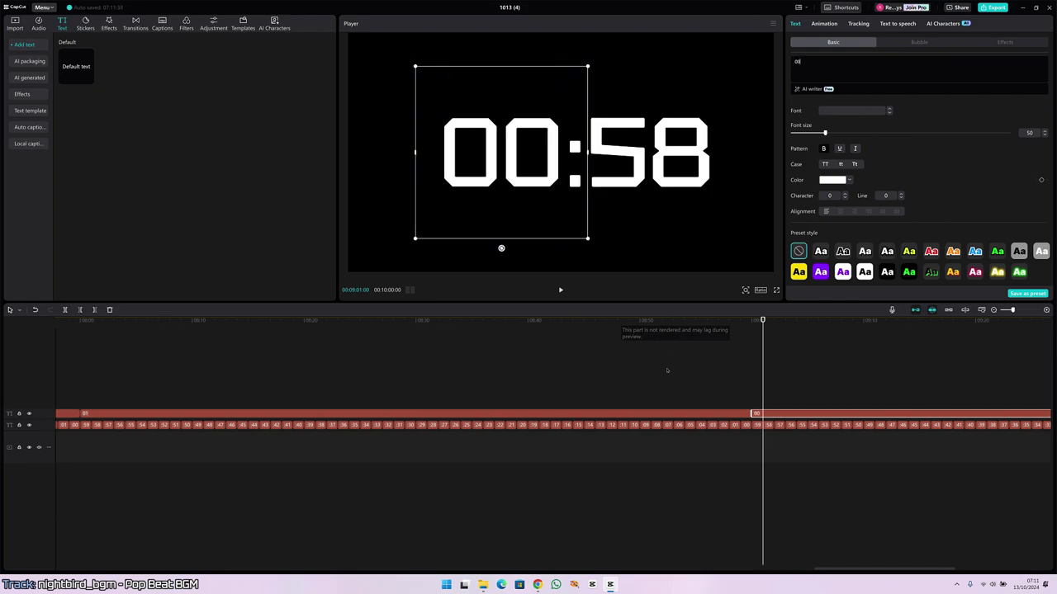
# - Move the "01" minutes text closer to the seconds by setting its X position to -475
pyautogui.click(663, 381)
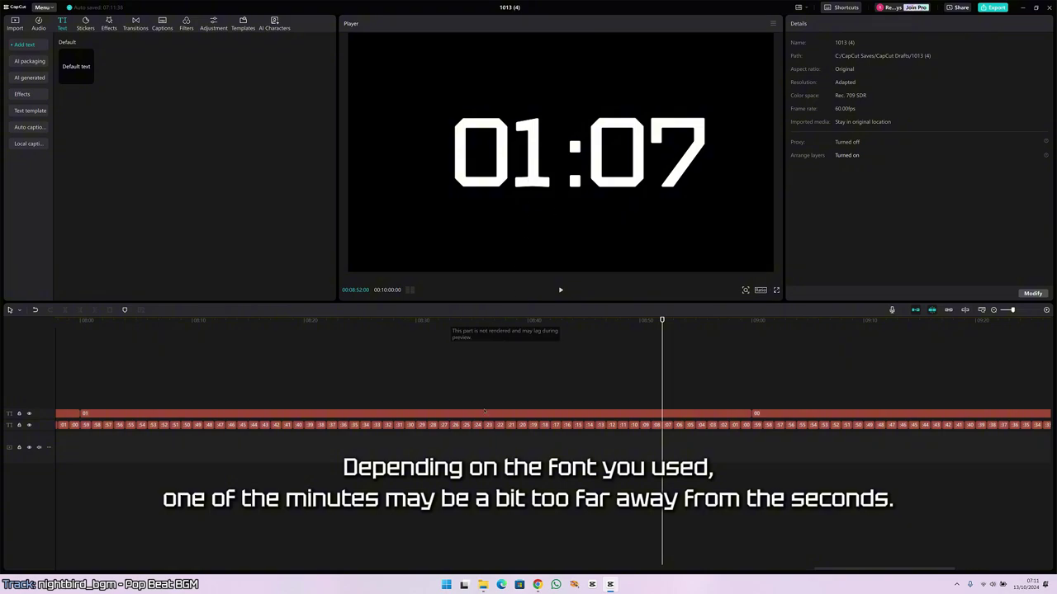
pyautogui.click(529, 170)
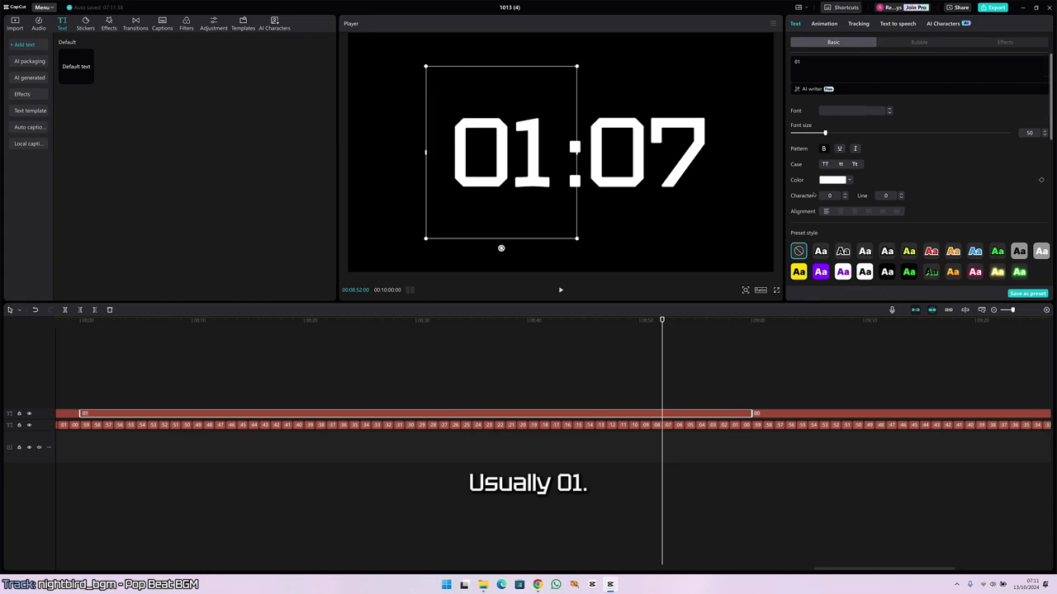
pyautogui.scroll(-3, 814, 195)
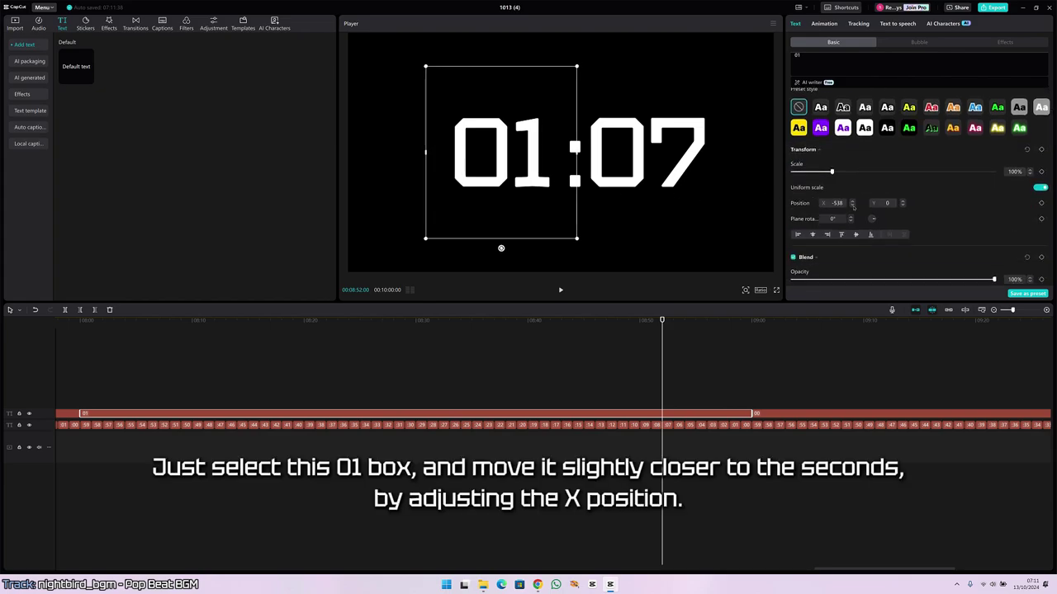
pyautogui.click(852, 205)
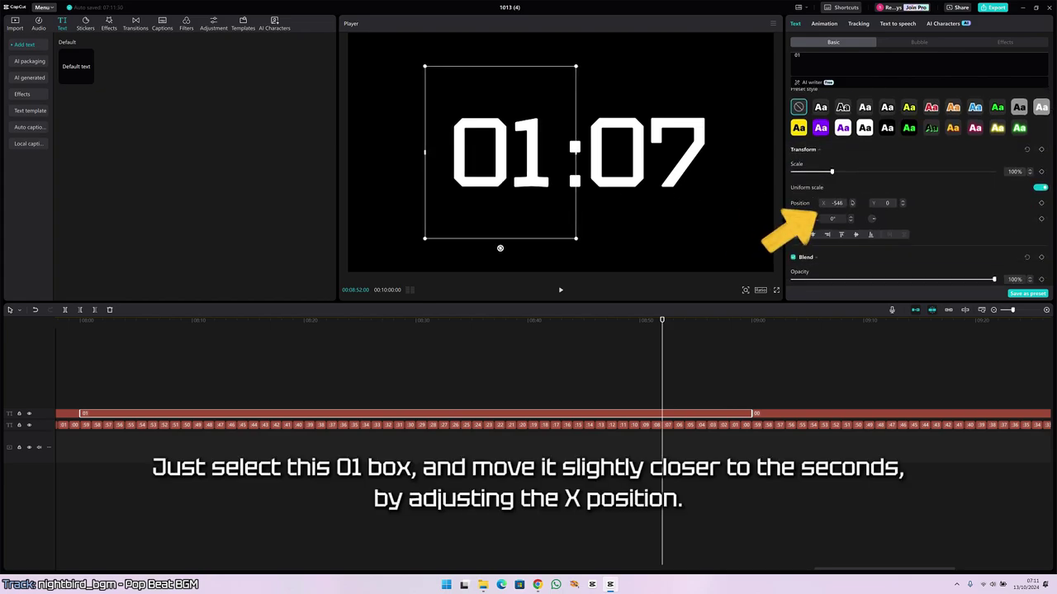
pyautogui.click(852, 200)
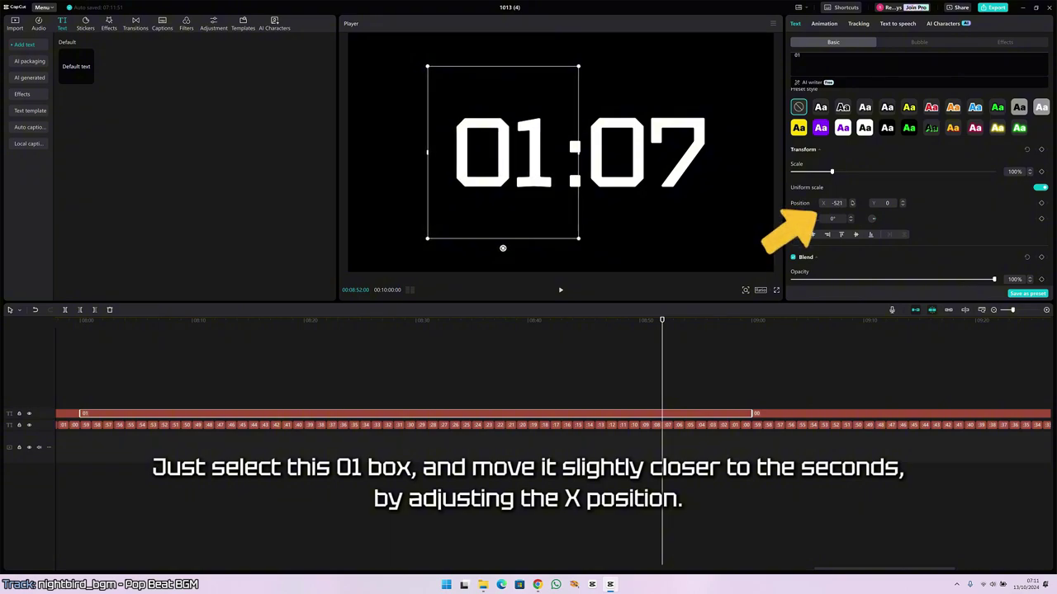
pyautogui.moveTo(852, 200); pyautogui.dragTo(852, 201)
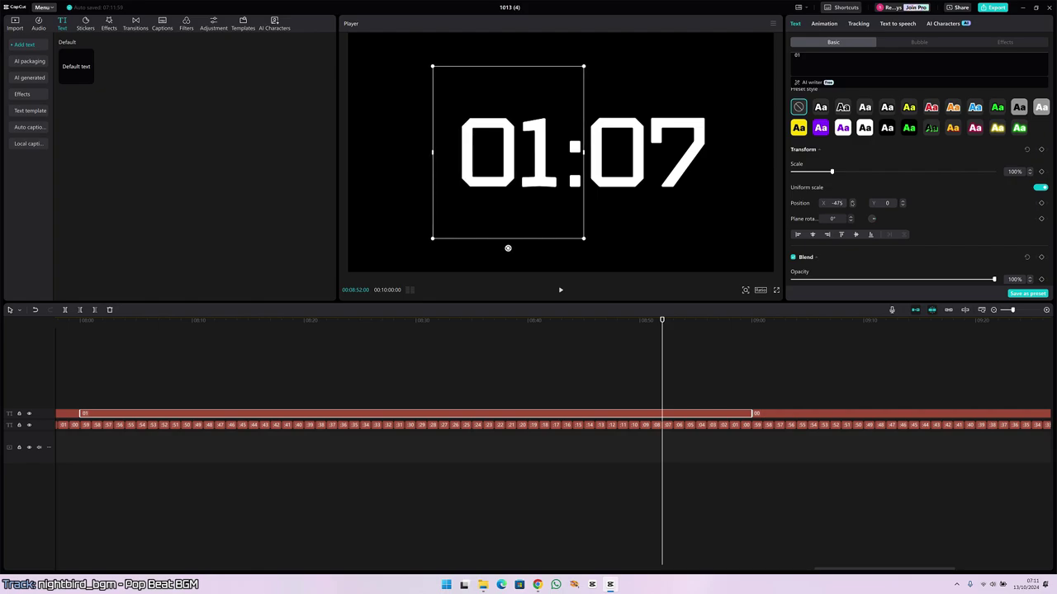
# - Play the countdown across the eight-minute mark to check the change from minute 02 to minute 01
pyautogui.click(577, 376)
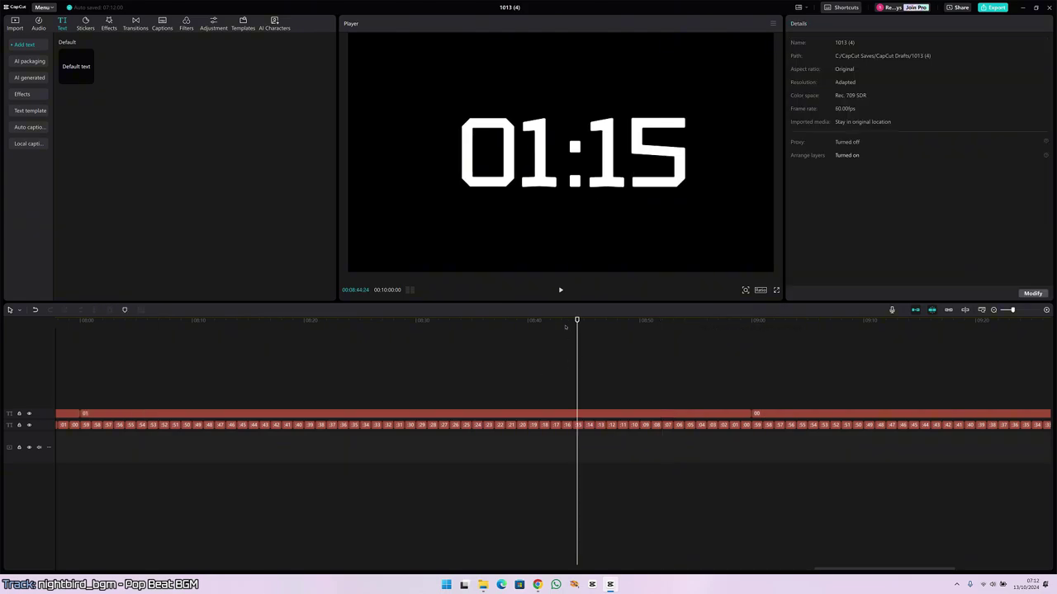
pyautogui.hscroll(-5, 578, 371)
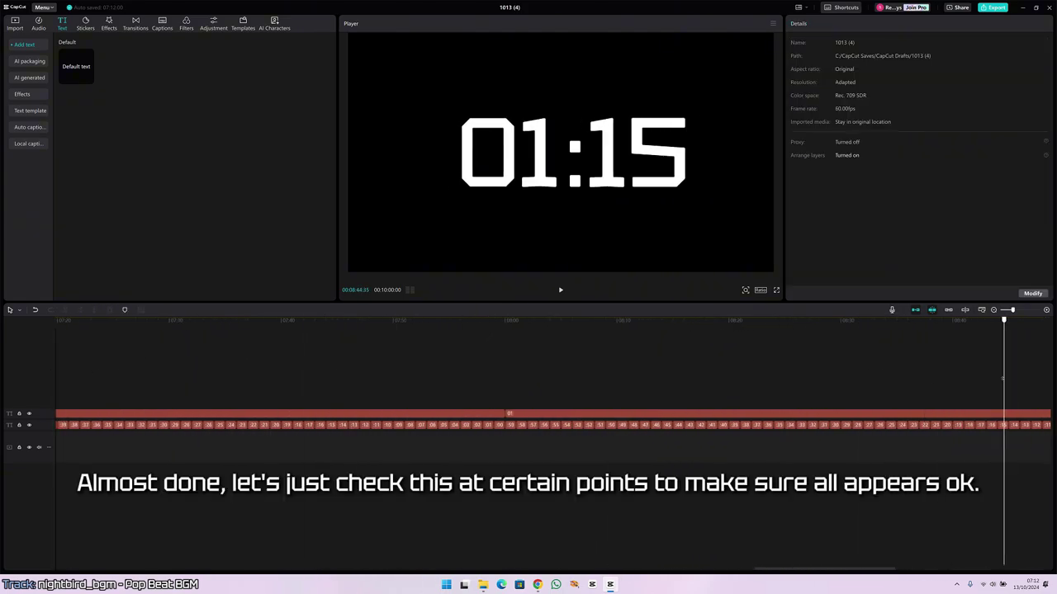
pyautogui.hscroll(5, 1003, 378)
pyautogui.hscroll(-5, 141, 379)
pyautogui.click(431, 394)
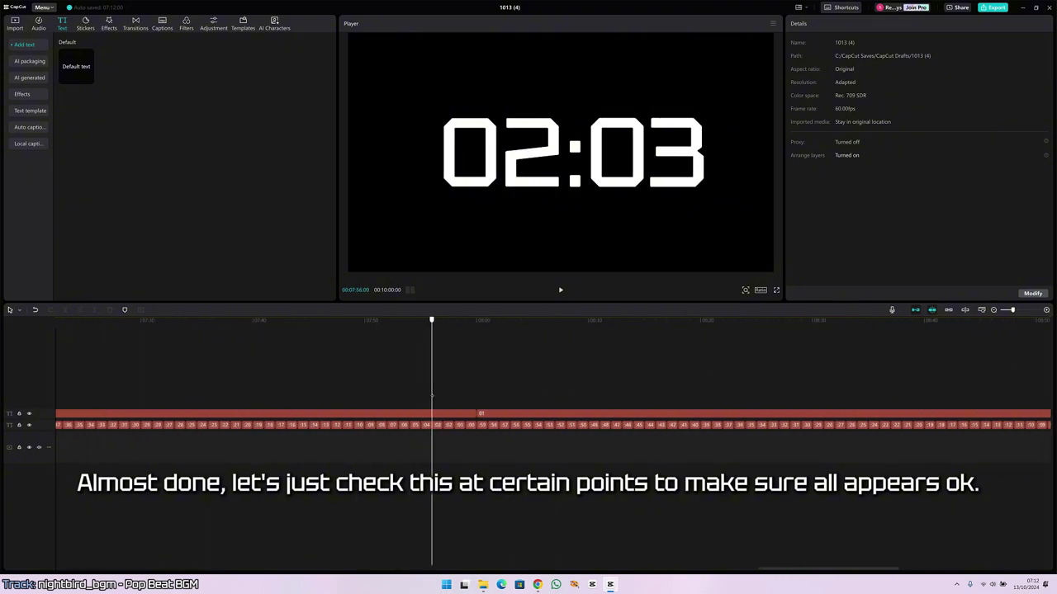
pyautogui.moveTo(431, 395); pyautogui.dragTo(455, 390)
pyautogui.press('space')
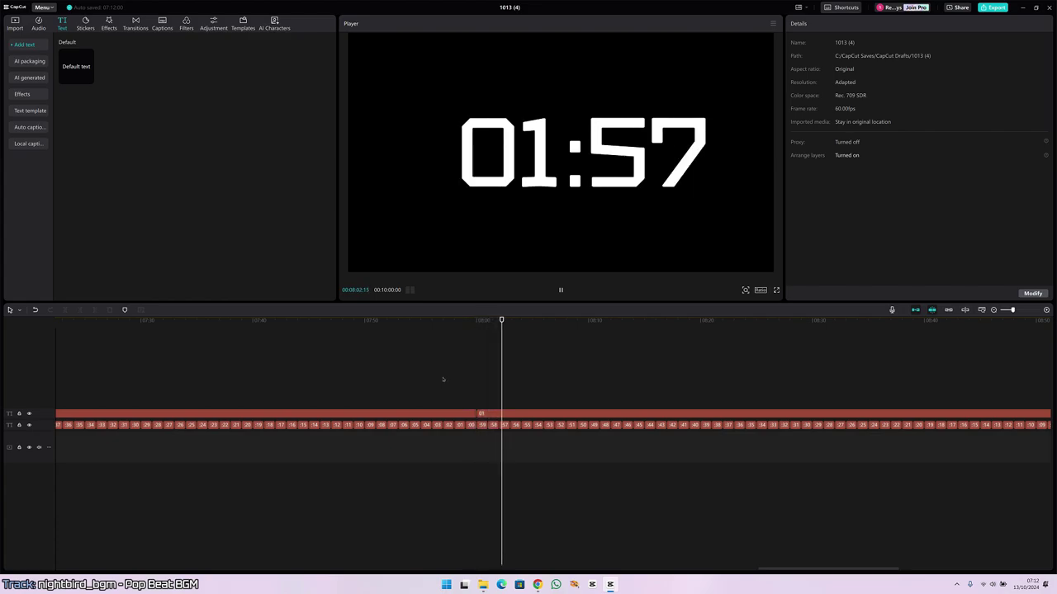
# - Play the countdown from just before the nine-minute mark and through parts of the final minute to check it
pyautogui.moveTo(508, 320); pyautogui.dragTo(456, 371)
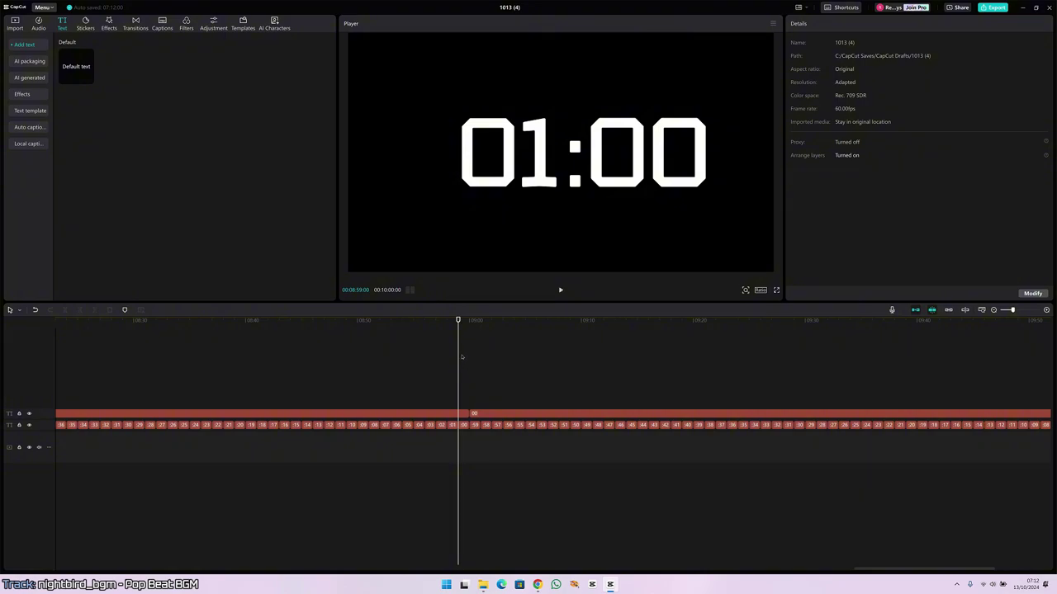
pyautogui.press('space')
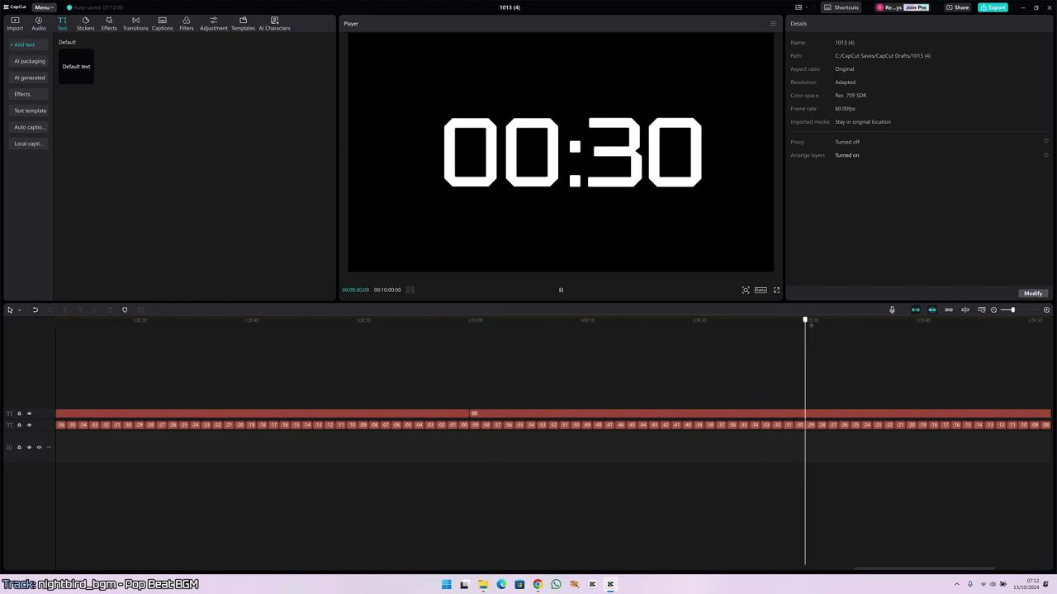
pyautogui.click(729, 368)
pyautogui.click(715, 369)
pyautogui.press('space')
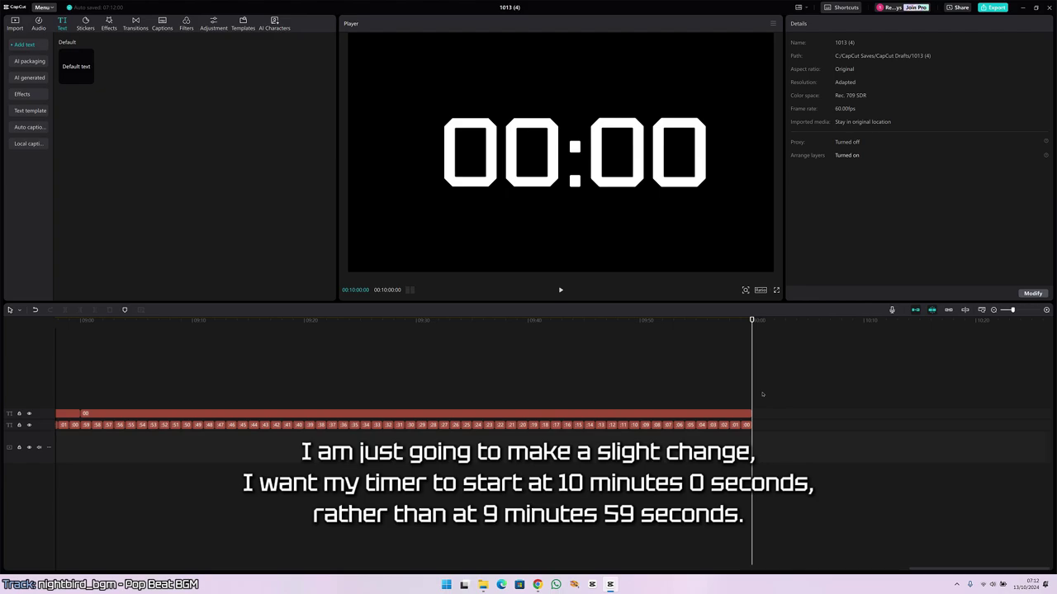
# - Add a "10:00" text clip in the countdown's style at the very start of the timeline
pyautogui.scroll(-5, 721, 365)
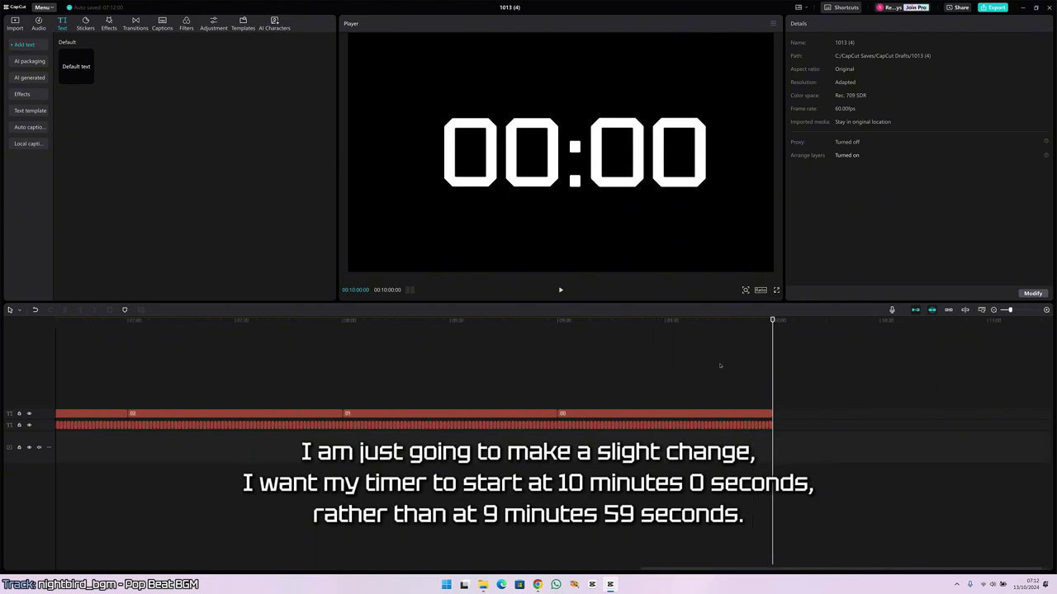
pyautogui.scroll(-1, 593, 370)
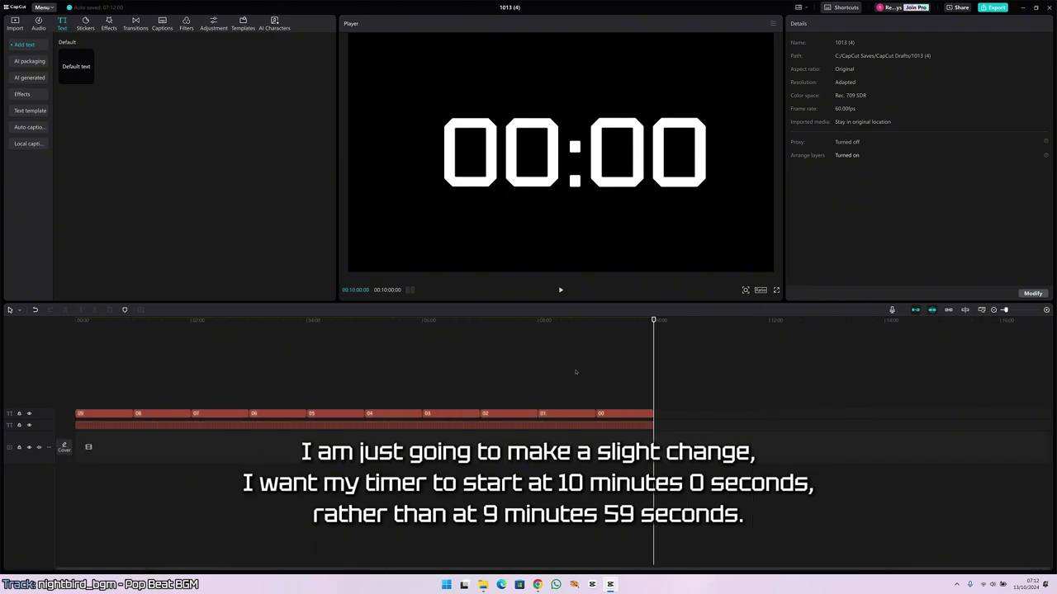
pyautogui.click(76, 326)
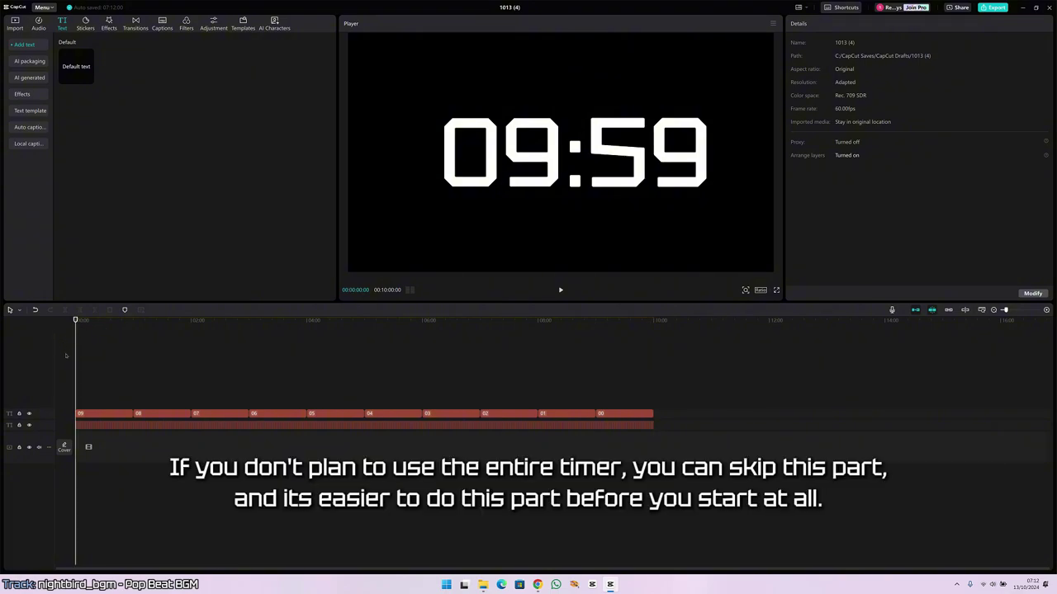
pyautogui.scroll(5, 82, 413)
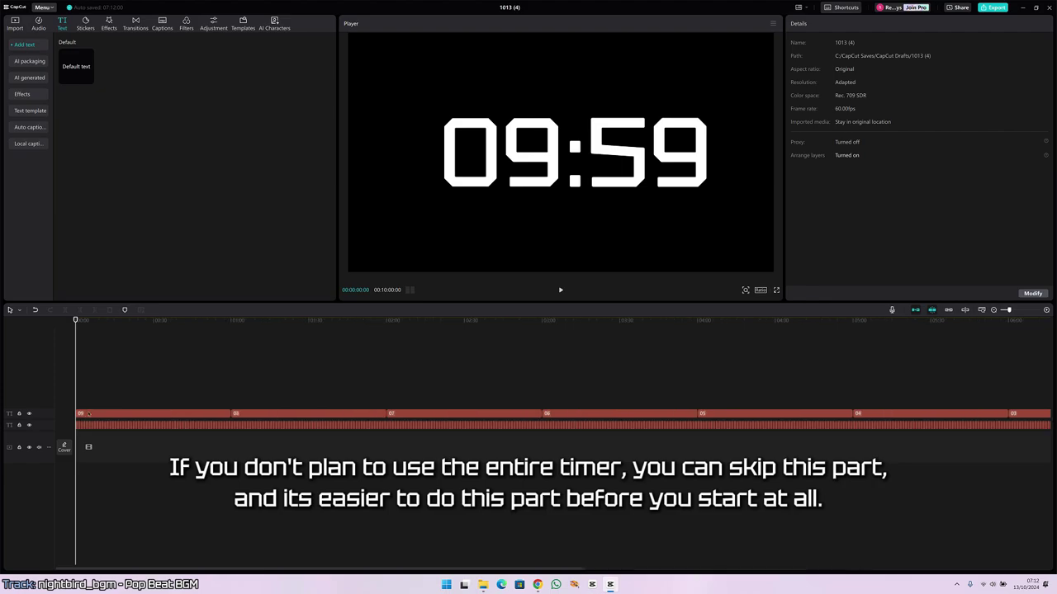
pyautogui.scroll(2, 89, 404)
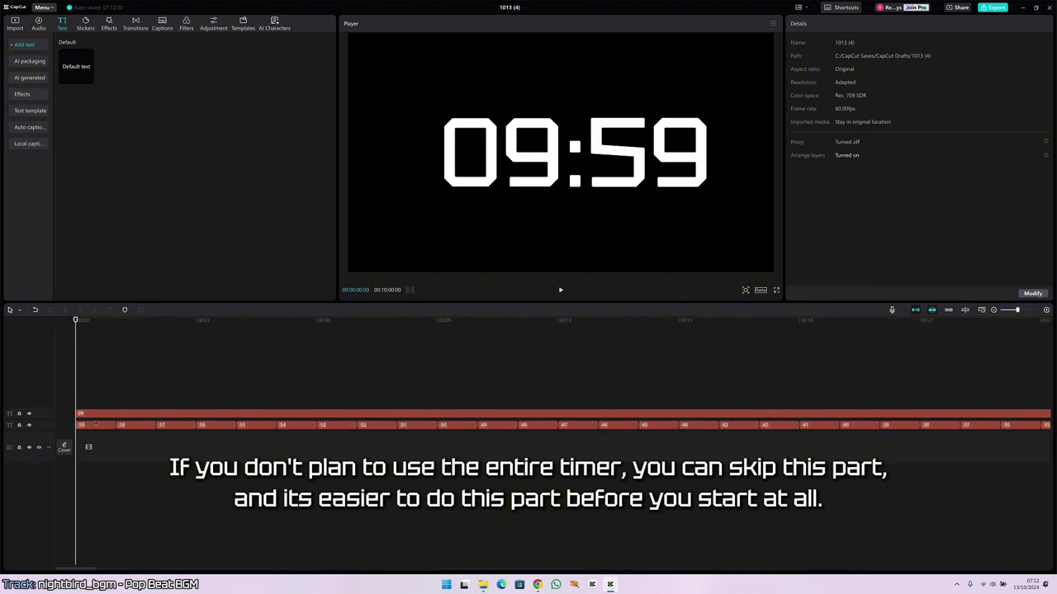
pyautogui.click(95, 424)
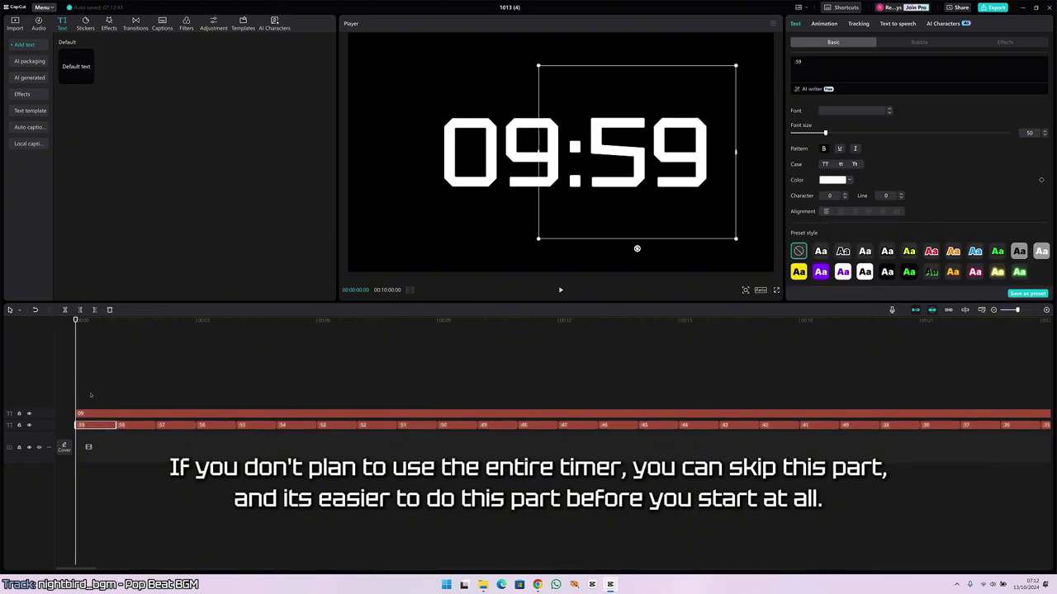
pyautogui.click(91, 396)
pyautogui.hotkey('ctrl', 'v')
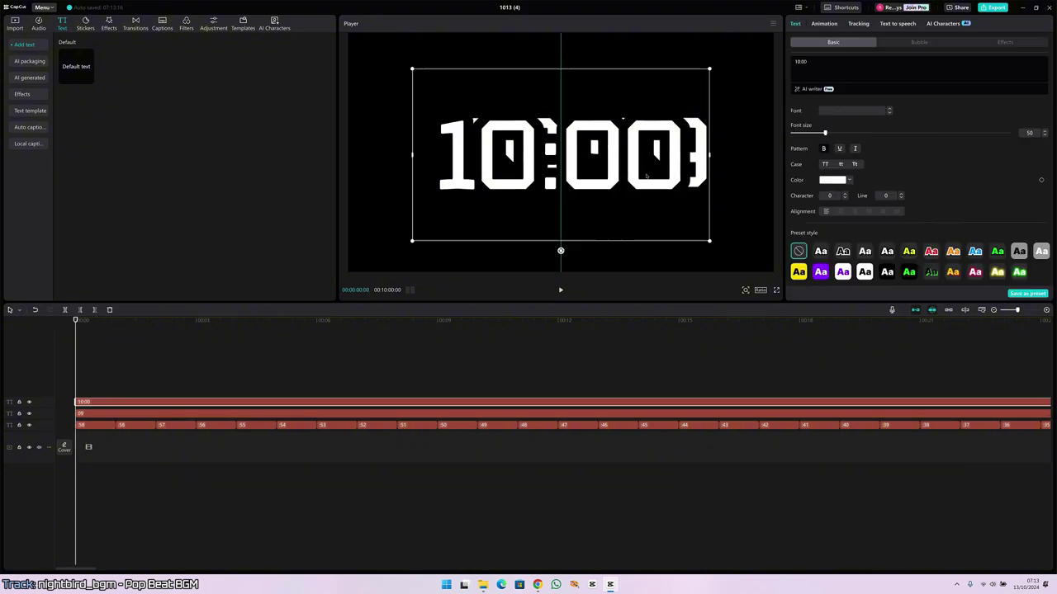
# - Trim the "10:00" clip to one second and place the rest of the countdown directly after it
pyautogui.hotkey('ctrl', 'z')
pyautogui.hotkey('ctrl', 'z')
pyautogui.hotkey('ctrl', 'z')
pyautogui.scroll(-3, 464, 411)
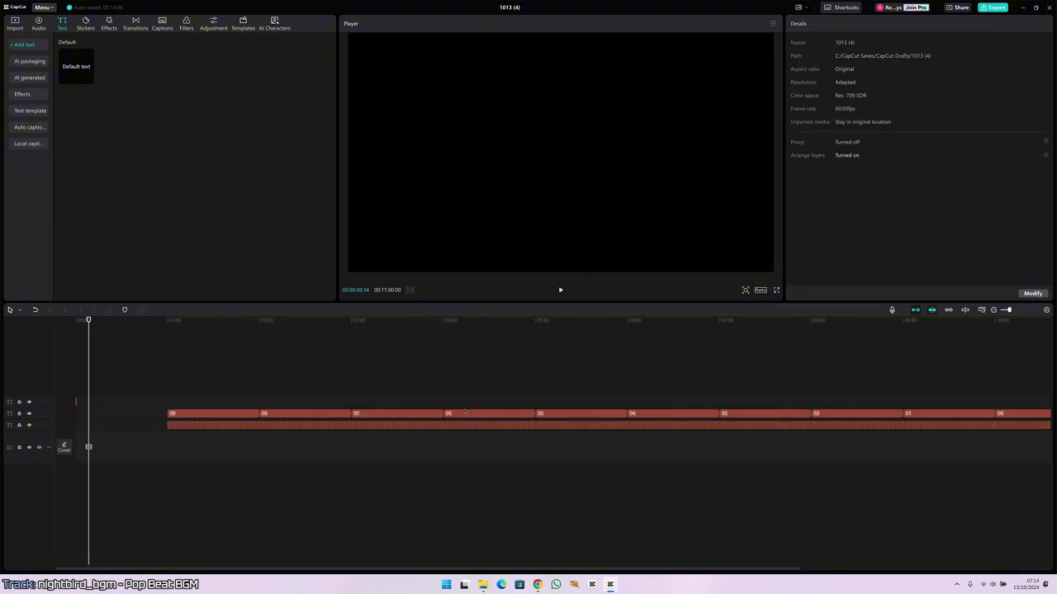
pyautogui.hotkey('ctrl', 'z')
# - Play the opening seconds to check the change from "10:00" to "09:59", and return to the start
pyautogui.scroll(5, 465, 411)
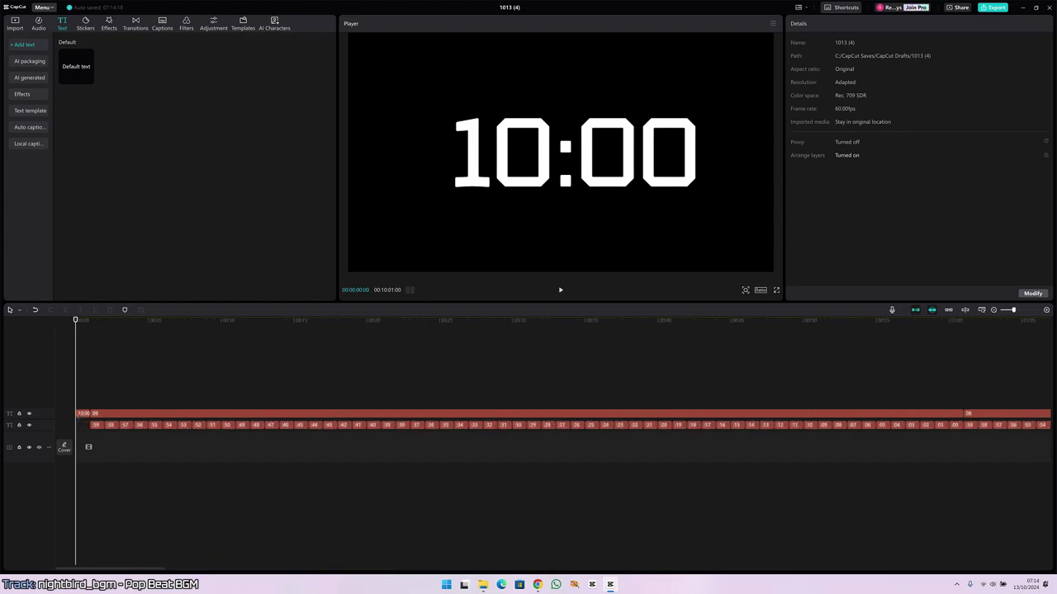
pyautogui.scroll(2, 65, 400)
pyautogui.press('space')
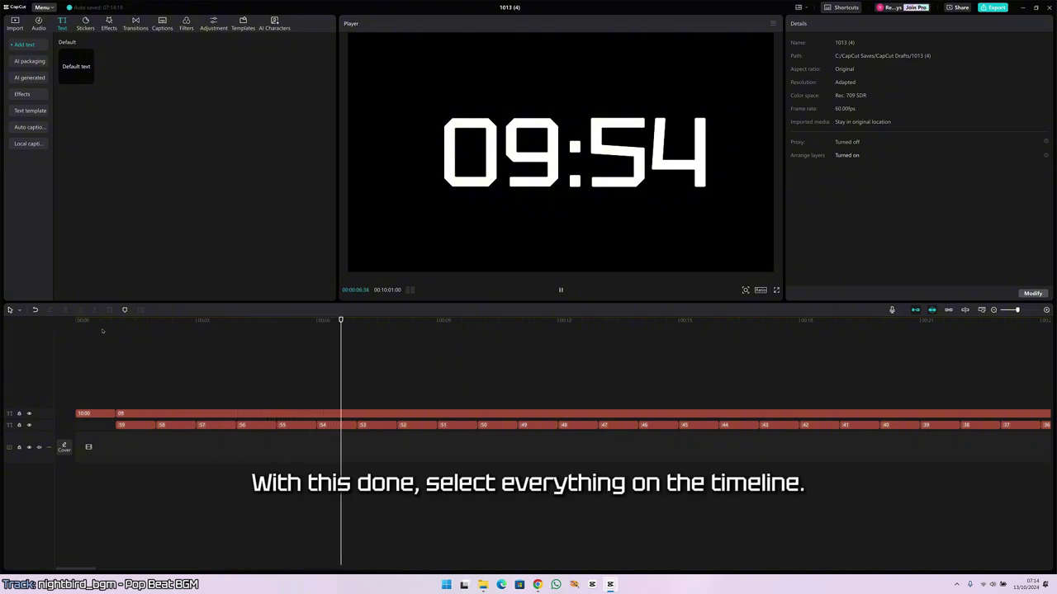
pyautogui.click(74, 331)
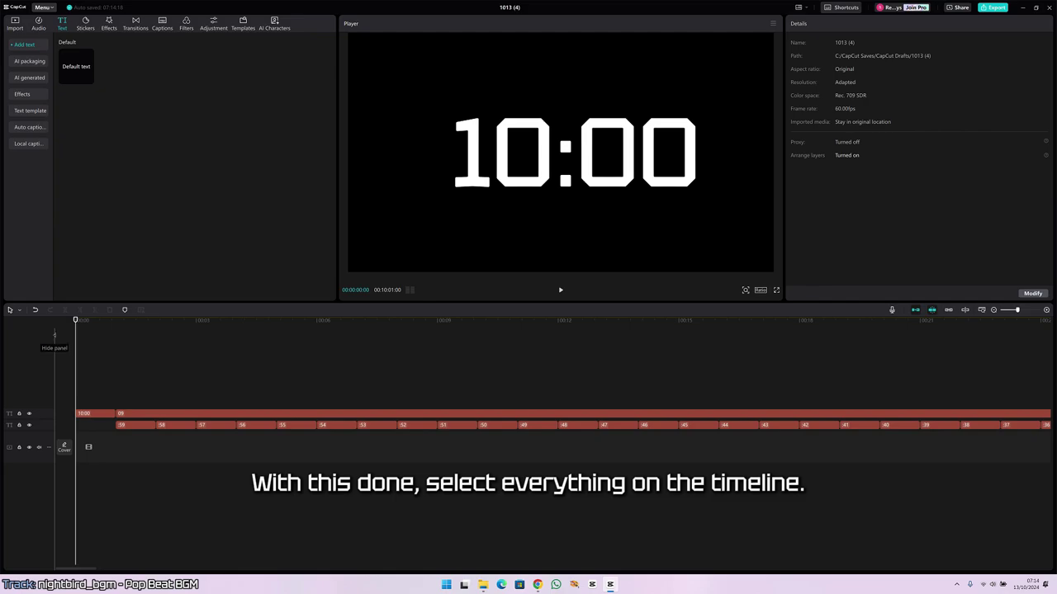
# - Select all the text clips on the timeline and combine them into a compound clip
pyautogui.scroll(-5, 528, 396)
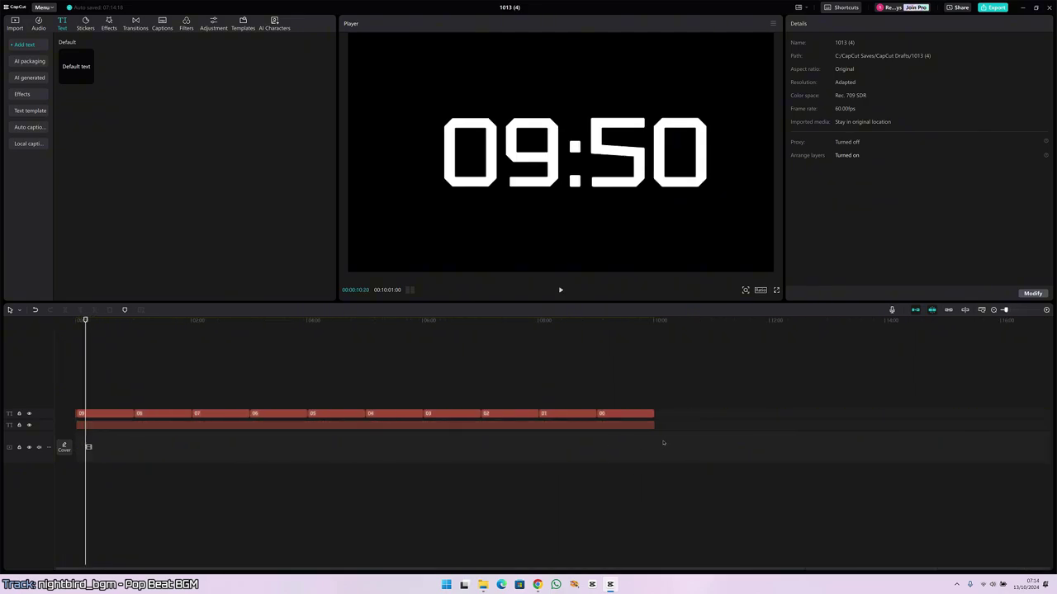
pyautogui.moveTo(662, 438); pyautogui.dragTo(95, 420)
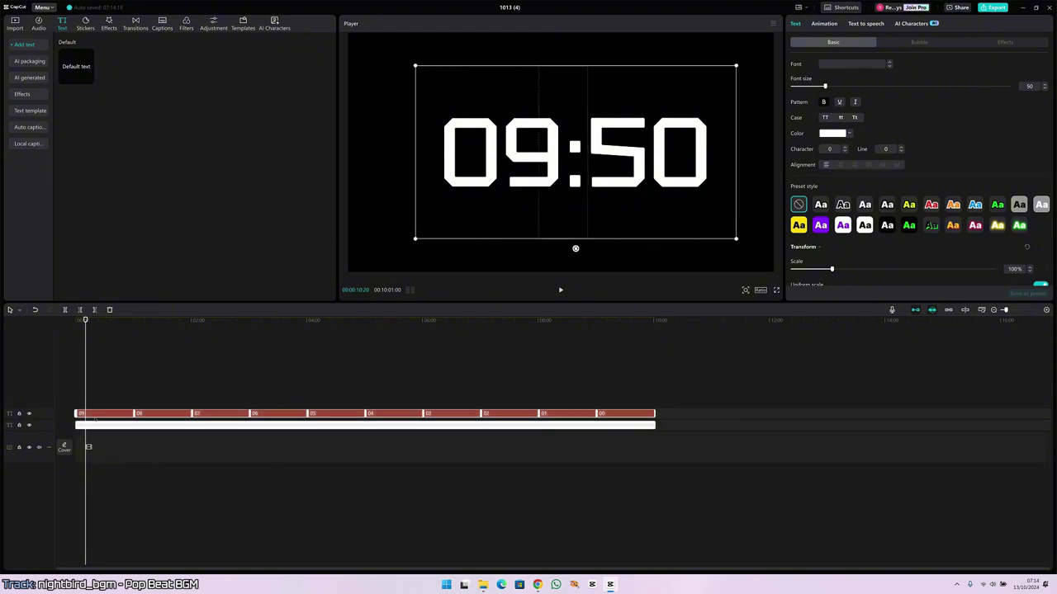
pyautogui.rightClick(260, 419)
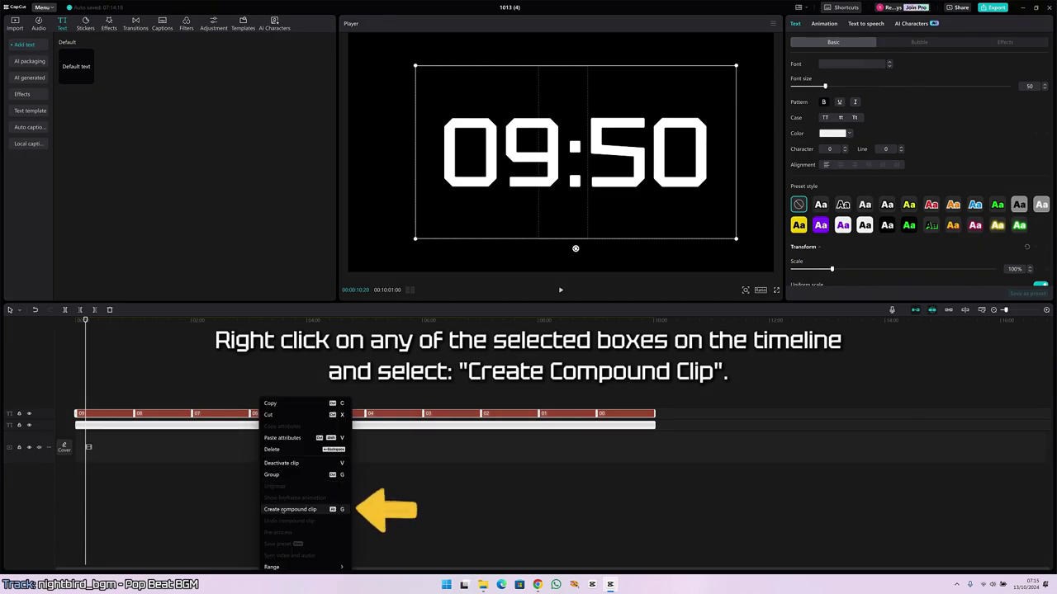
pyautogui.click(282, 509)
pyautogui.click(110, 413)
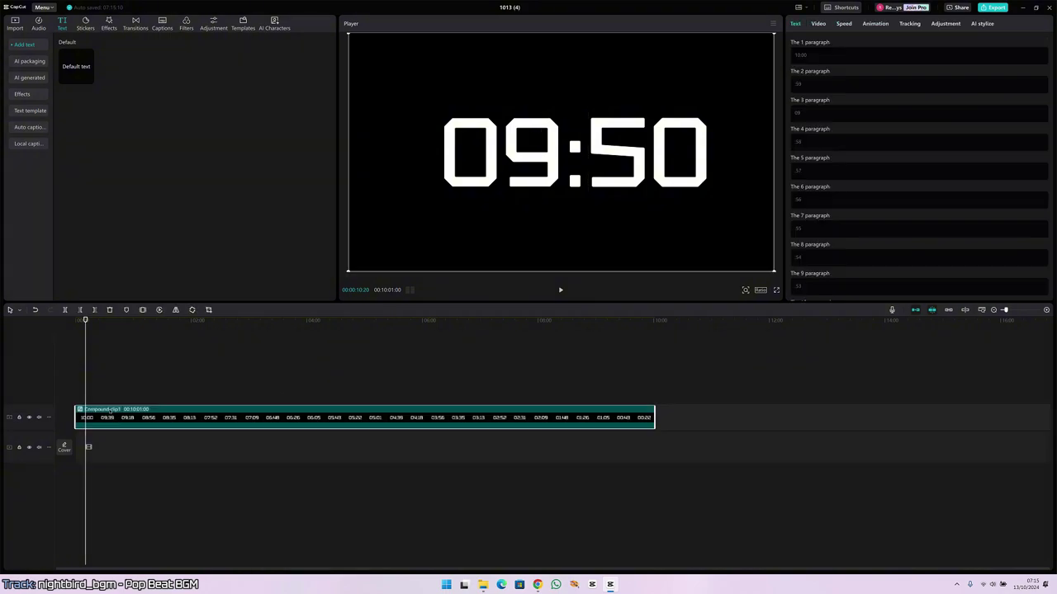
# - Play the first few seconds of the compound clip to check the countdown
pyautogui.click(102, 382)
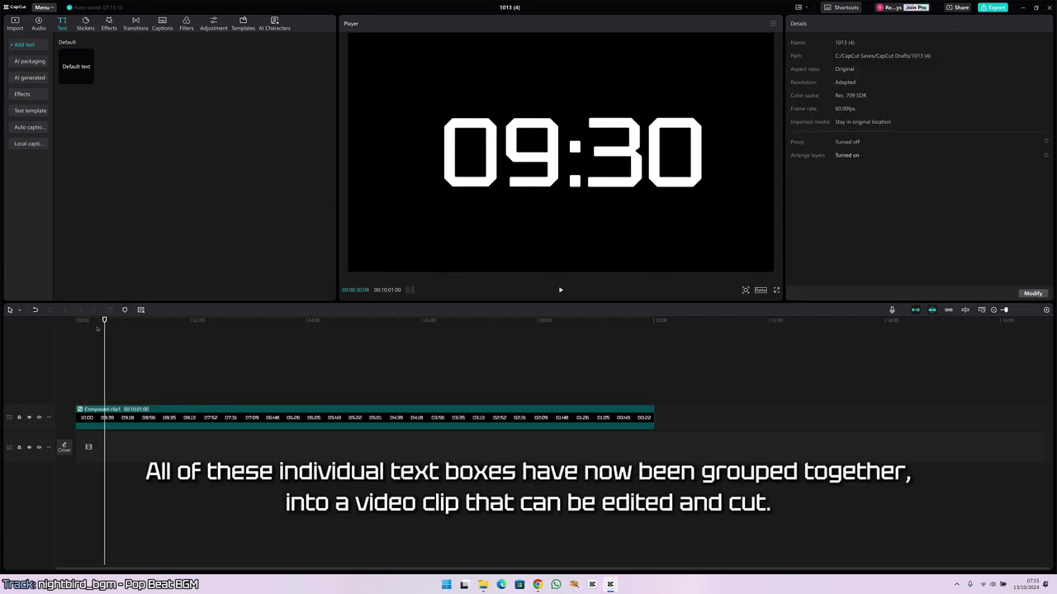
pyautogui.moveTo(96, 329); pyautogui.dragTo(76, 330)
pyautogui.press('space')
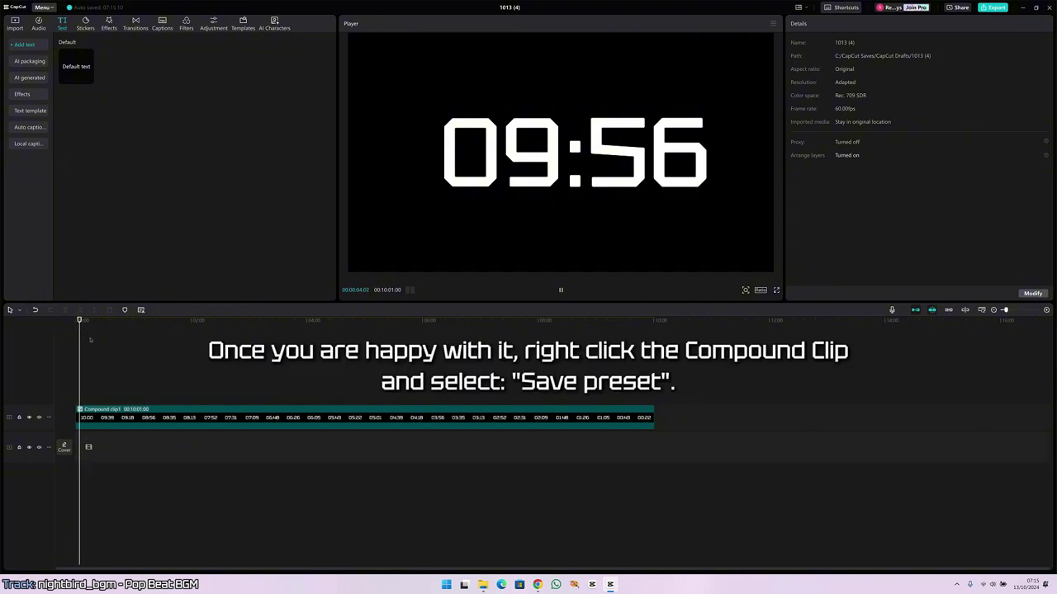
pyautogui.press('space')
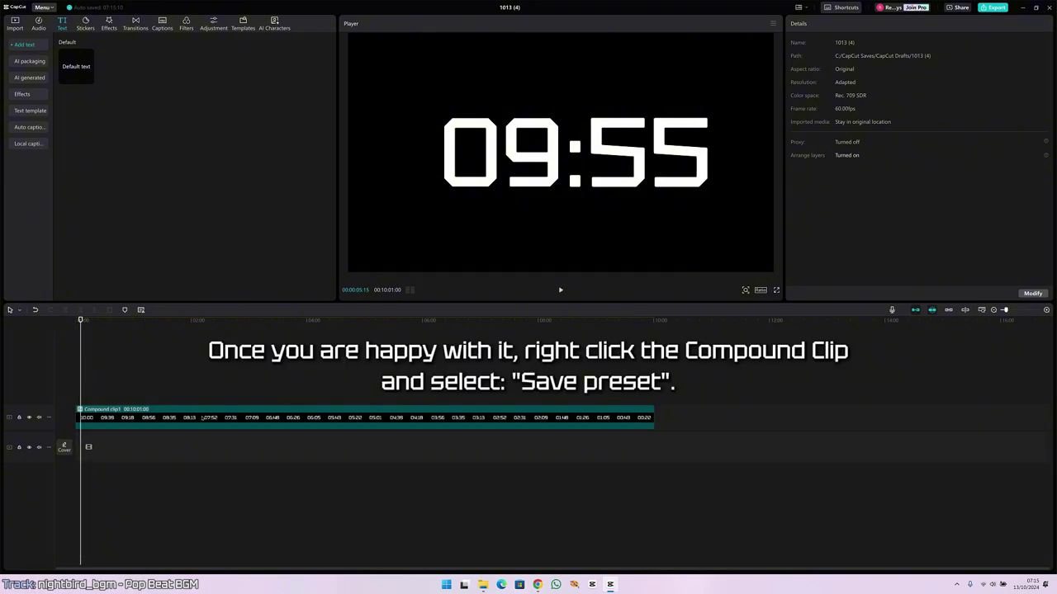
# - Save the countdown compound clip on the timeline as a preset
pyautogui.click(199, 417)
pyautogui.rightClick(202, 420)
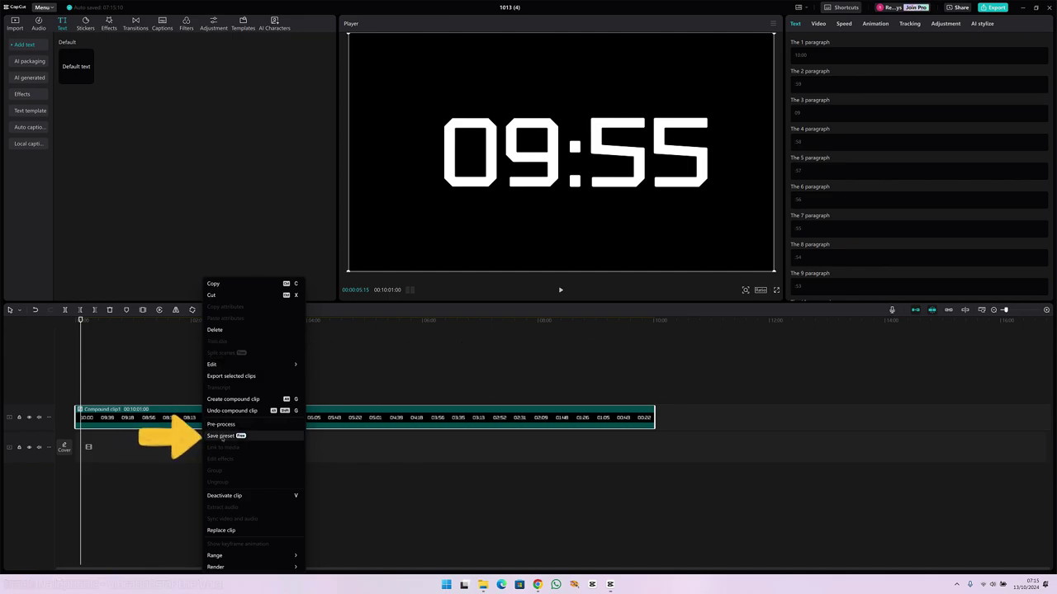
pyautogui.click(221, 437)
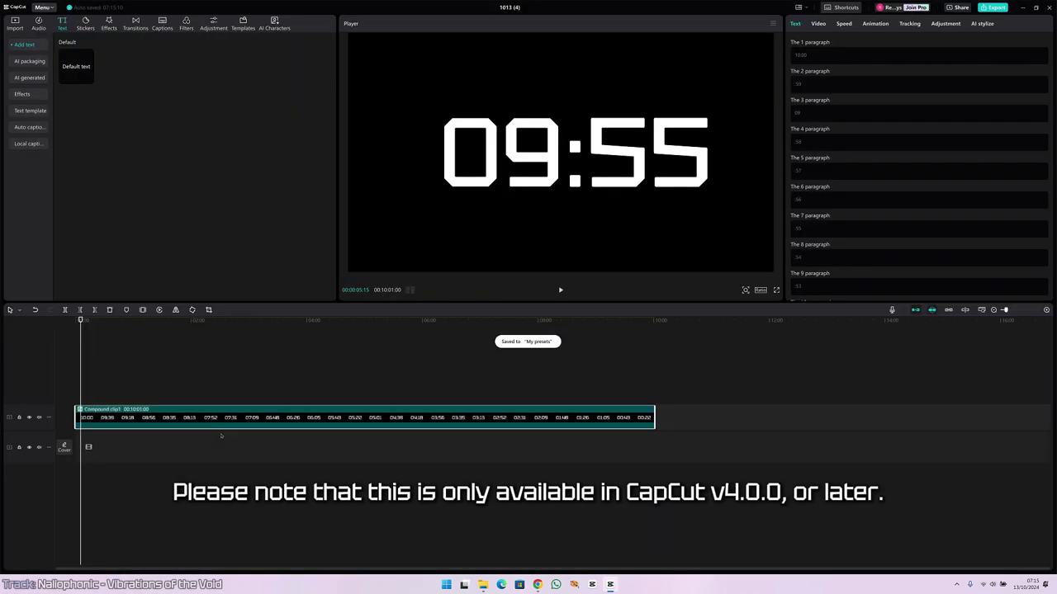
# - Rename the newly saved 10:00 countdown among your presets as "10m Timer"
pyautogui.click(15, 26)
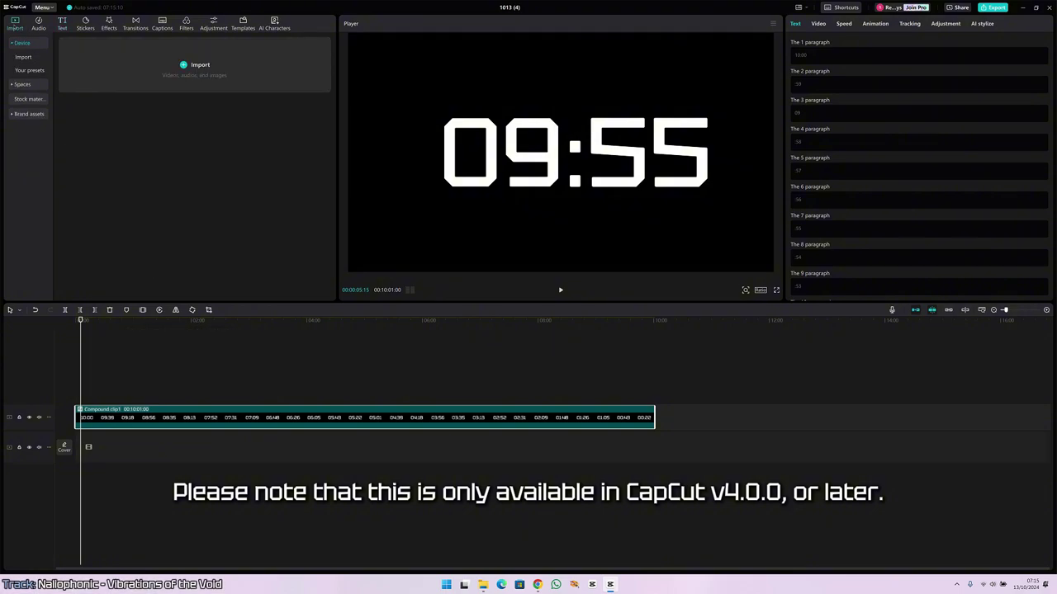
pyautogui.click(30, 70)
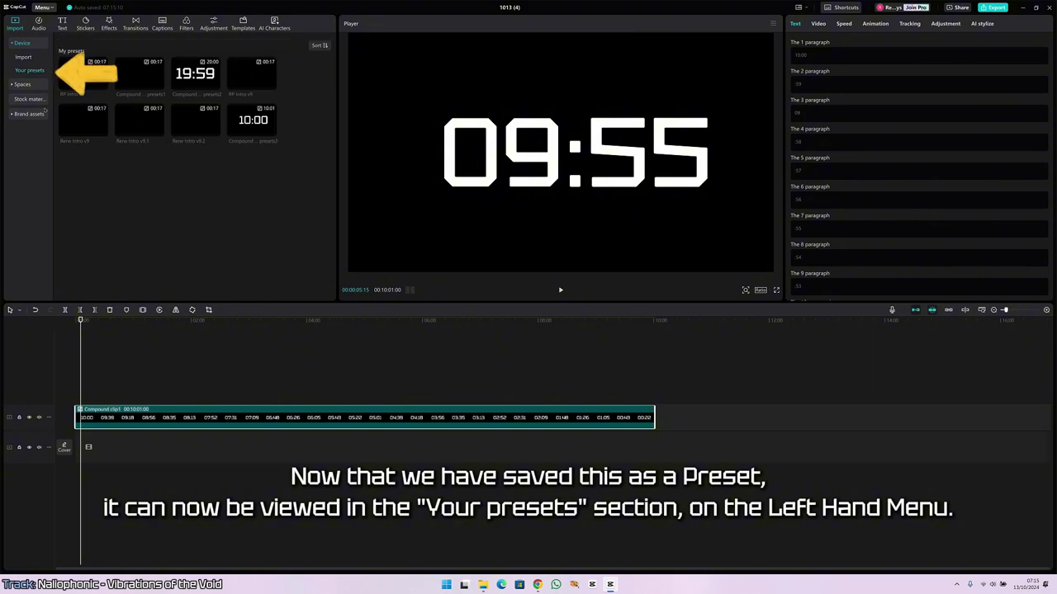
pyautogui.moveTo(253, 126)
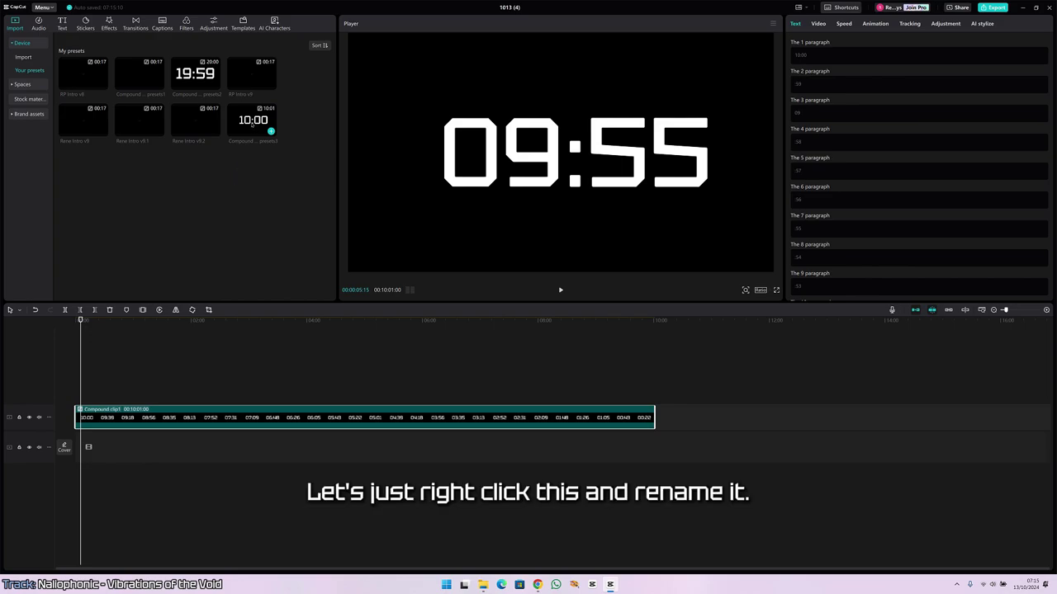
pyautogui.click(252, 124)
pyautogui.rightClick(253, 125)
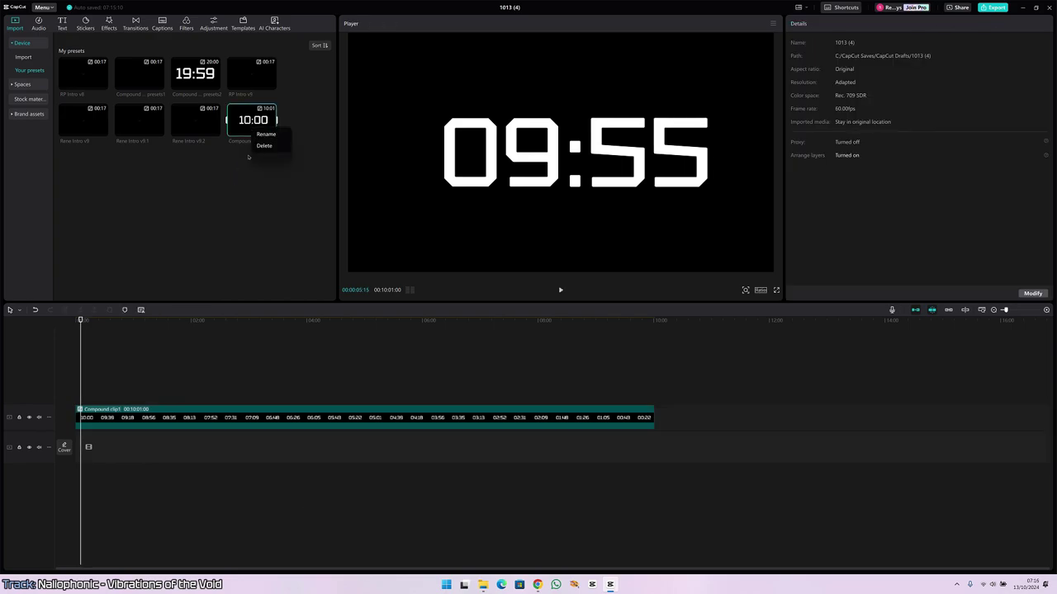
pyautogui.click(255, 135)
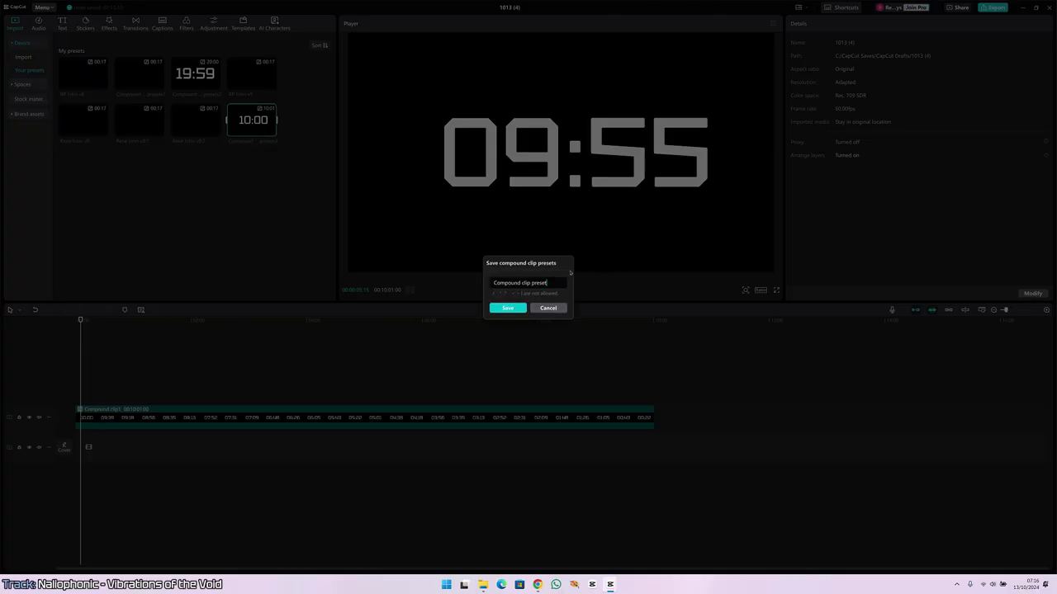
pyautogui.hotkey('ctrl', 'a')
pyautogui.write('10m Tim')
pyautogui.press('Return')
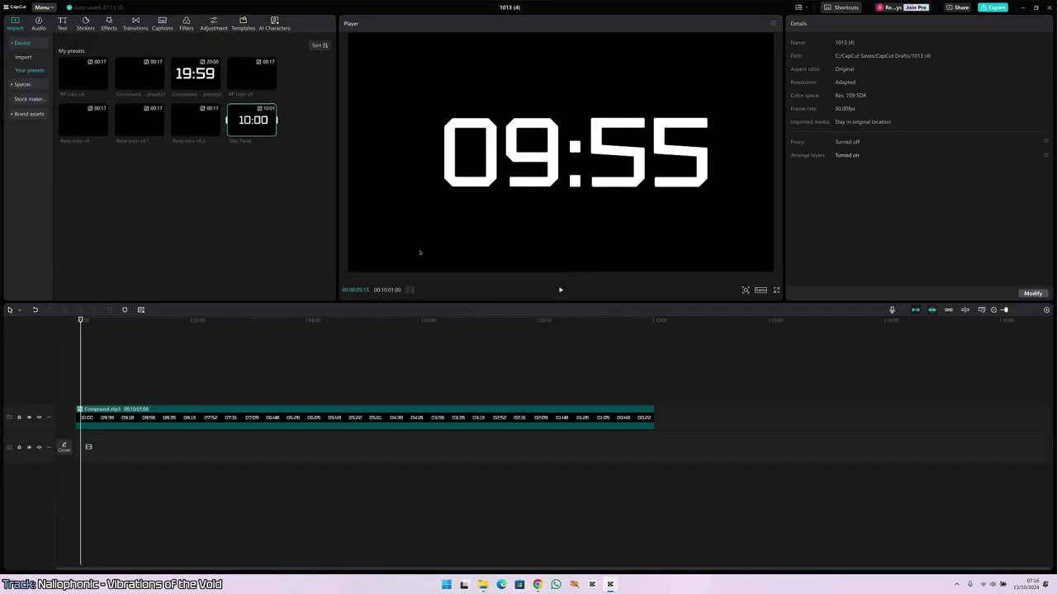
# - Return to the home page and create a new video project
pyautogui.click(50, 7)
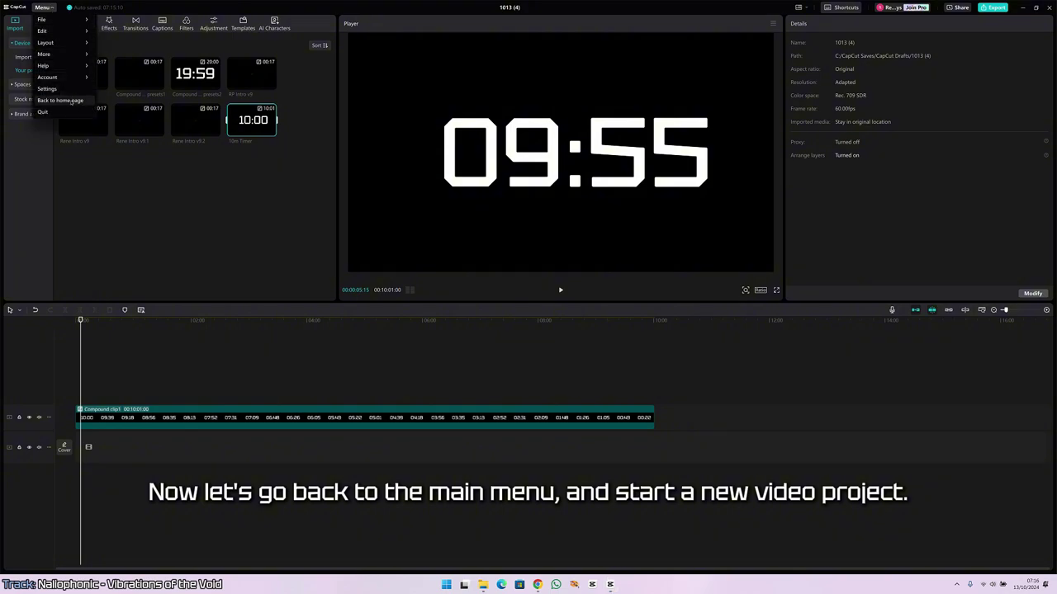
pyautogui.click(71, 100)
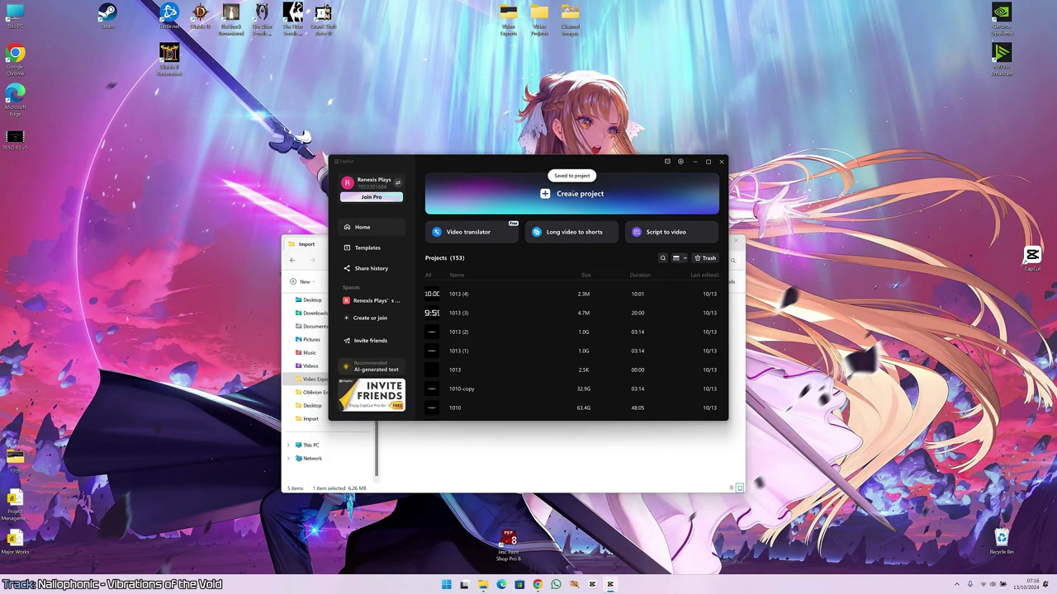
pyautogui.hotkey('alt', 'F4')
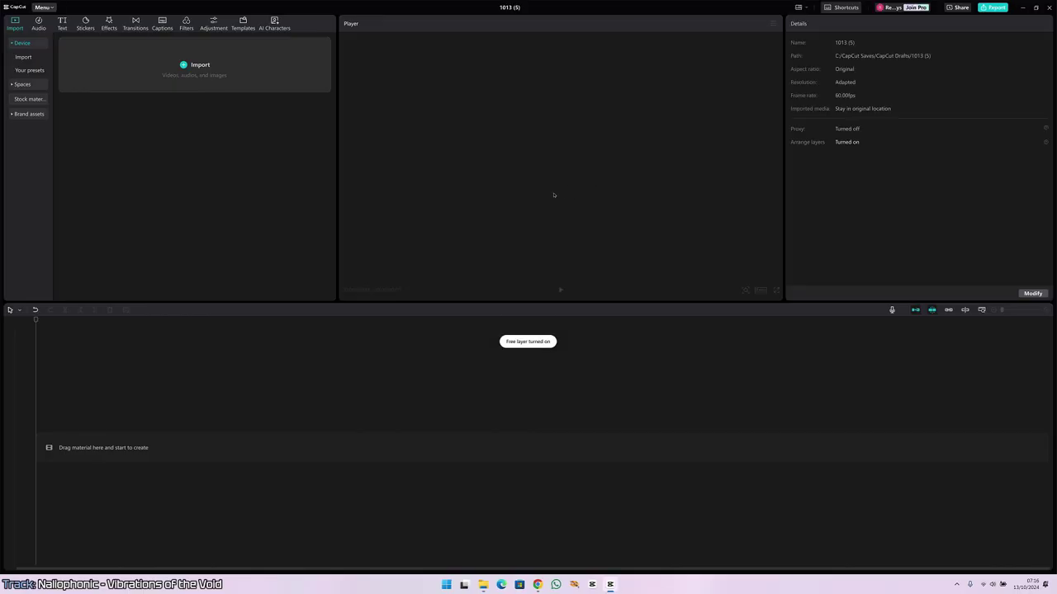
# - Import the "TESS 02 Intro" video from the Import folder and add it to the timeline
pyautogui.click(200, 77)
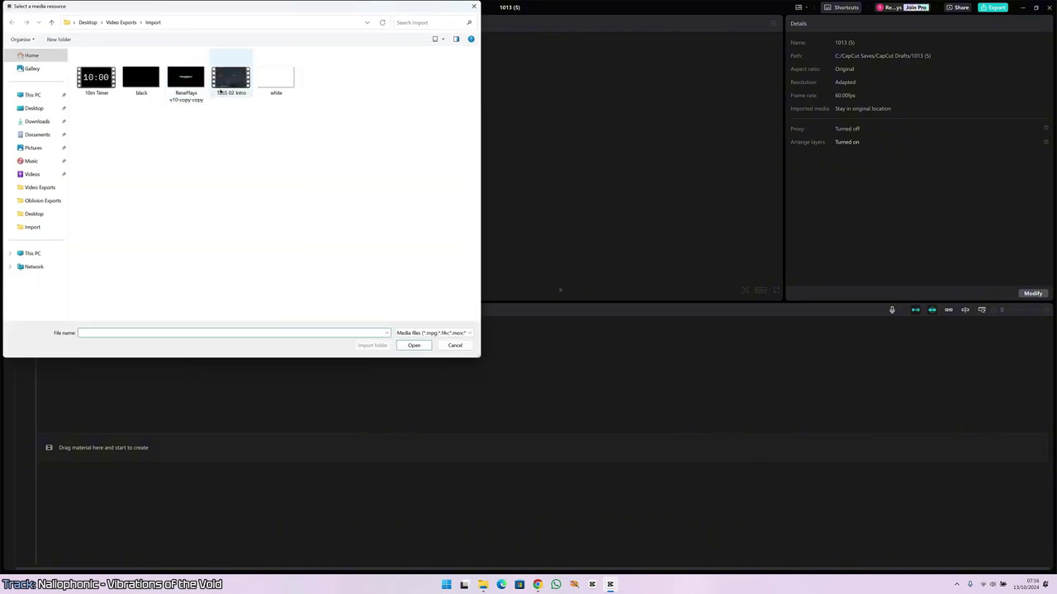
pyautogui.doubleClick(223, 80)
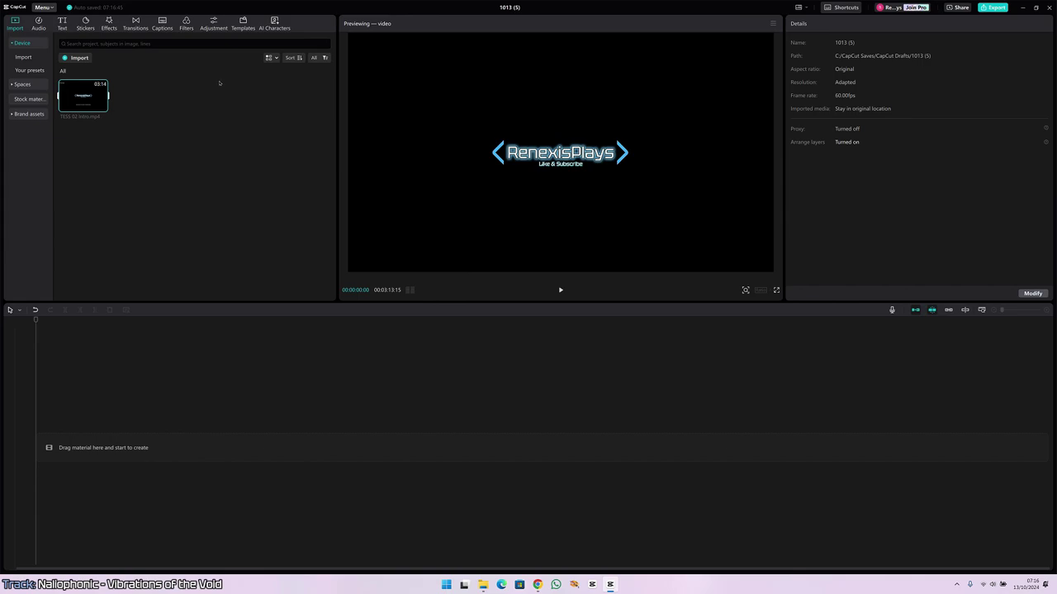
pyautogui.click(103, 107)
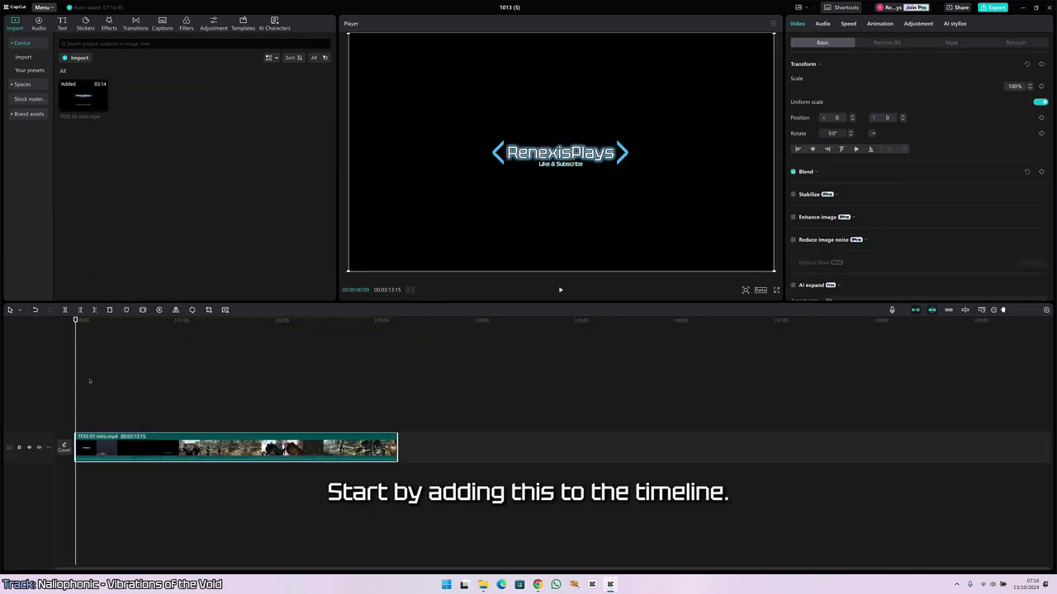
# - Place the "10m Timer" preset on a layer above the intro video, starting at the beginning of the timeline
pyautogui.click(89, 380)
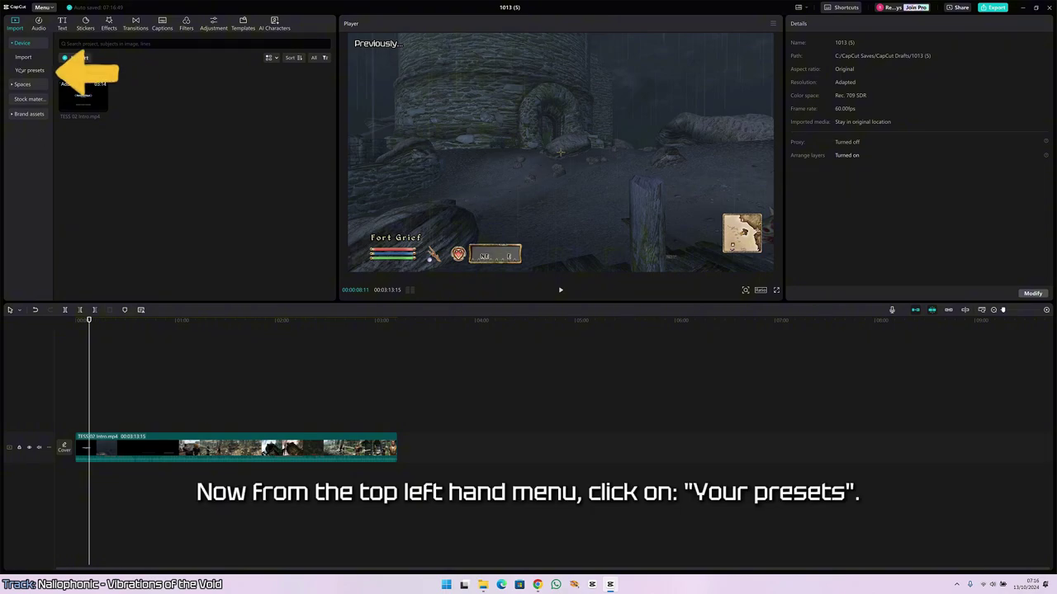
pyautogui.click(19, 71)
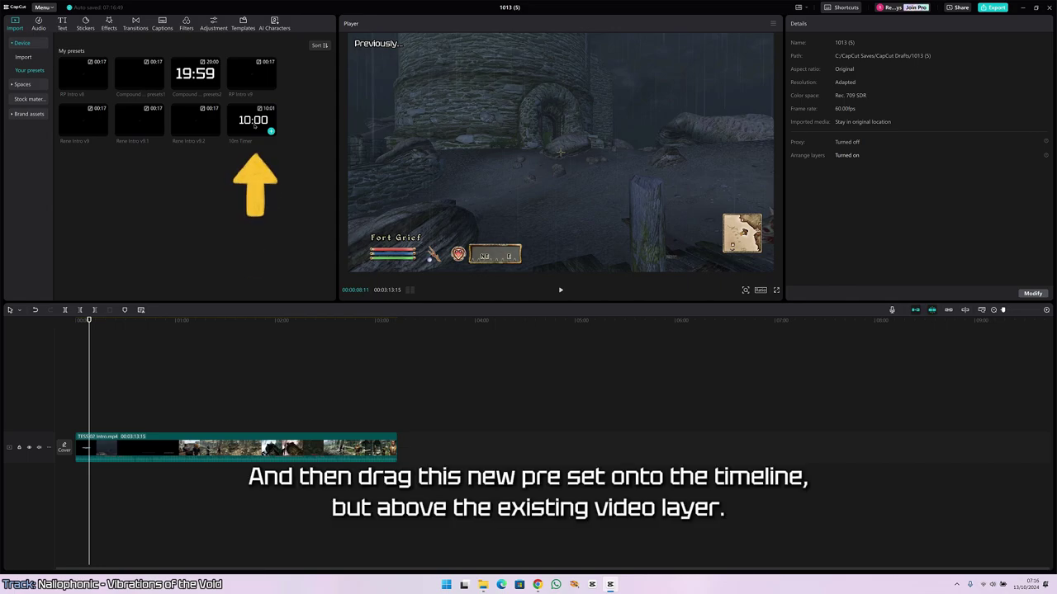
pyautogui.moveTo(254, 126); pyautogui.dragTo(76, 420)
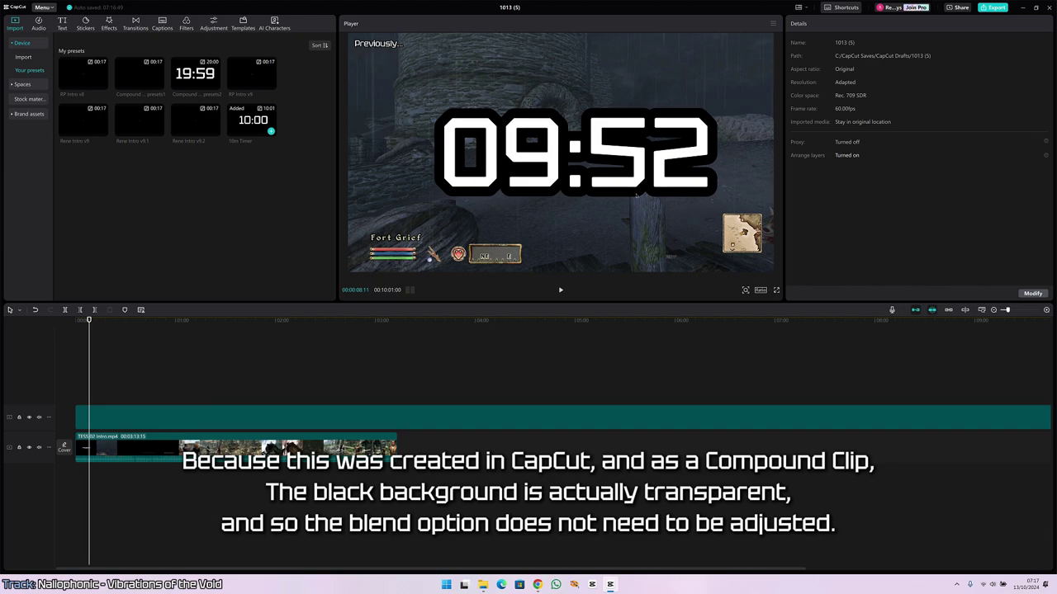
pyautogui.click(691, 114)
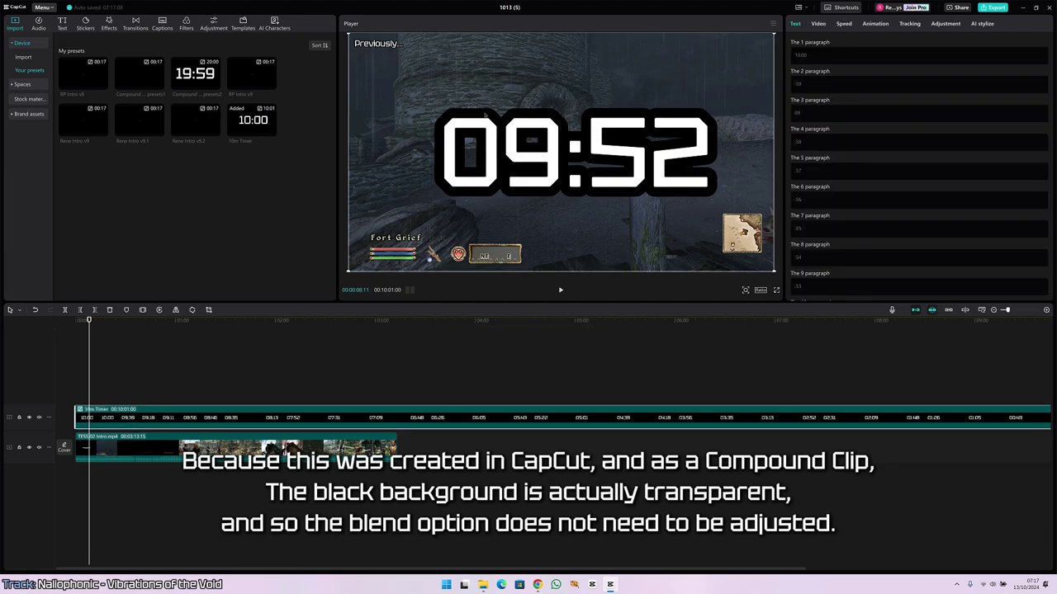
# - Split the timer clip at 00:06:50:31, where the countdown reads 03:10
pyautogui.click(415, 393)
pyautogui.moveTo(390, 321); pyautogui.dragTo(397, 320)
pyautogui.hscroll(5, 453, 336)
pyautogui.click(436, 417)
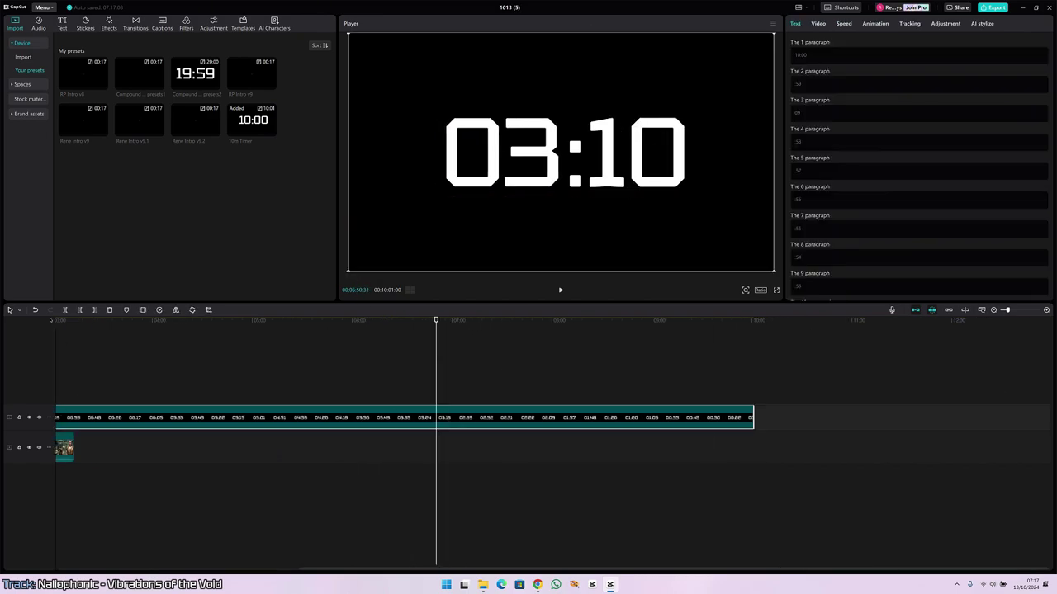
pyautogui.click(64, 310)
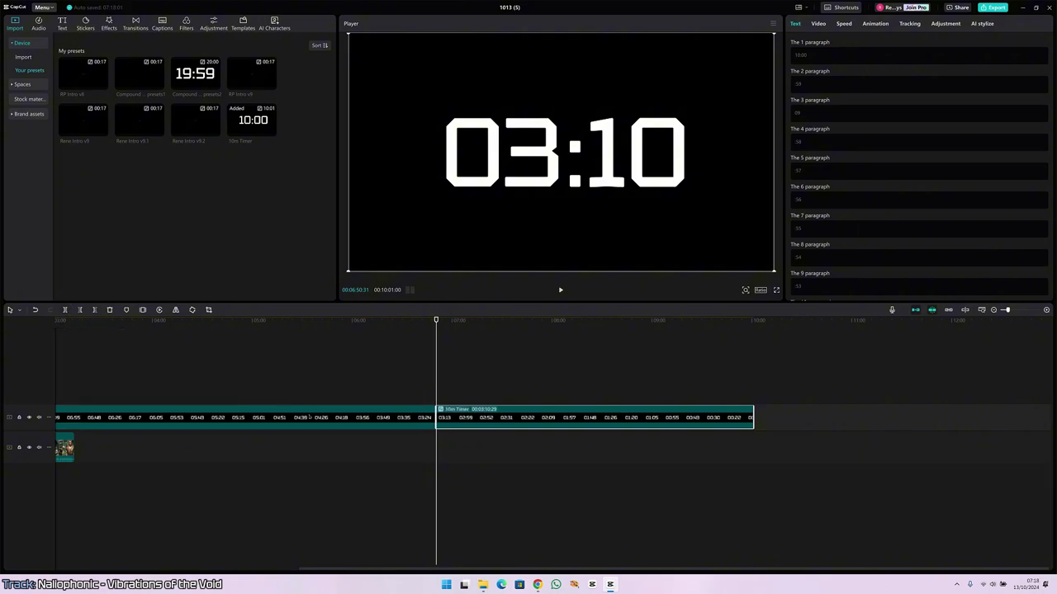
# - Delete the timer part before the split and move the remaining part so that it ends together with the intro video
pyautogui.click(307, 417)
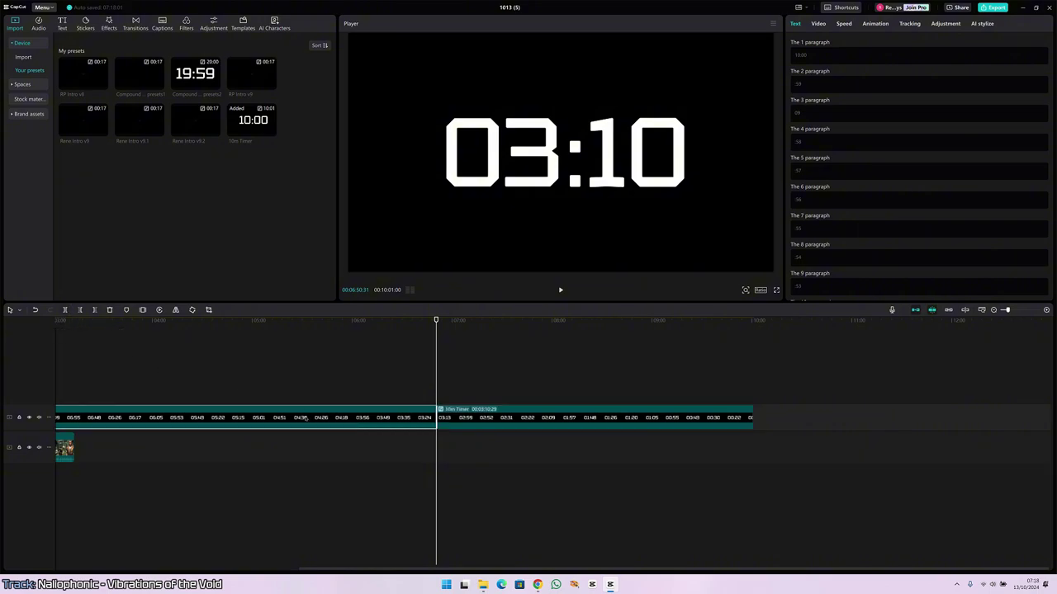
pyautogui.press('Delete')
pyautogui.moveTo(467, 417); pyautogui.dragTo(113, 417)
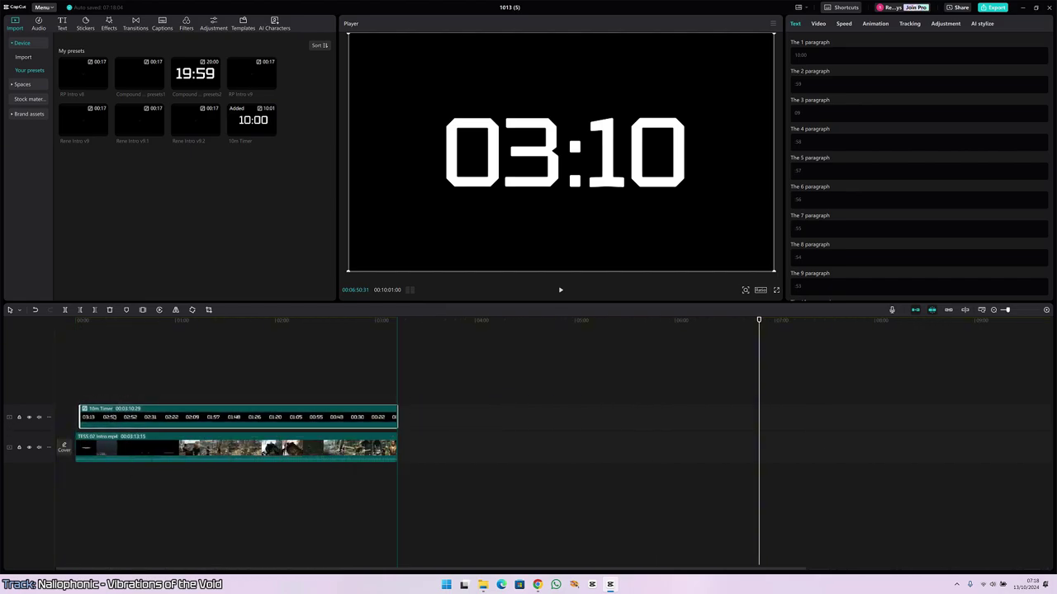
pyautogui.click(402, 361)
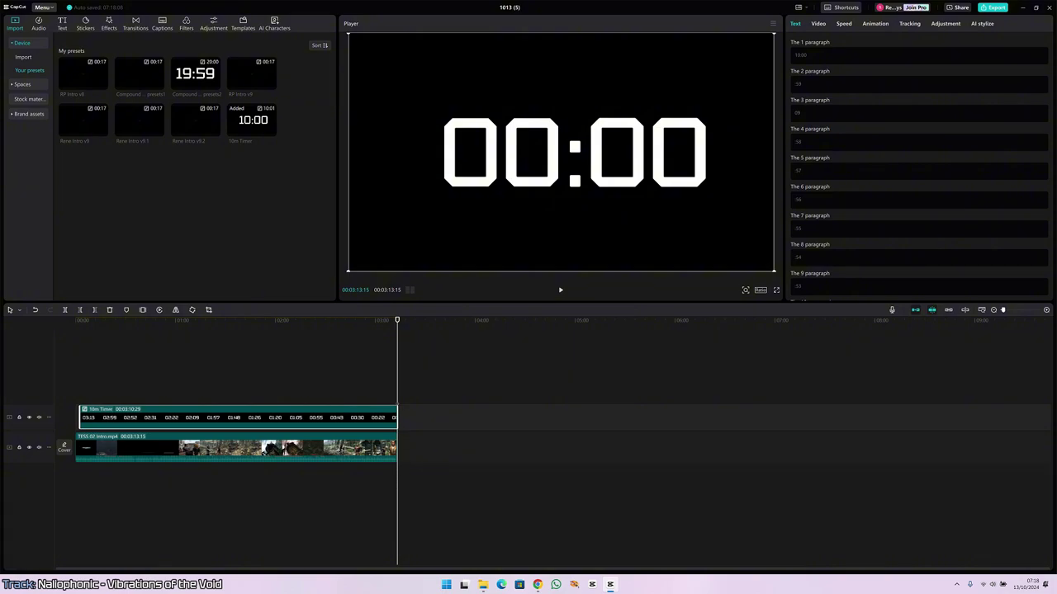
# - Shrink the timer, place it directly below the "Previously..." text, and play the video from the start to check it
pyautogui.click(334, 367)
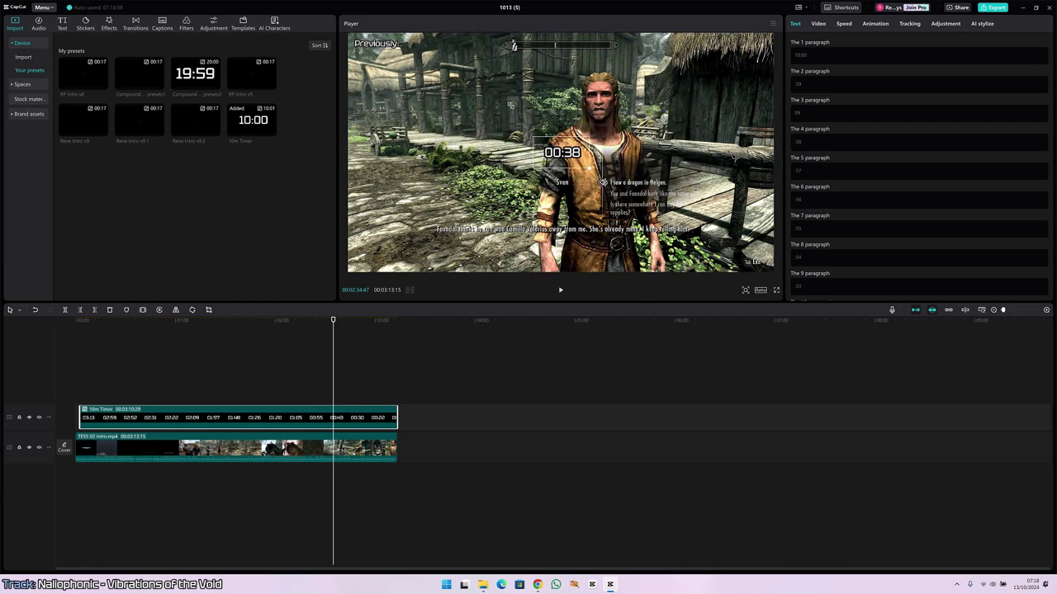
pyautogui.click(251, 387)
pyautogui.moveTo(333, 321); pyautogui.dragTo(38, 332)
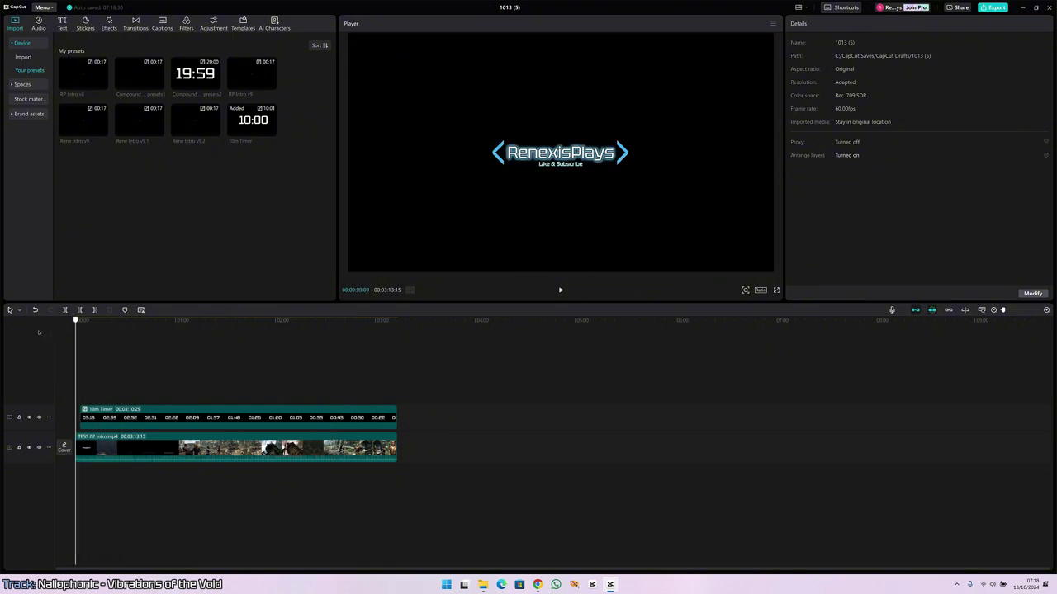
pyautogui.press('space')
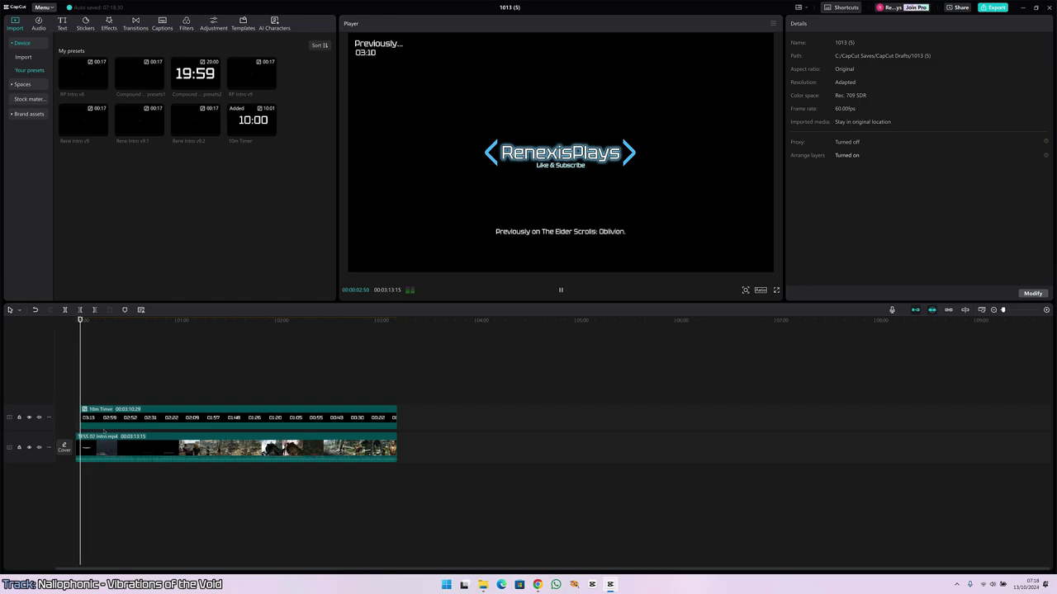
# - Add a 1.5-second Fade In animation at the timer clip's start and an Out animation at its end
pyautogui.click(366, 50)
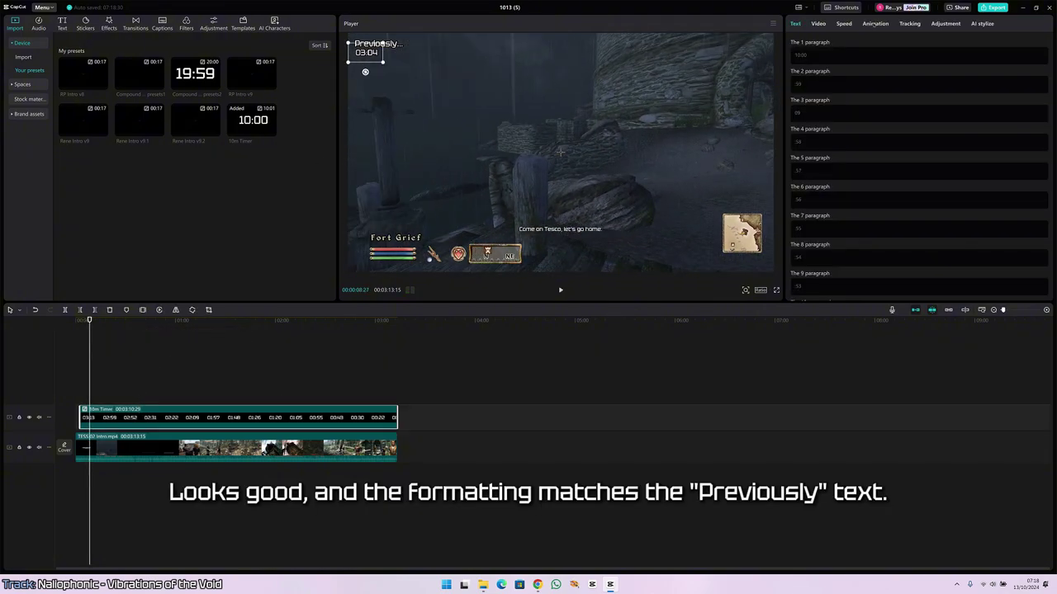
pyautogui.click(874, 23)
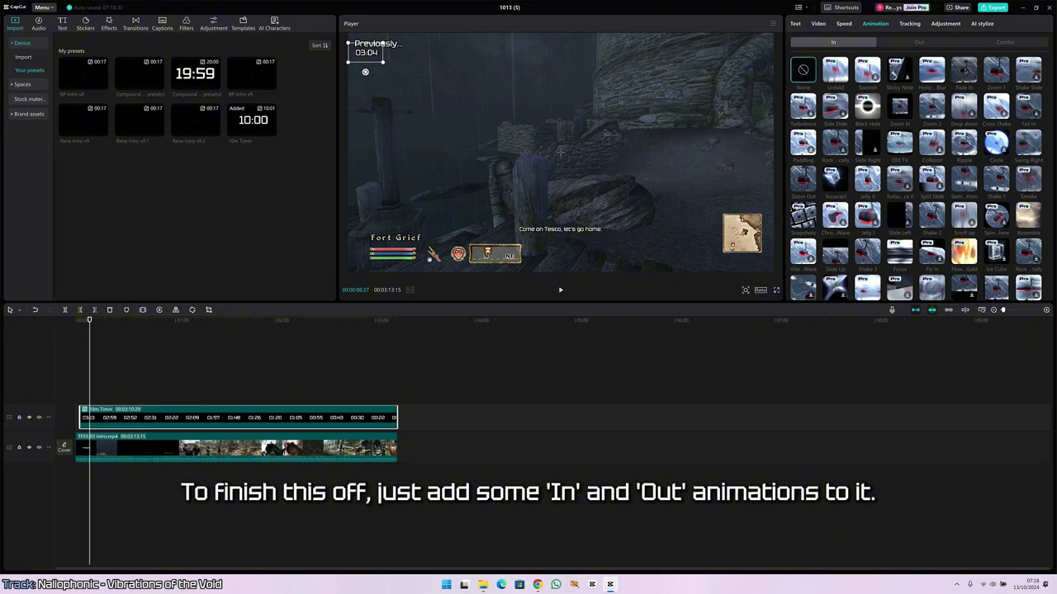
pyautogui.click(964, 70)
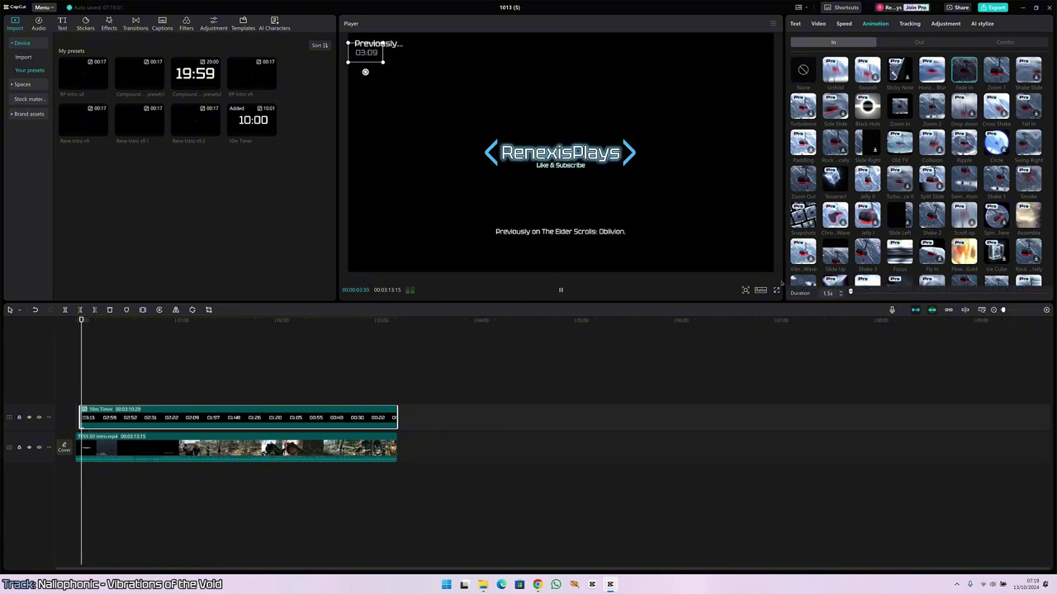
# - Play the start and the last seconds of the video to check the timer's In and Out animations
pyautogui.click(70, 328)
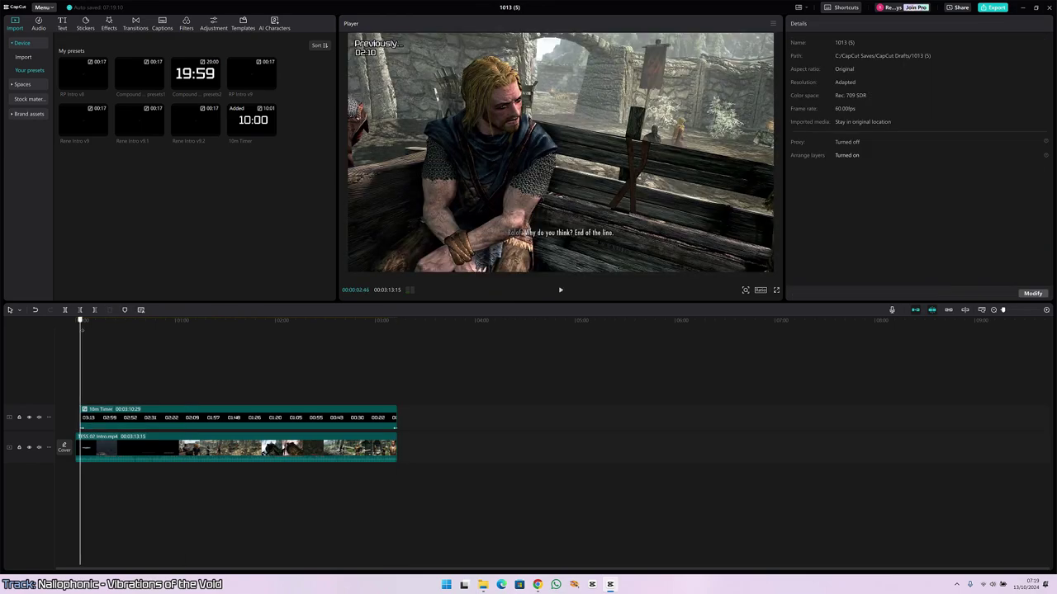
pyautogui.press('space')
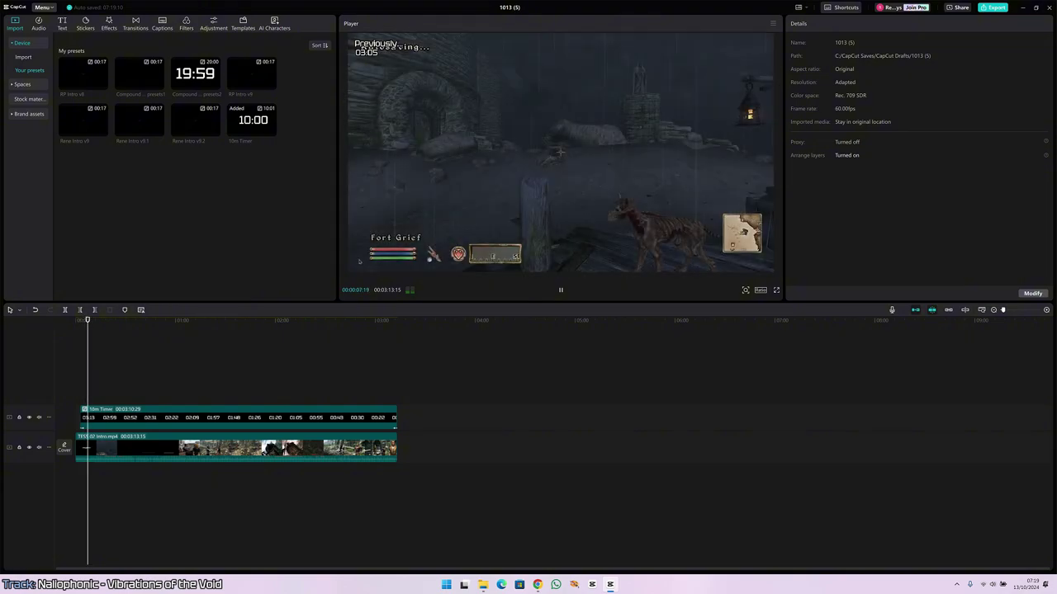
pyautogui.moveTo(380, 341); pyautogui.dragTo(389, 341)
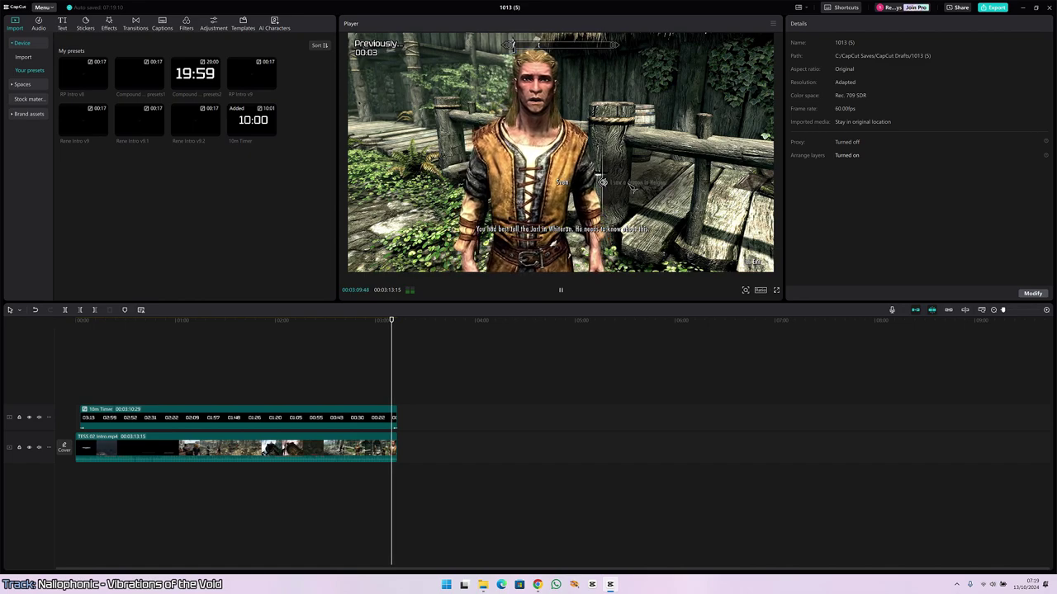